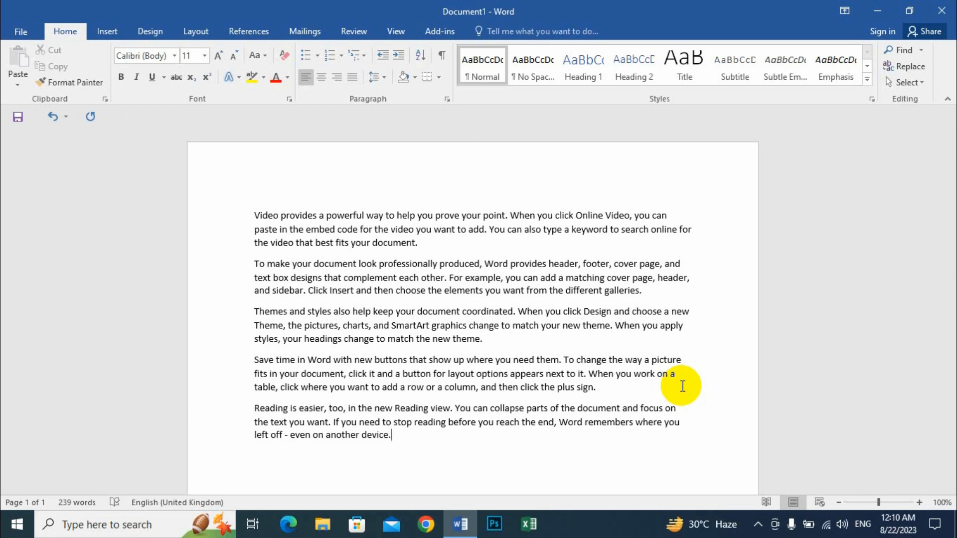
Step: Switch the ribbon to the View tab to show the document's view options
left_click(395, 33)
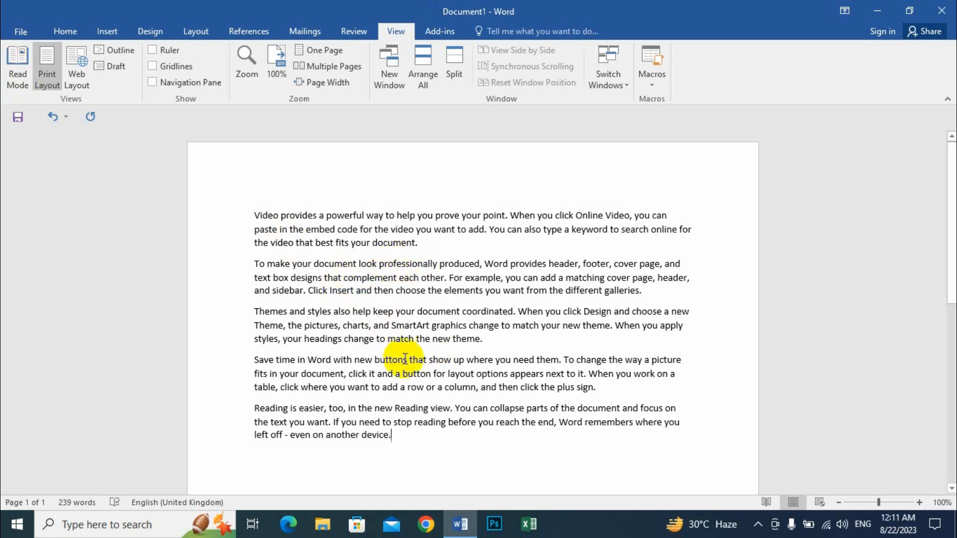
left_click_drag(413, 422, 244, 217)
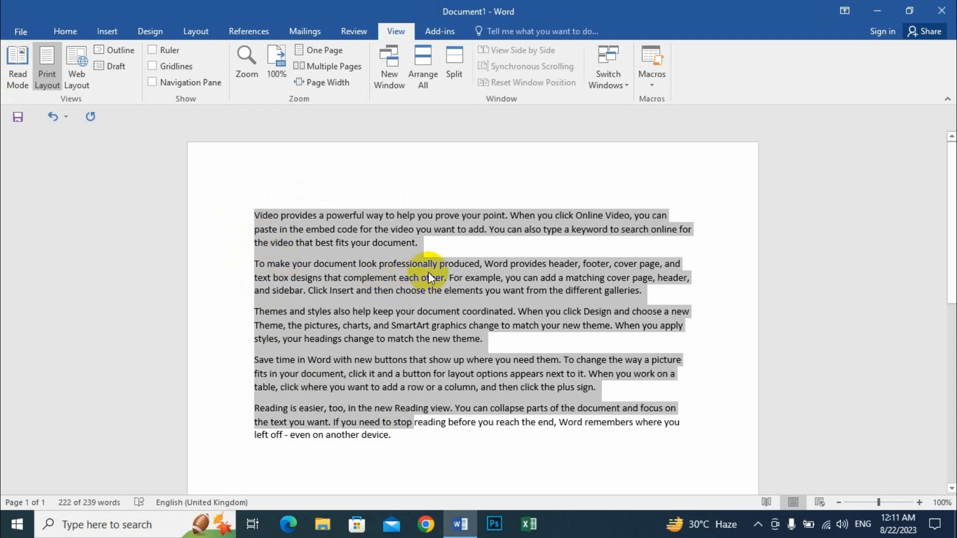
left_click(429, 275)
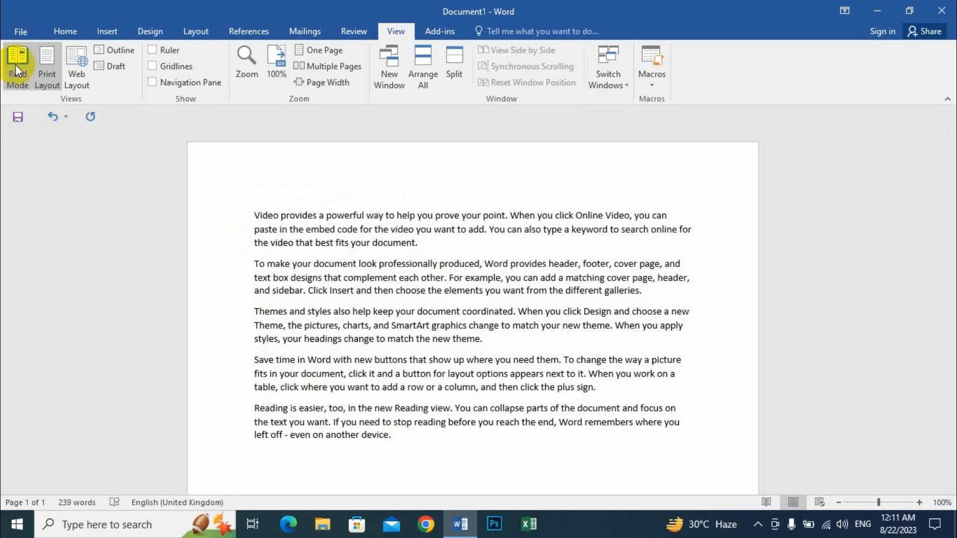
left_click(16, 63)
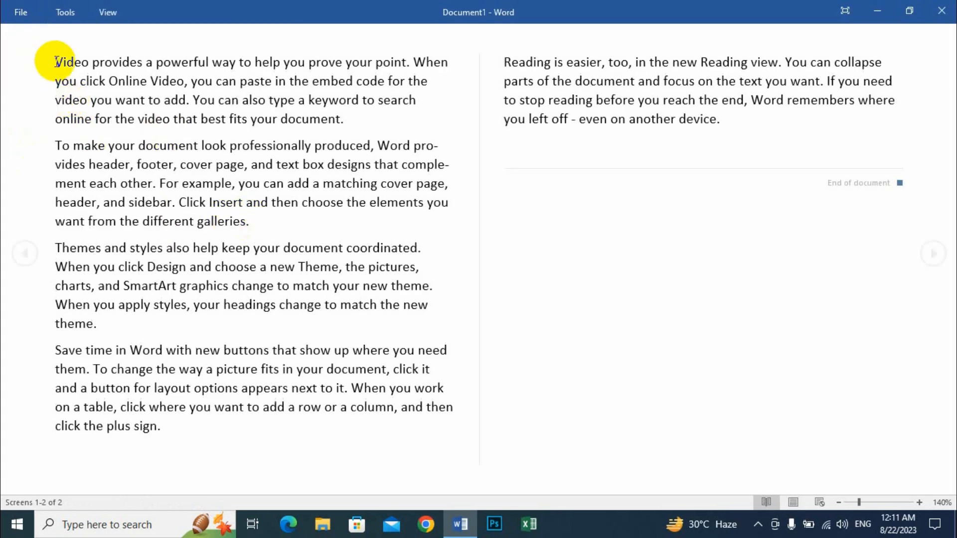
left_click_drag(55, 61, 327, 71)
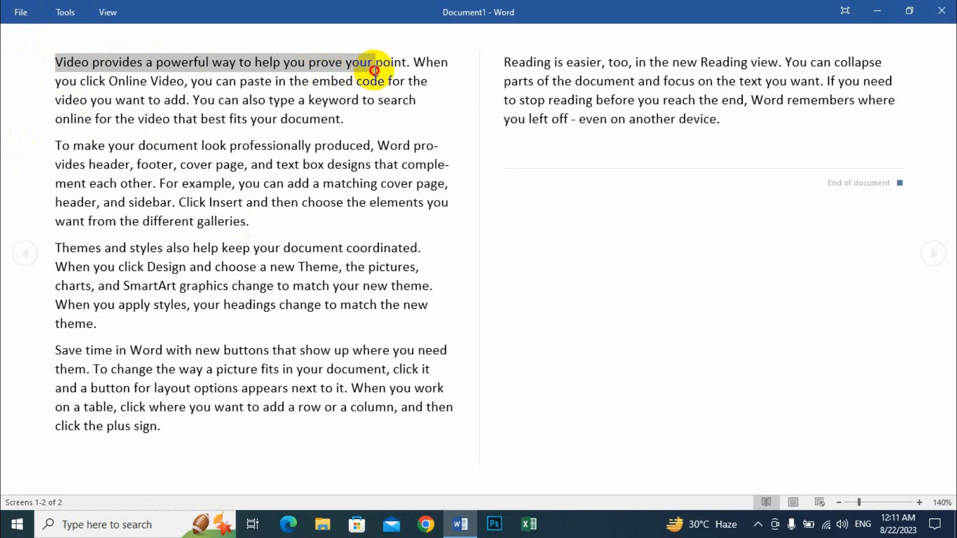
left_click_drag(58, 62, 330, 67)
left_click(112, 124)
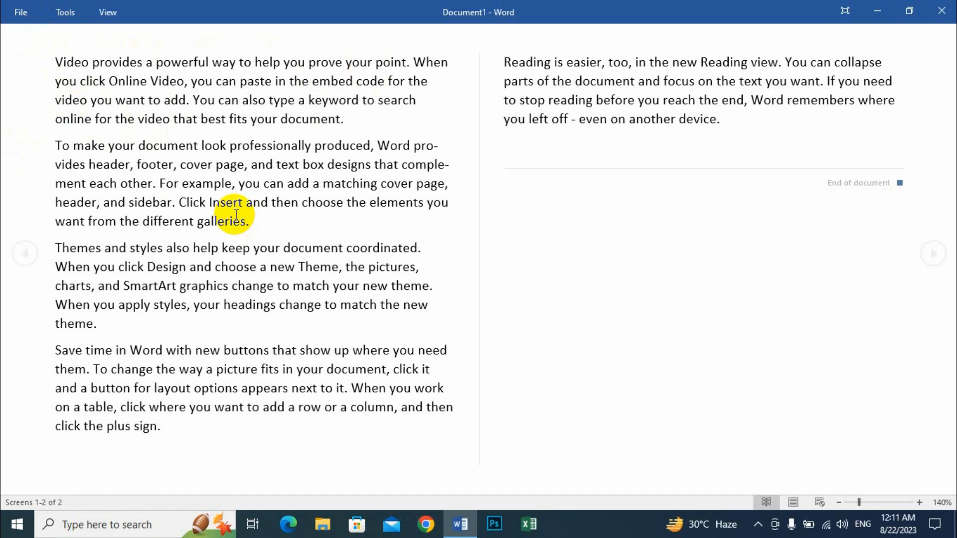
key("Escape")
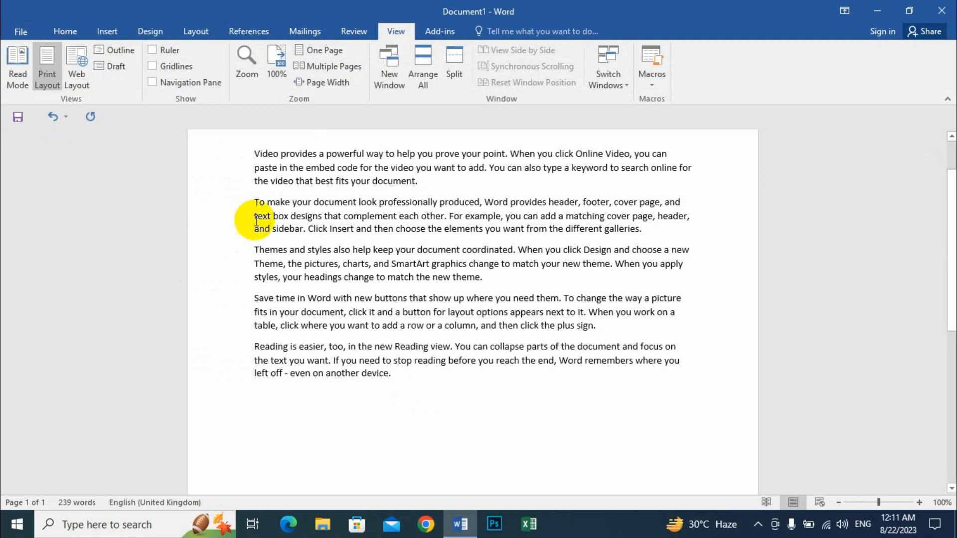
Step: Switch to Web Layout, then select and deselect the paragraphs spanning the full window width
scroll(288, 219, "up", 2)
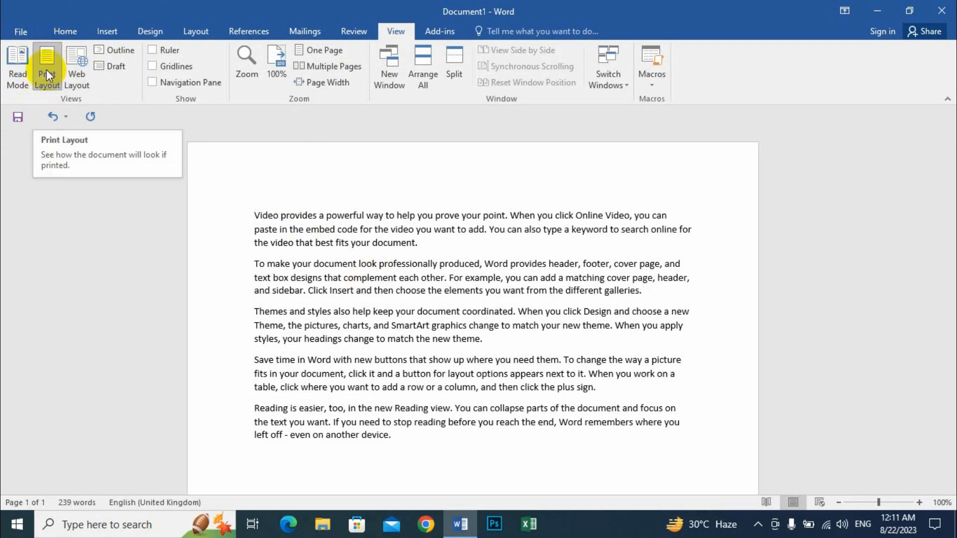
left_click(82, 62)
left_click_drag(18, 146, 386, 305)
left_click(254, 261)
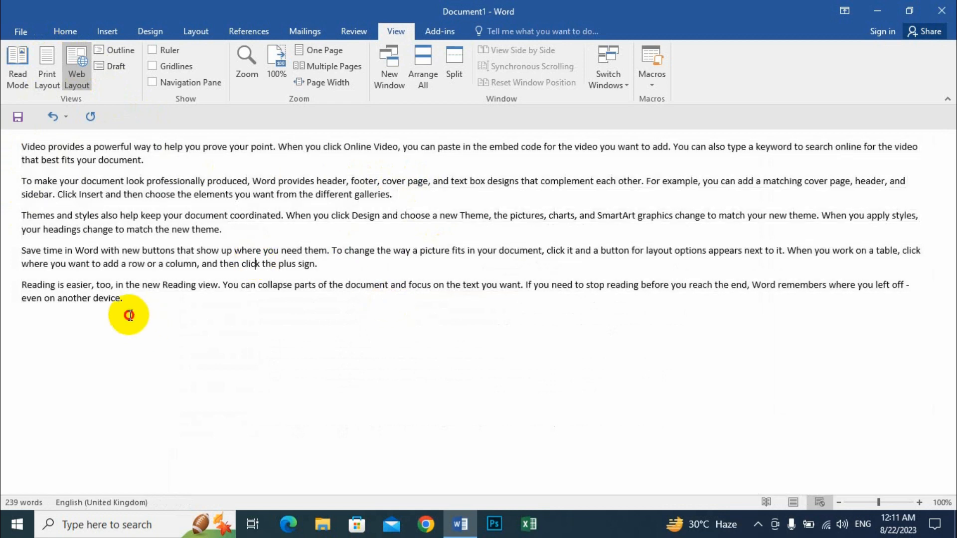
left_click_drag(129, 315, 11, 146)
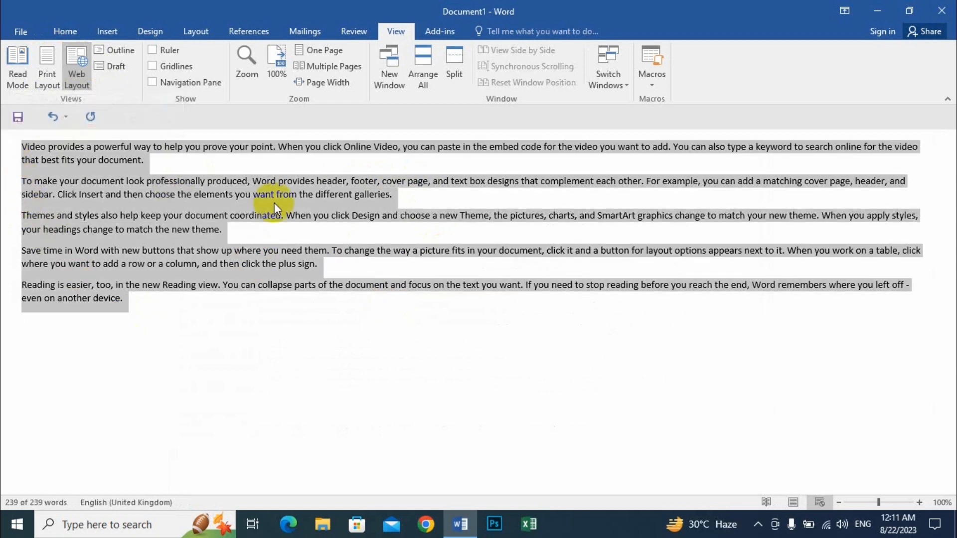
left_click(223, 172)
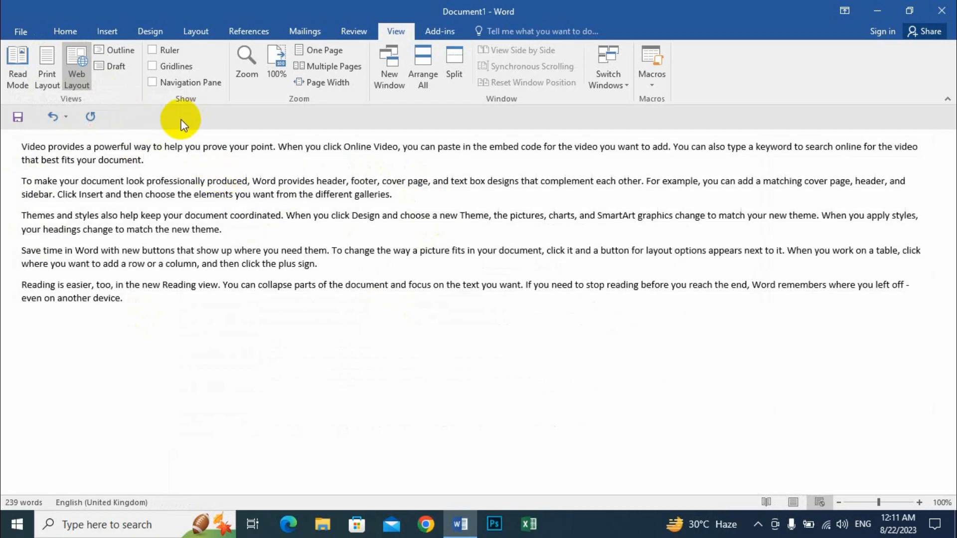
Step: Show the paragraphs in Outline view, select two, then close Outline view back to Print Layout
left_click(113, 49)
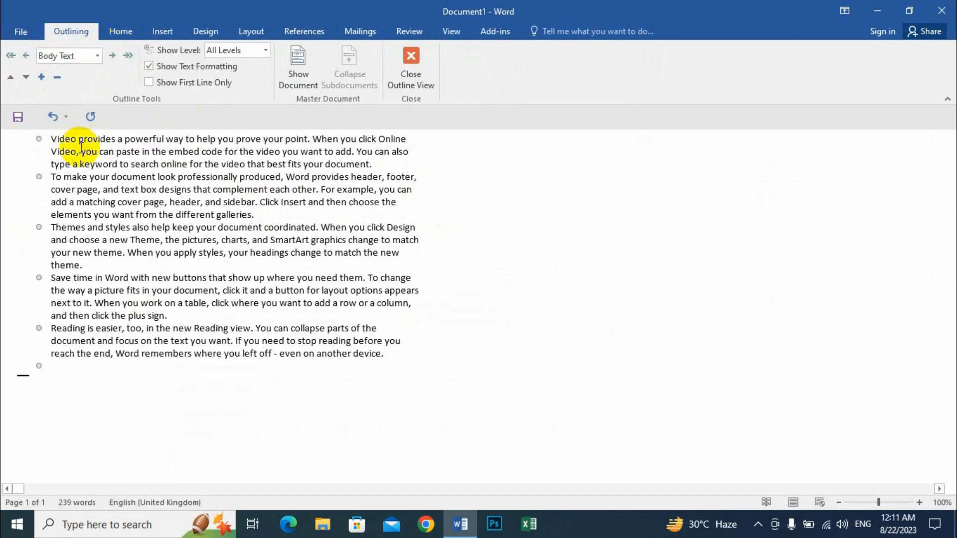
left_click_drag(51, 139, 74, 189)
left_click(52, 177)
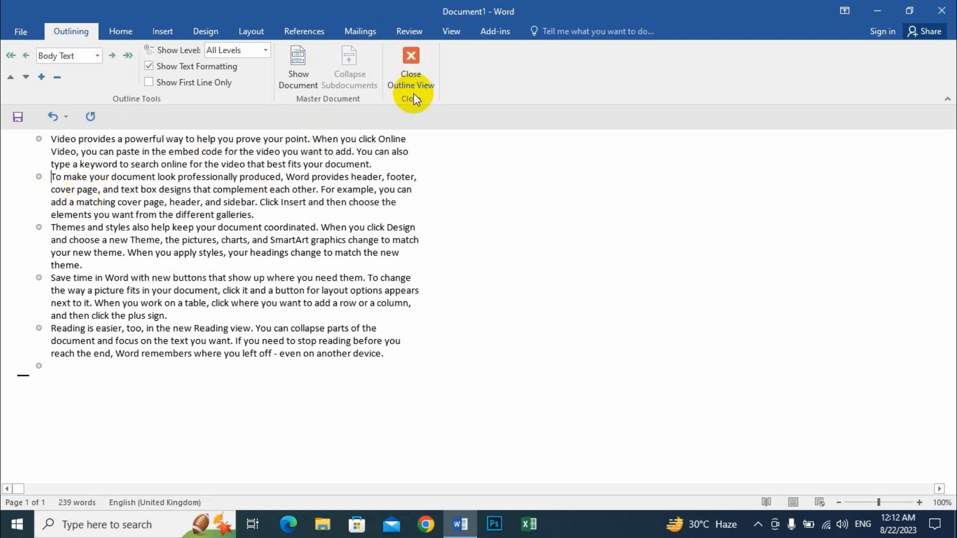
left_click(414, 62)
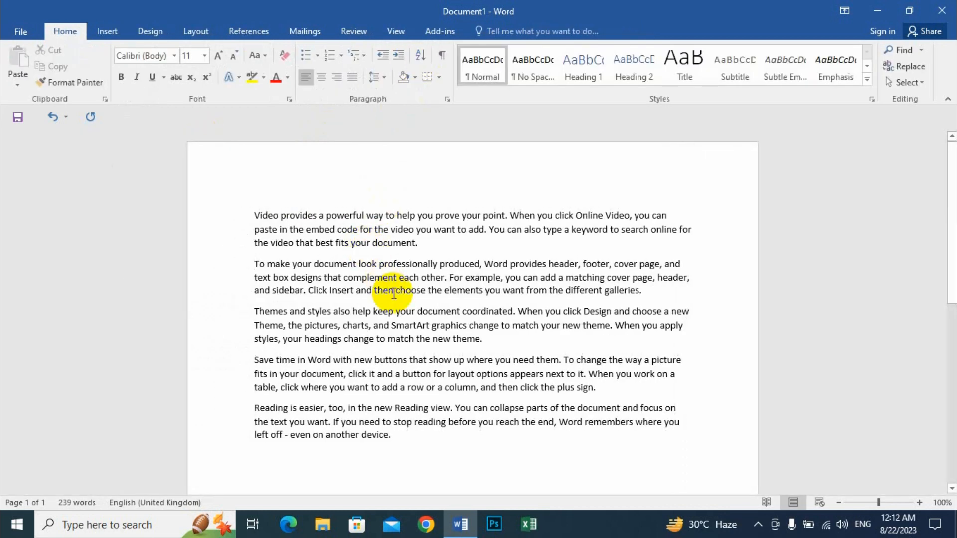
Step: Switch to Draft view, select some paragraphs, then return to Print Layout from the status bar
left_click(398, 31)
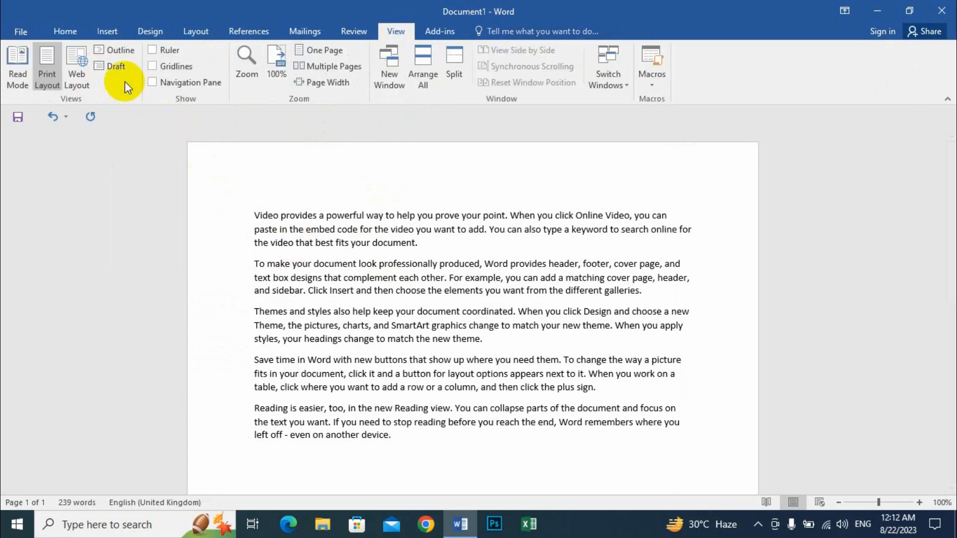
left_click(107, 70)
left_click_drag(17, 138, 438, 345)
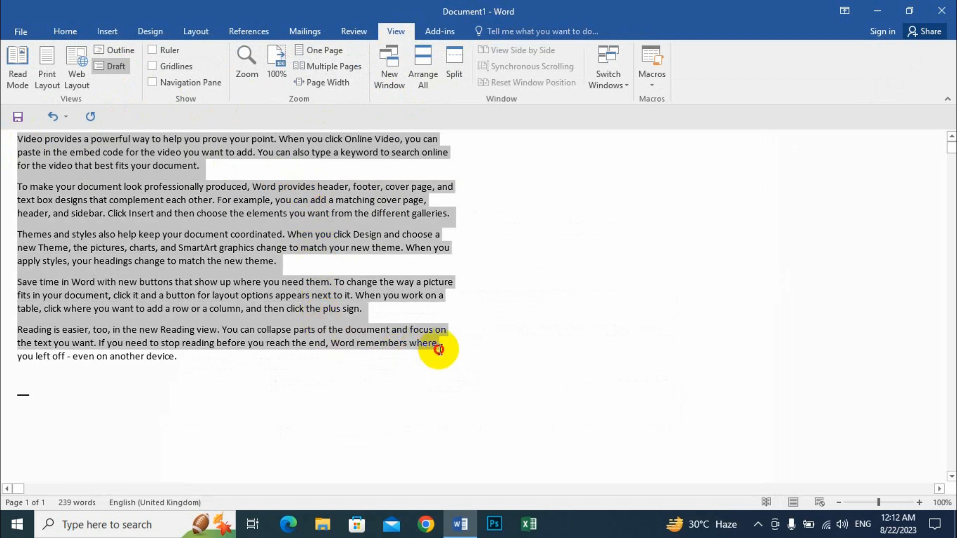
left_click(197, 242)
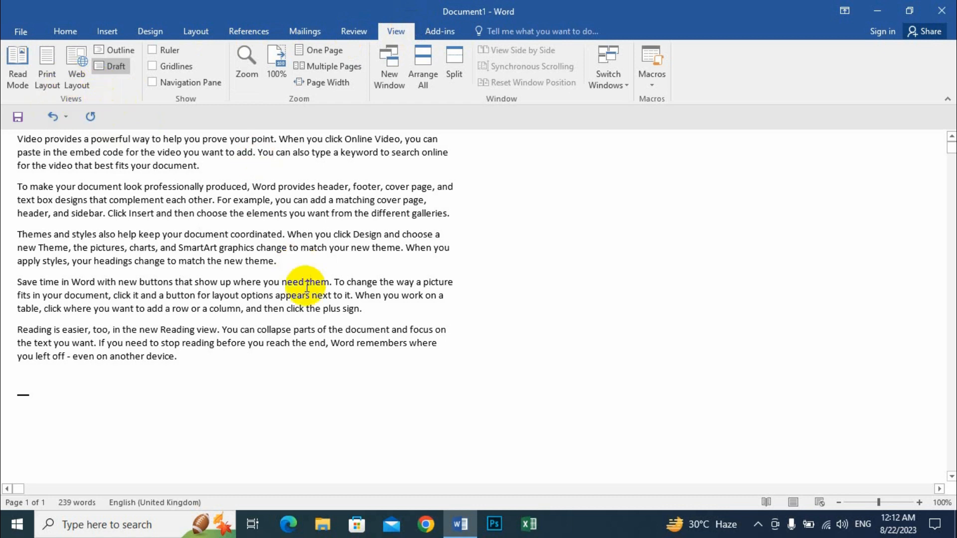
left_click(793, 503)
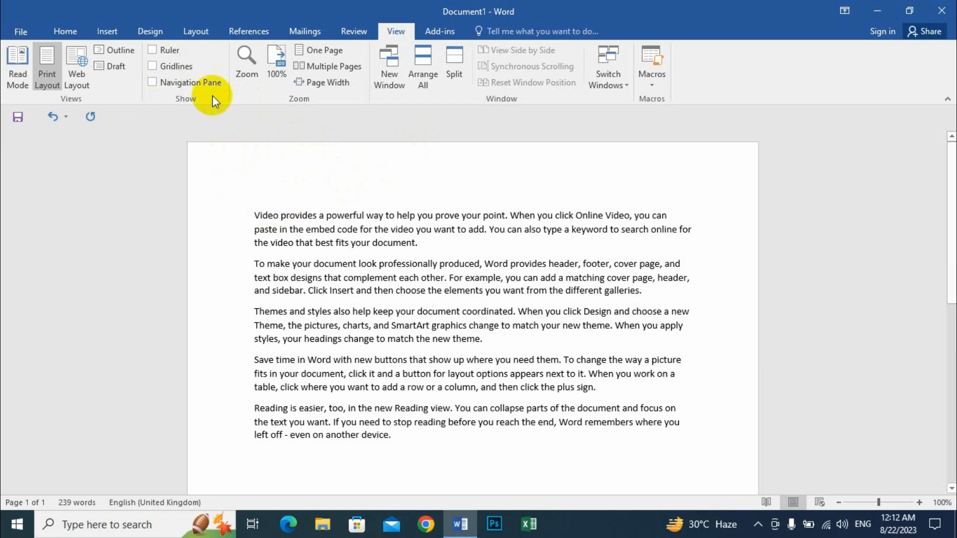
left_click(152, 50)
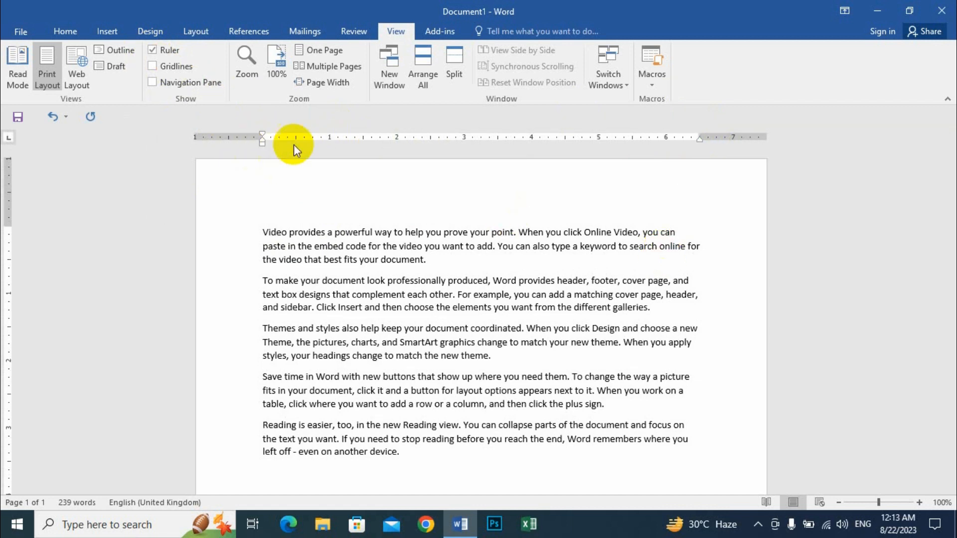
left_click(157, 49)
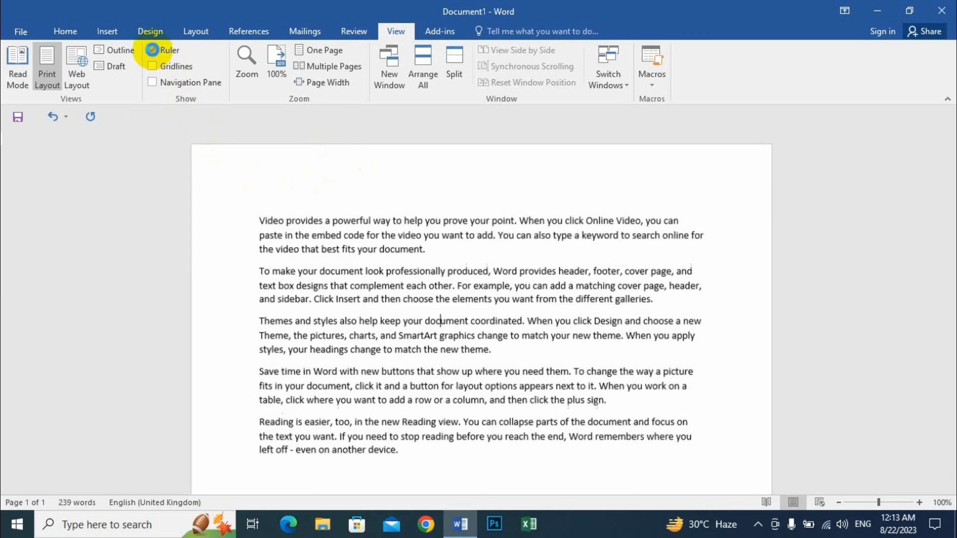
Step: Turn on the Ruler and Gridlines, then open the Insert Shapes gallery
left_click(153, 50)
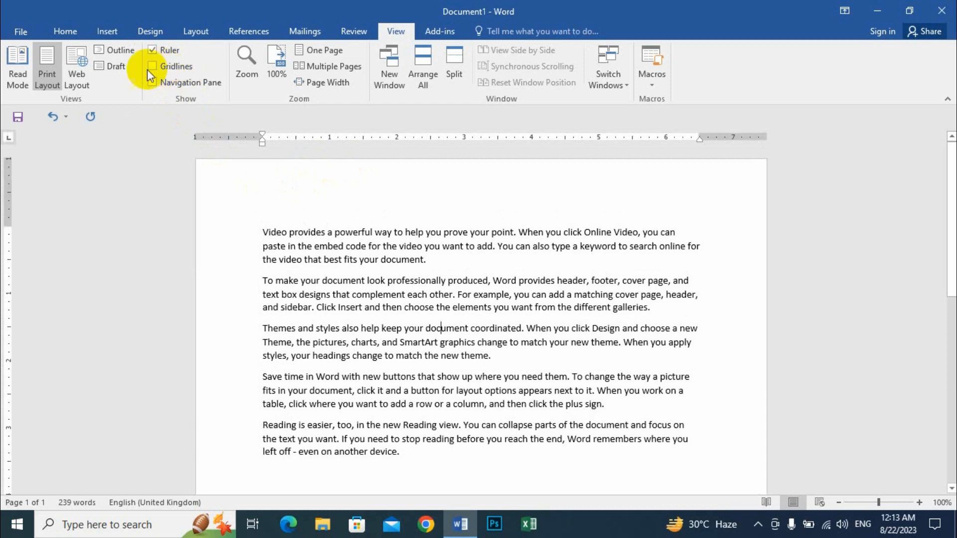
left_click(158, 67)
scroll(465, 337, "down", 6)
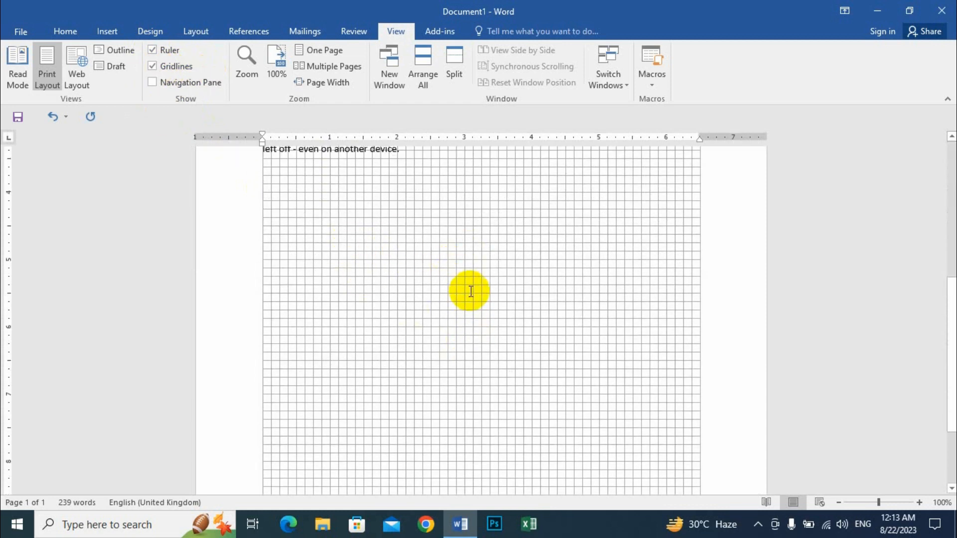
scroll(479, 294, "up", 3)
scroll(343, 284, "up", 3)
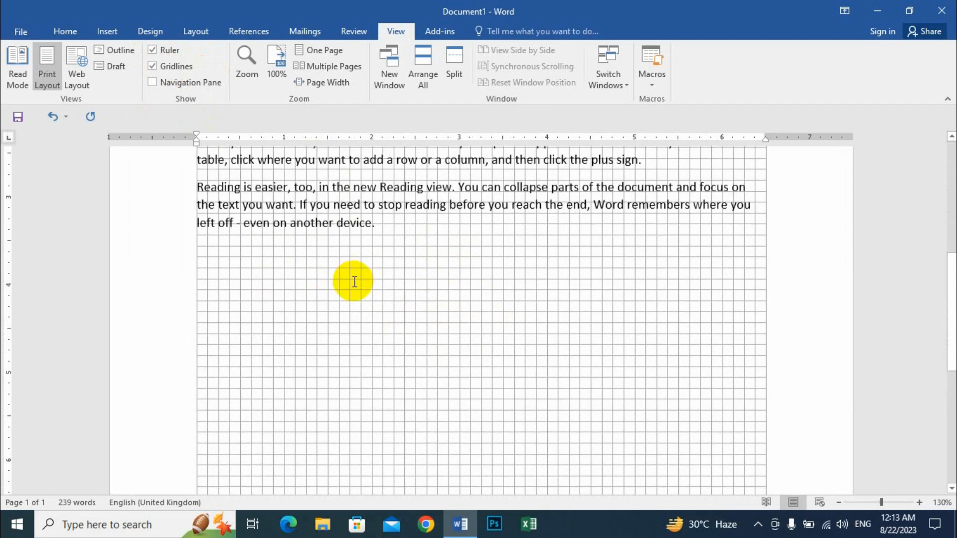
scroll(378, 290, "down", 3)
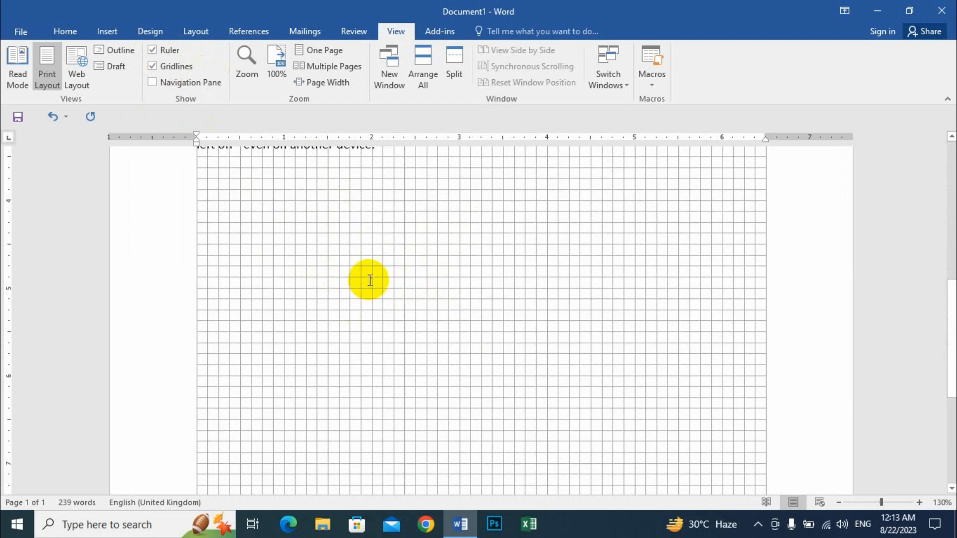
left_click(107, 31)
left_click(195, 79)
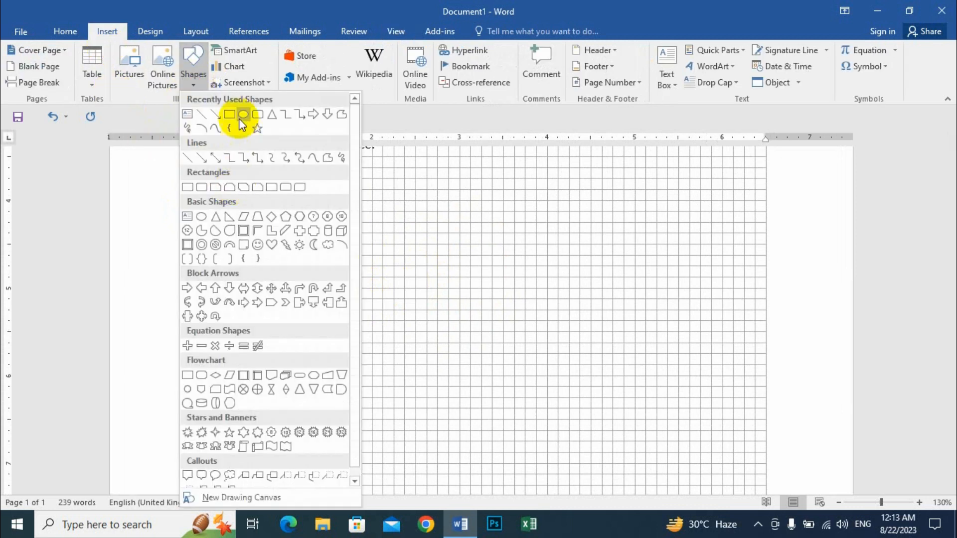
Step: Draw two blue rectangles side by side on the grid
left_click(238, 119)
mouse_move(269, 243)
left_mouse_down()
mouse_move(331, 299)
mouse_move(416, 332)
left_mouse_up()
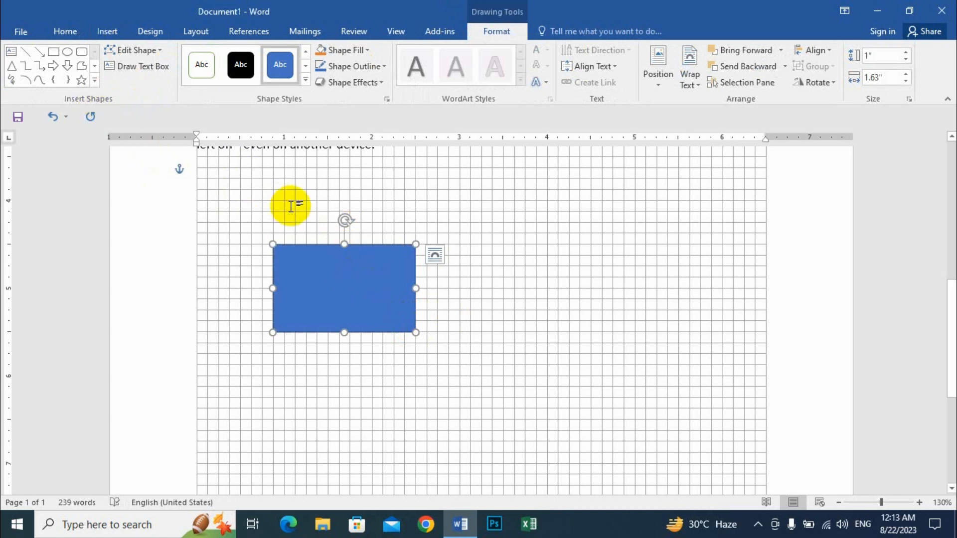
left_click(53, 53)
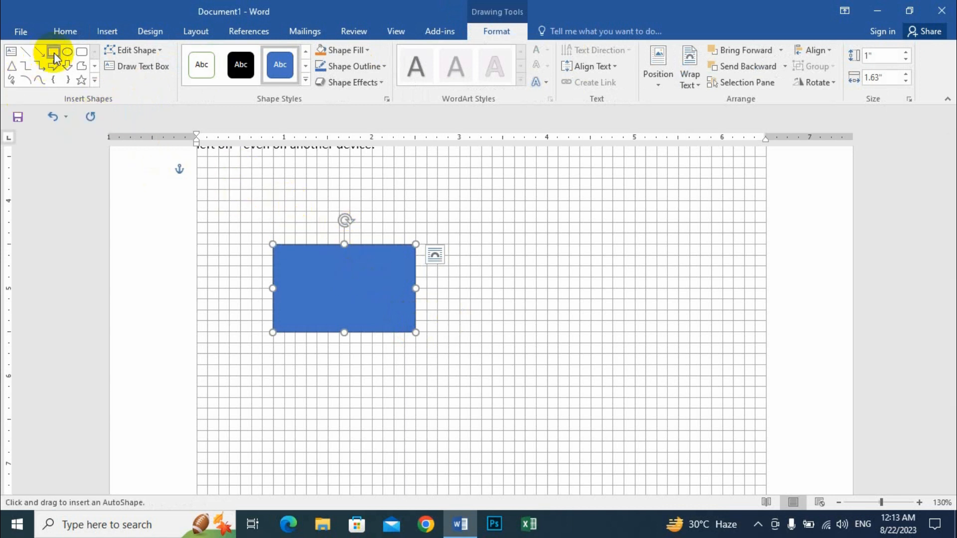
left_click_drag(460, 233, 580, 333)
left_click_drag(518, 268, 517, 278)
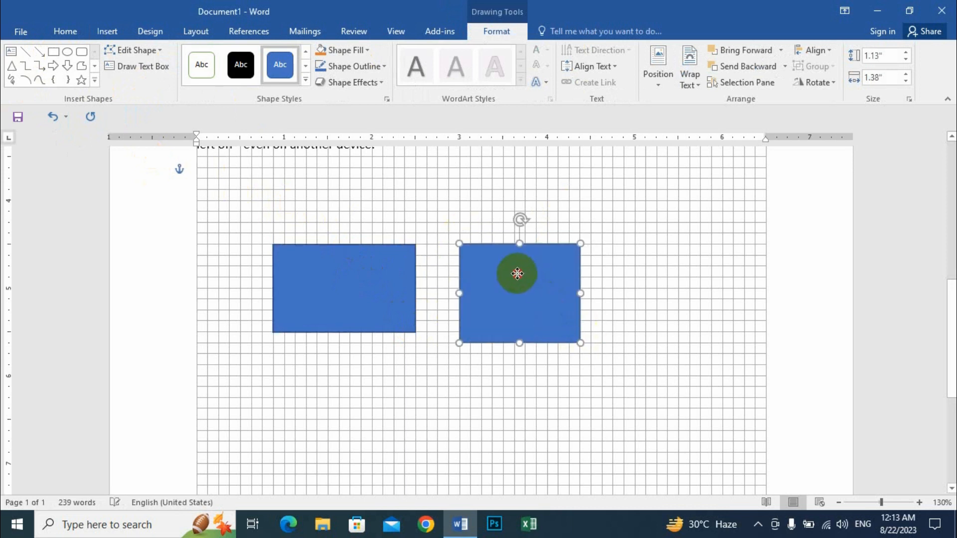
Step: Move both rectangles up so their top edges align on the same gridline
left_click(375, 269)
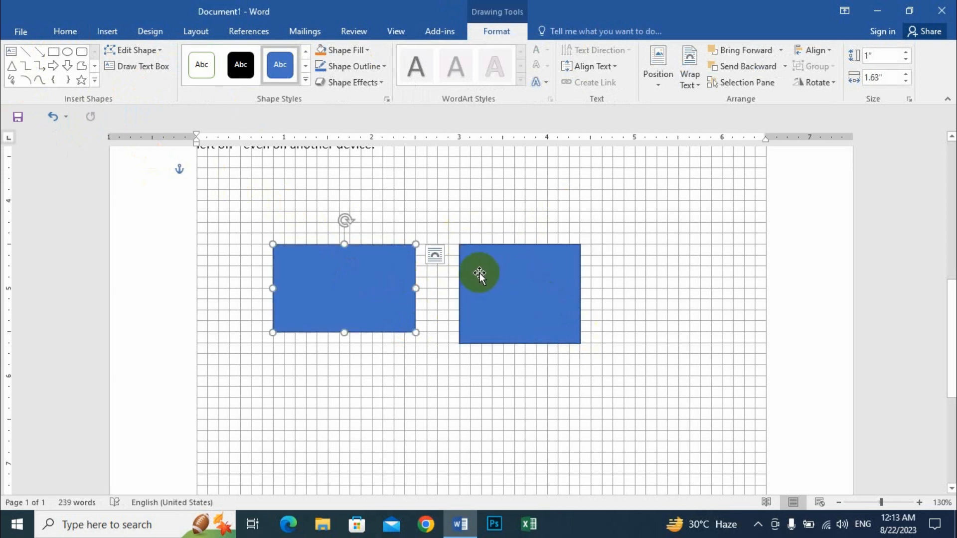
left_click(480, 274)
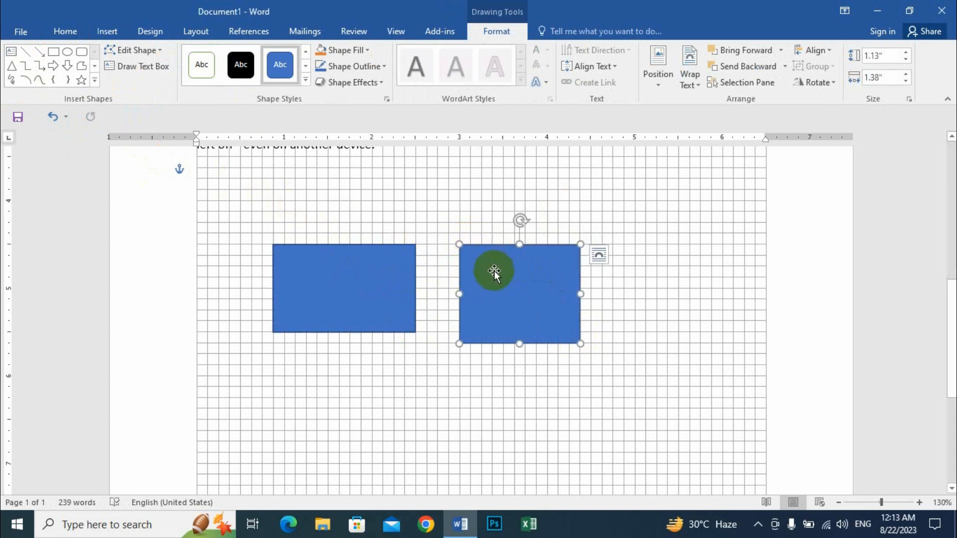
left_click_drag(489, 270, 488, 230)
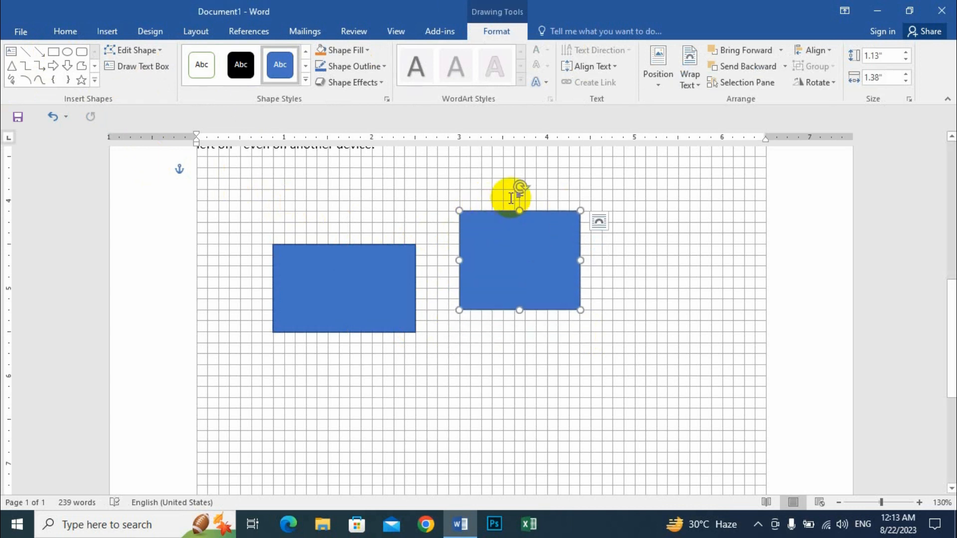
left_click_drag(354, 271, 374, 247)
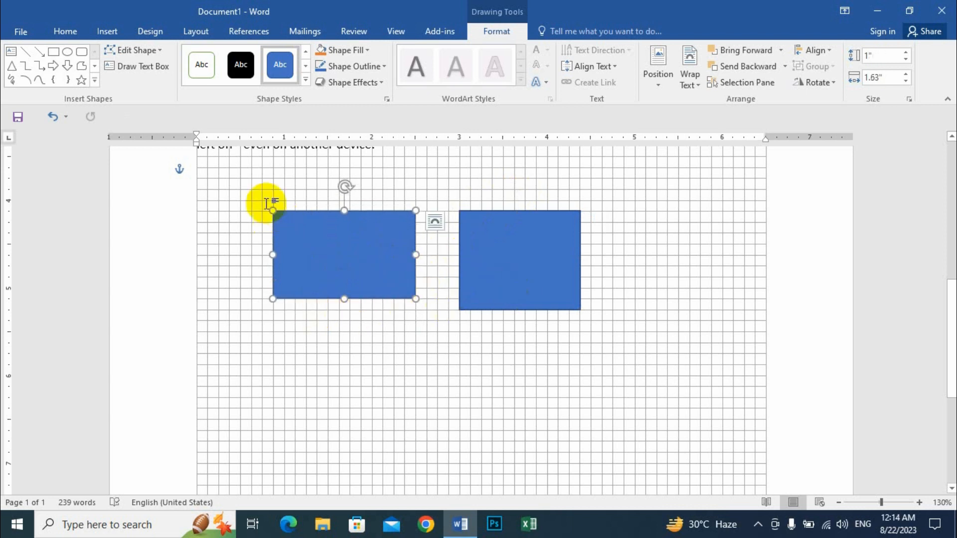
left_click(396, 31)
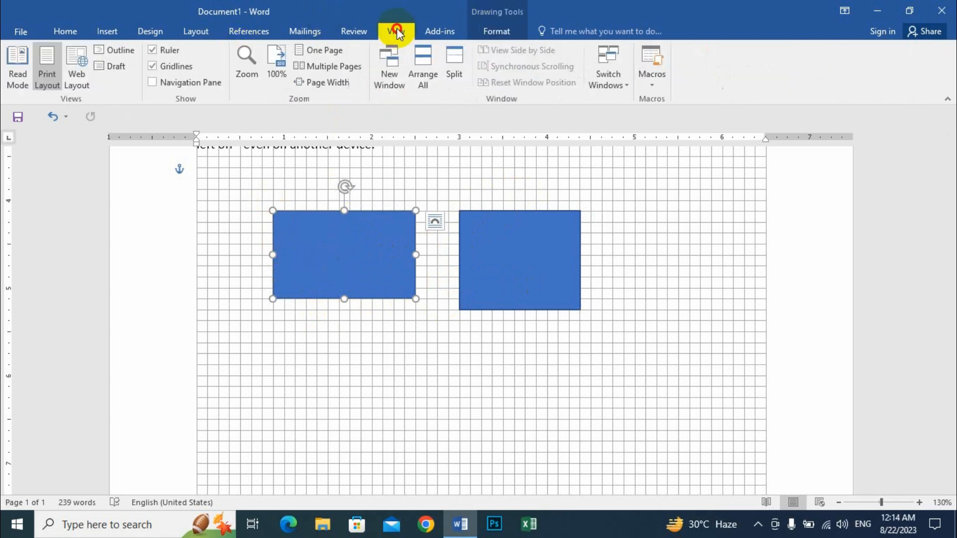
Step: Turn off Gridlines and delete both blue rectangles
left_click(152, 68)
scroll(493, 334, "up", 3)
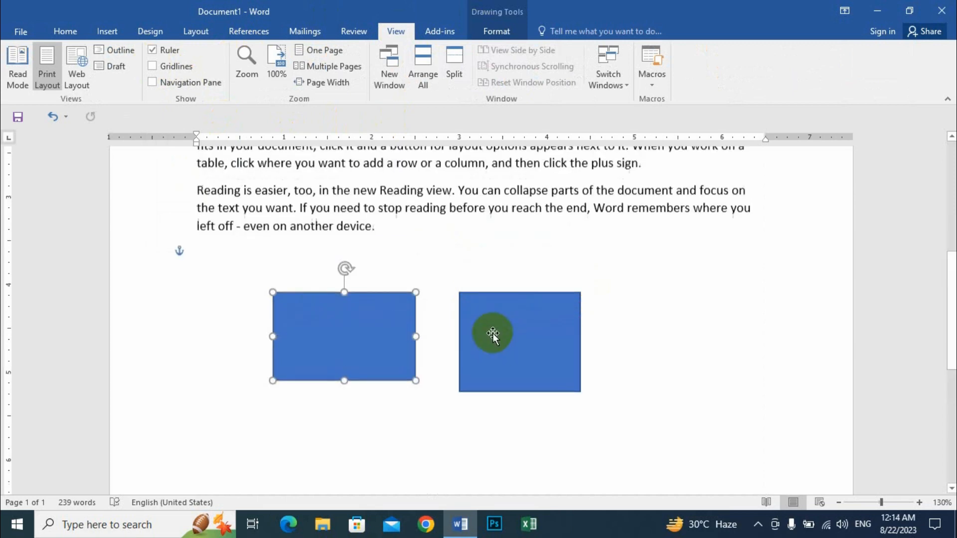
scroll(492, 333, "up", 3)
scroll(491, 399, "down", 1)
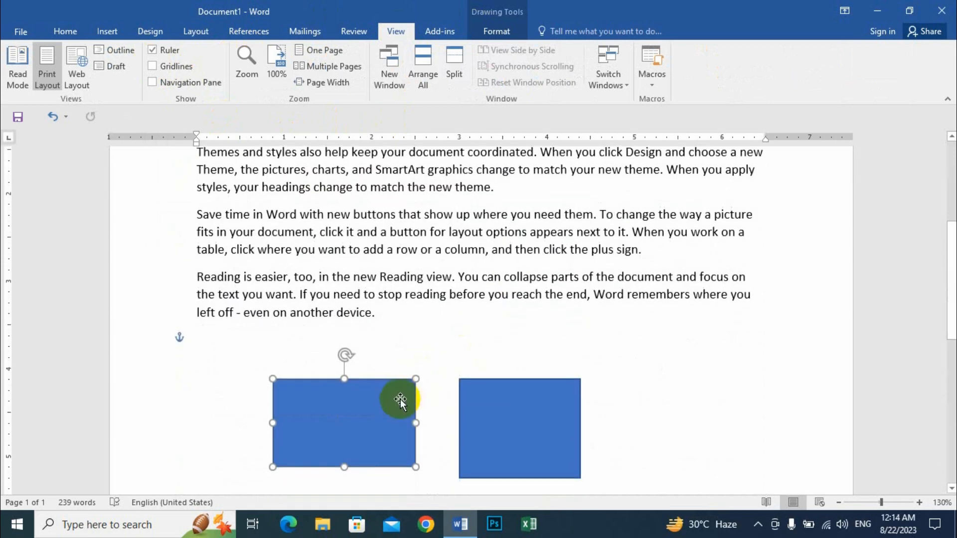
key("Delete")
left_click(515, 406)
key("Delete")
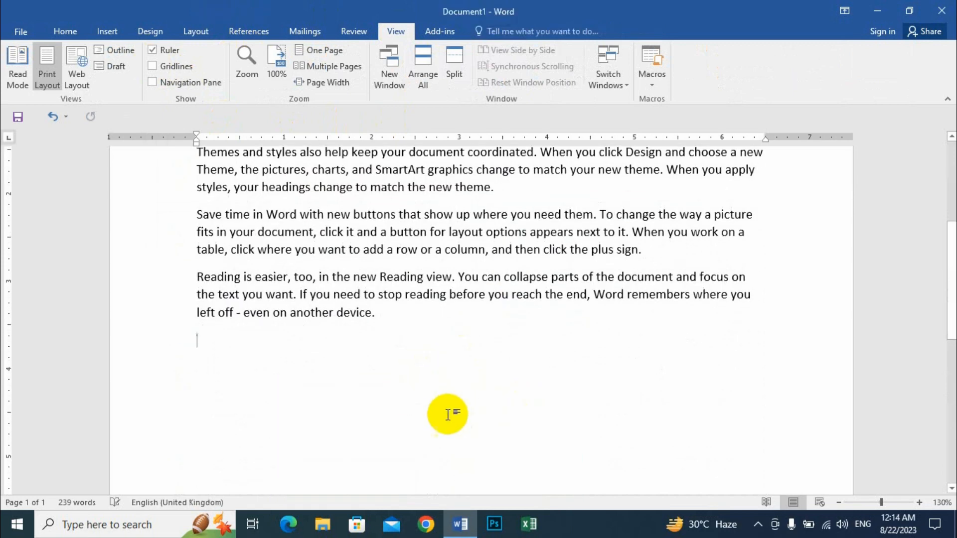
scroll(448, 414, "up", 5)
Step: Place the caret in the first paragraph and open the Navigation pane
left_click(257, 257)
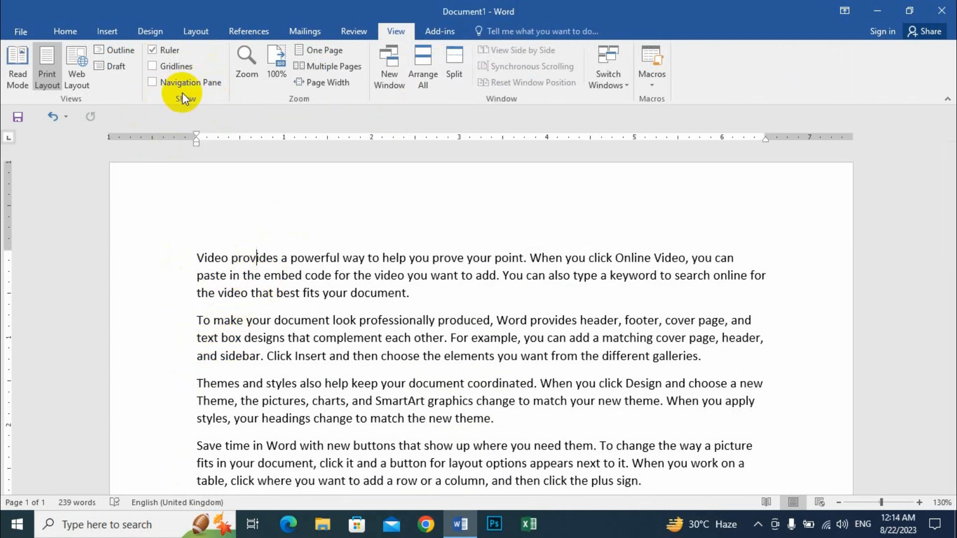
left_click(62, 30)
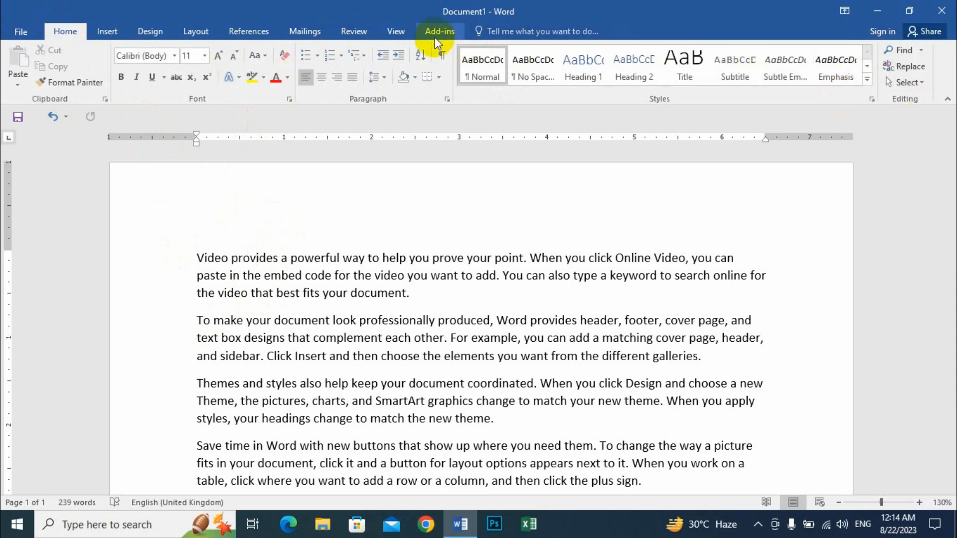
left_click(397, 32)
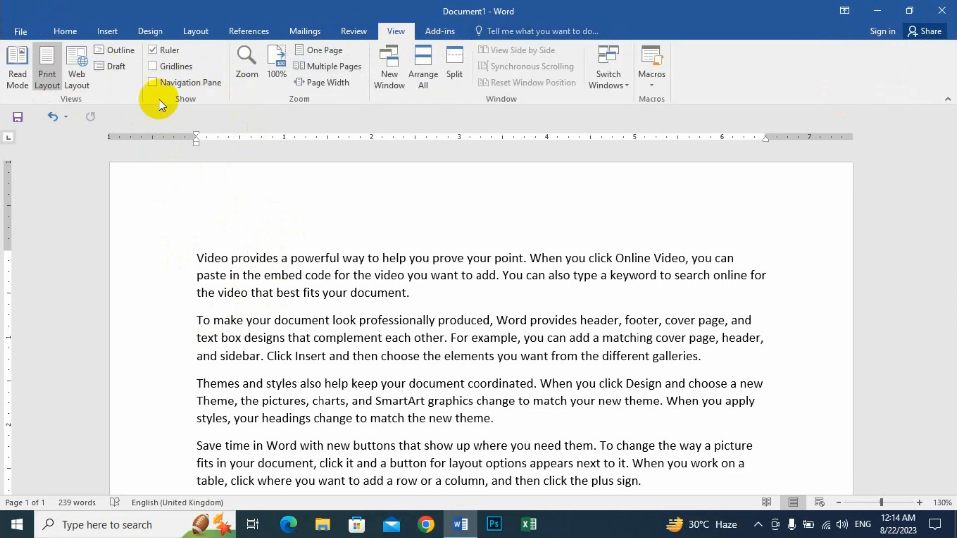
left_click(176, 85)
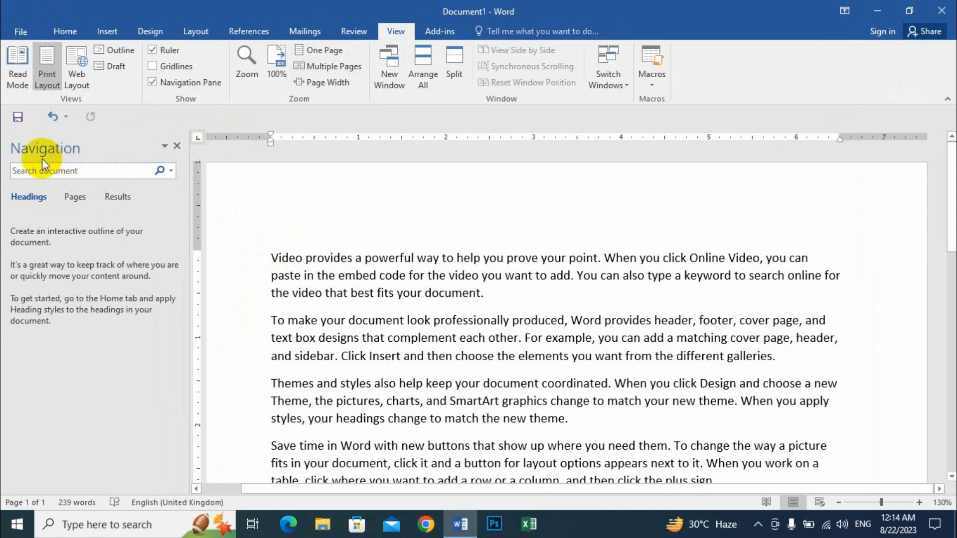
left_click(52, 172)
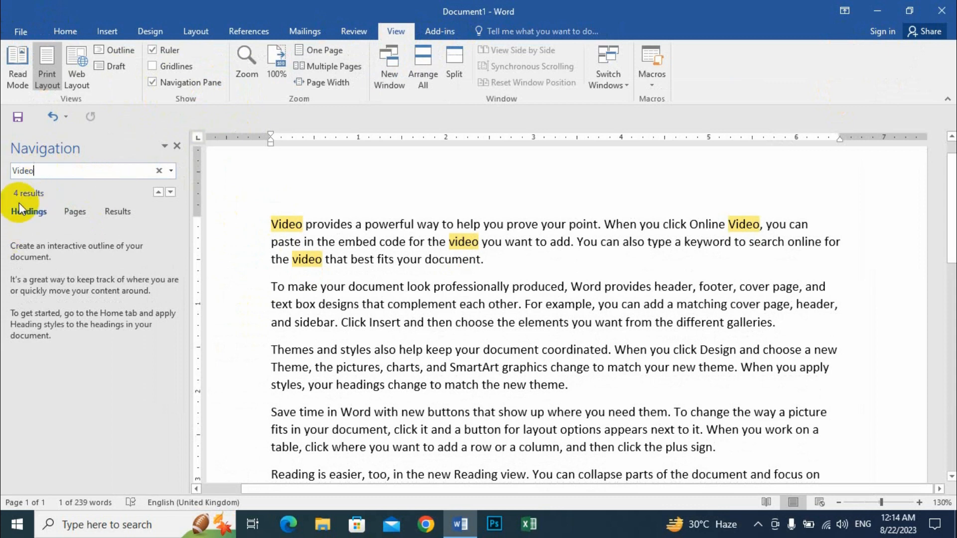
double_click(287, 224)
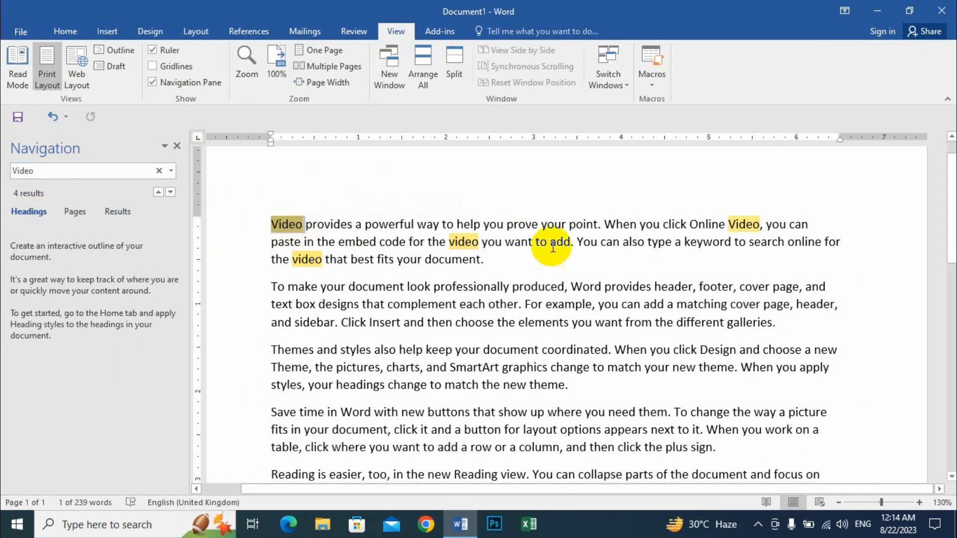
left_click(177, 145)
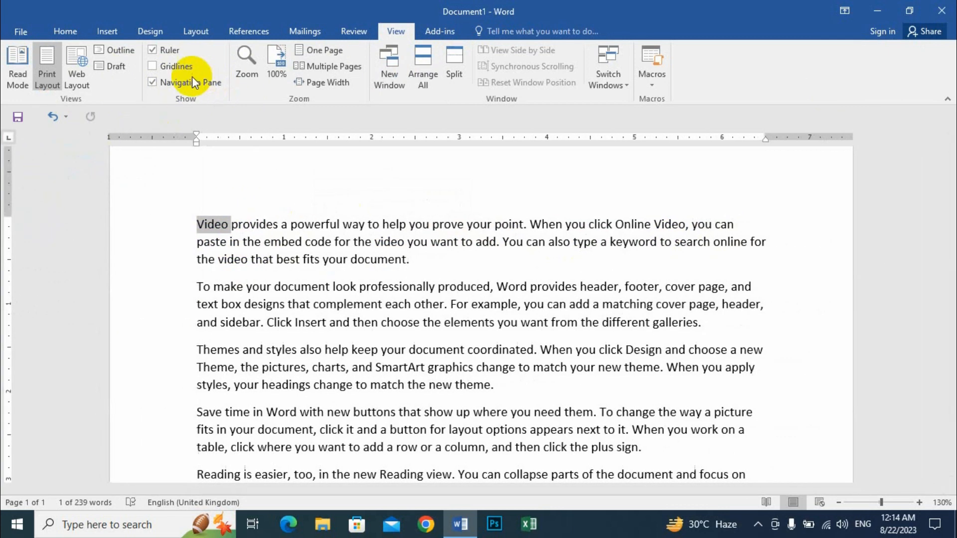
left_click(339, 259)
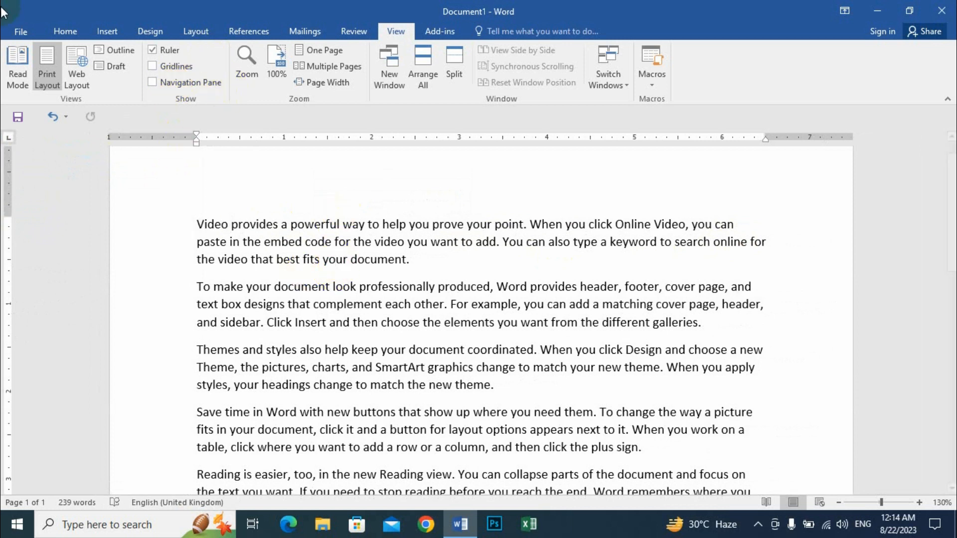
left_click(62, 33)
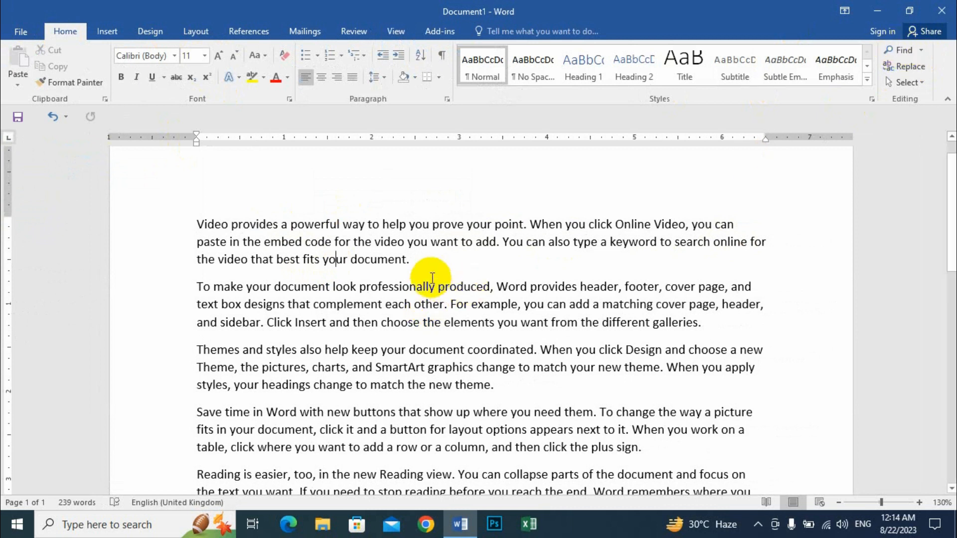
Step: Zoom to 200%, back to 100%, up to 500% with the slider, then back to 100%
left_click(398, 31)
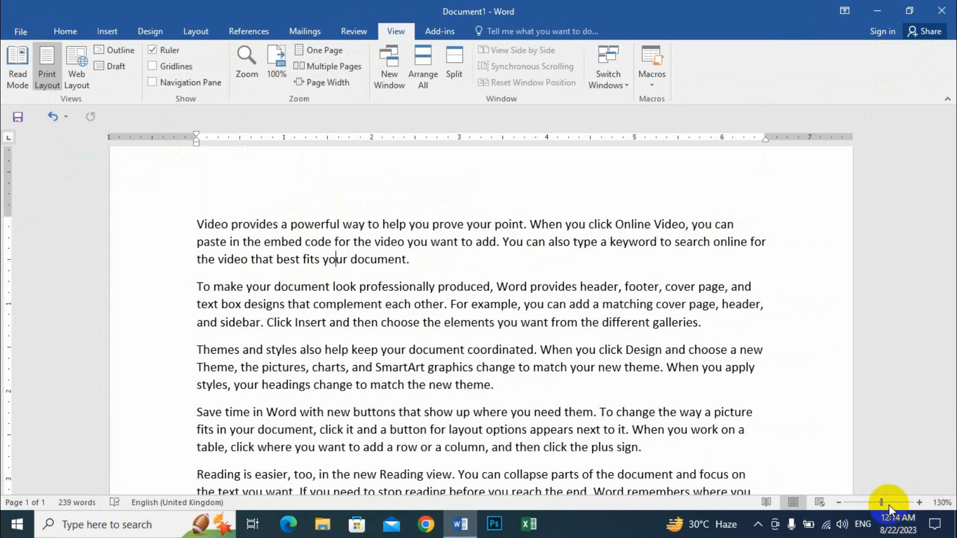
left_click(245, 62)
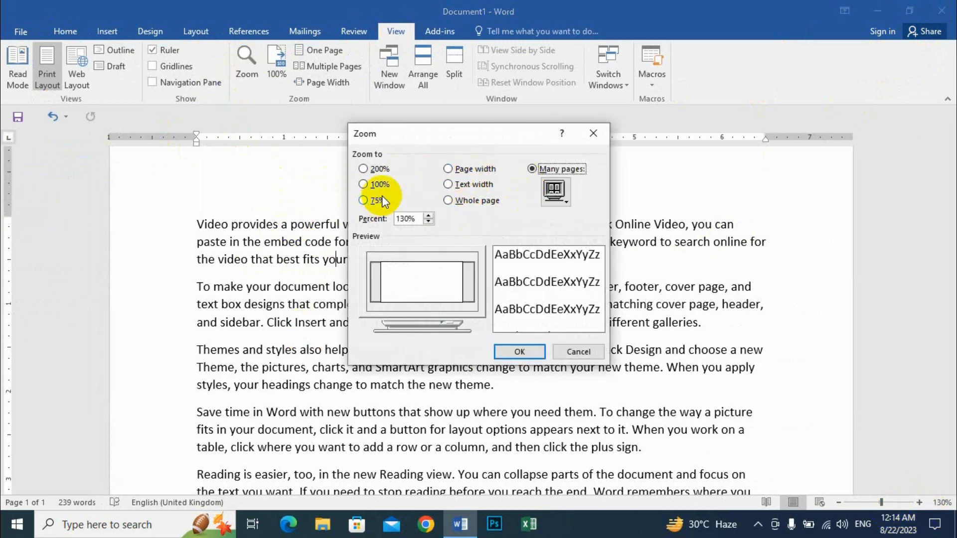
left_click(363, 169)
left_click(520, 351)
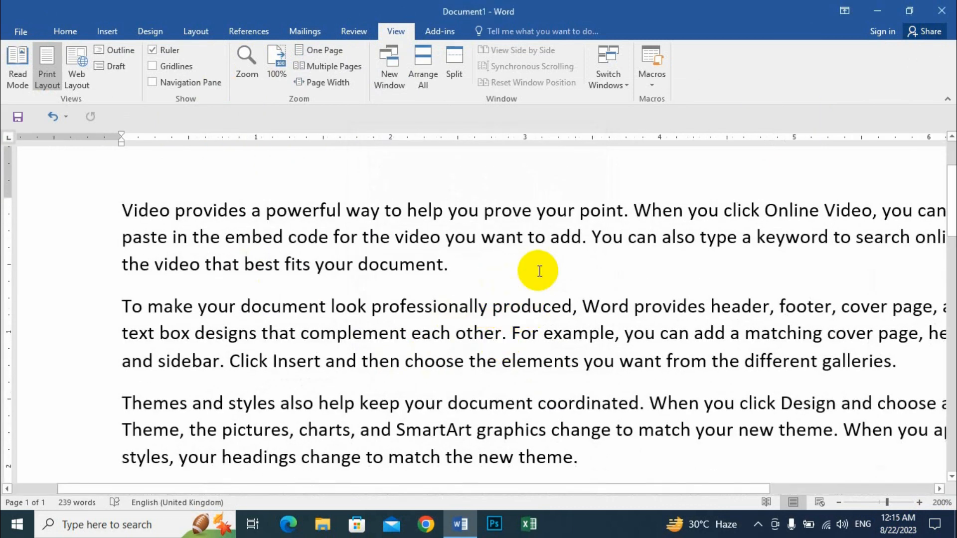
left_click(276, 58)
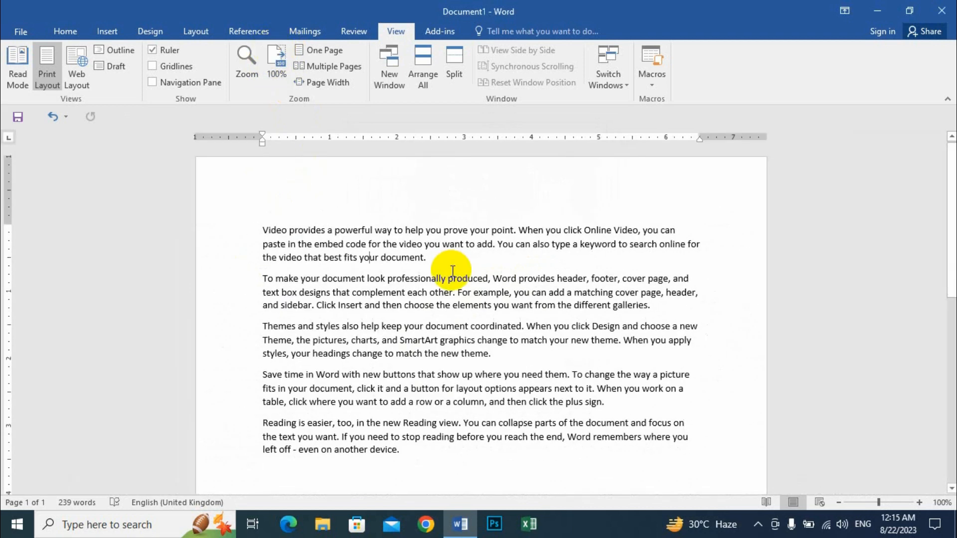
left_click_drag(881, 504, 916, 504)
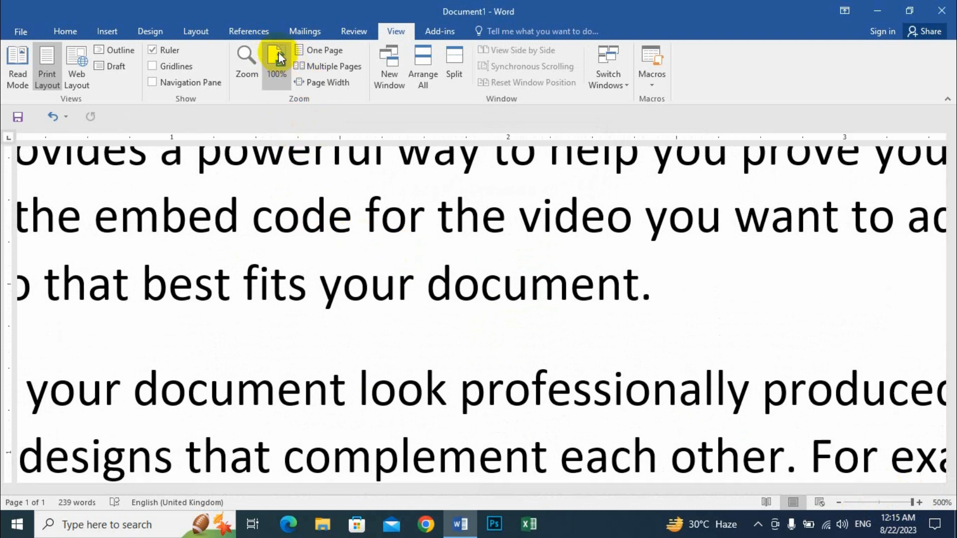
left_click(275, 59)
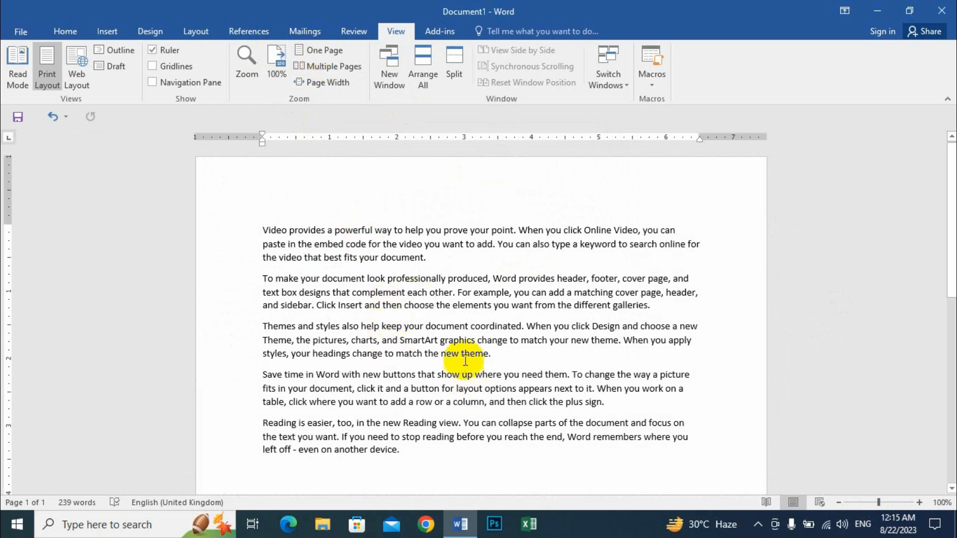
Step: Copy and paste the sample paragraphs repeatedly to grow the document to three pages
left_click(415, 458)
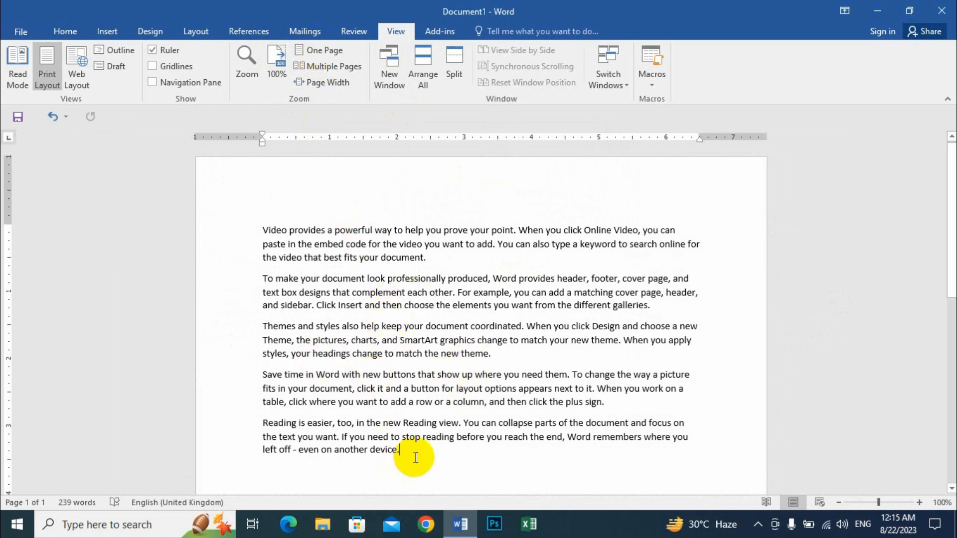
left_click_drag(415, 458, 203, 236)
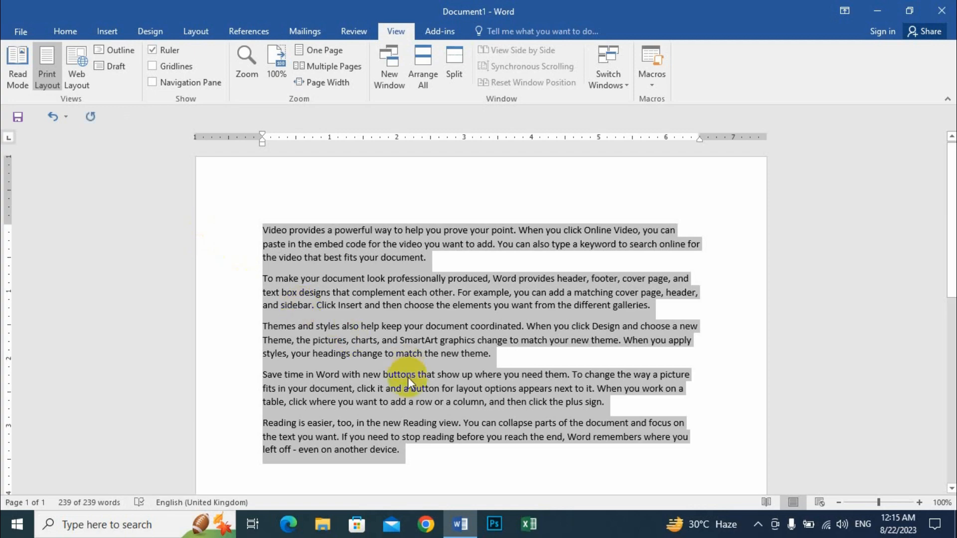
left_click_drag(407, 378, 417, 362)
key("ctrl+v")
key("ctrl+v")
key("ctrl+v")
key("ctrl+v")
key("ctrl+v")
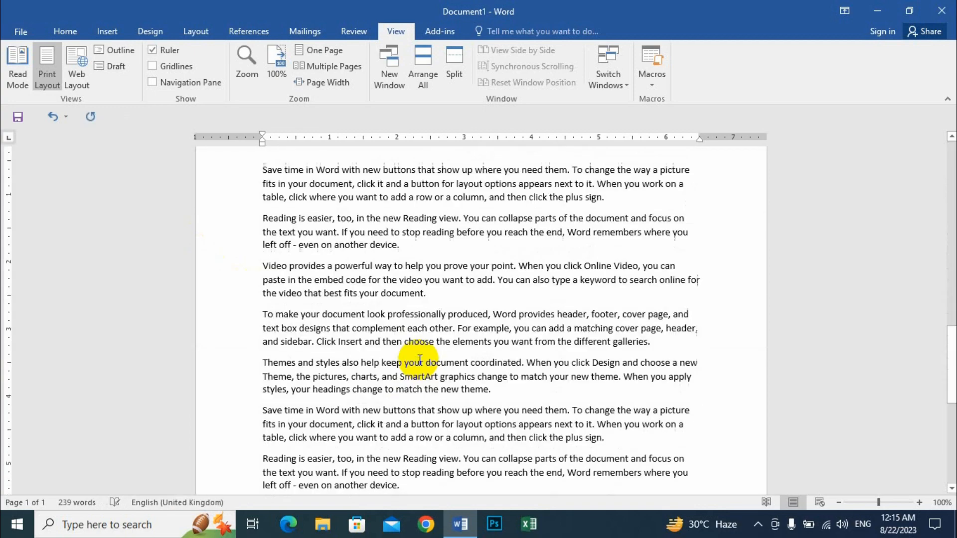
scroll(417, 350, "up", 20)
scroll(417, 349, "up", 2)
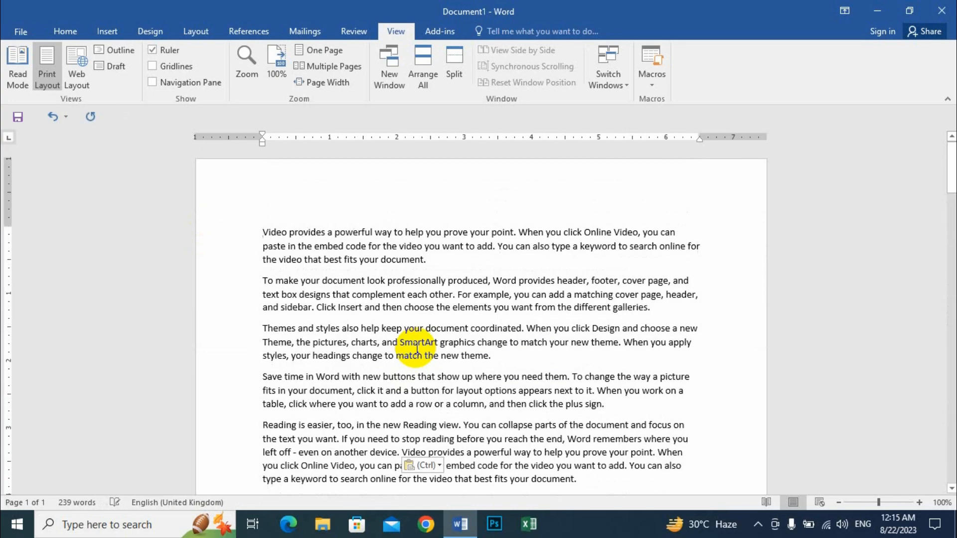
Step: Try One Page, Multiple Pages and Page Width views, then return to 100% zoom
left_click(321, 50)
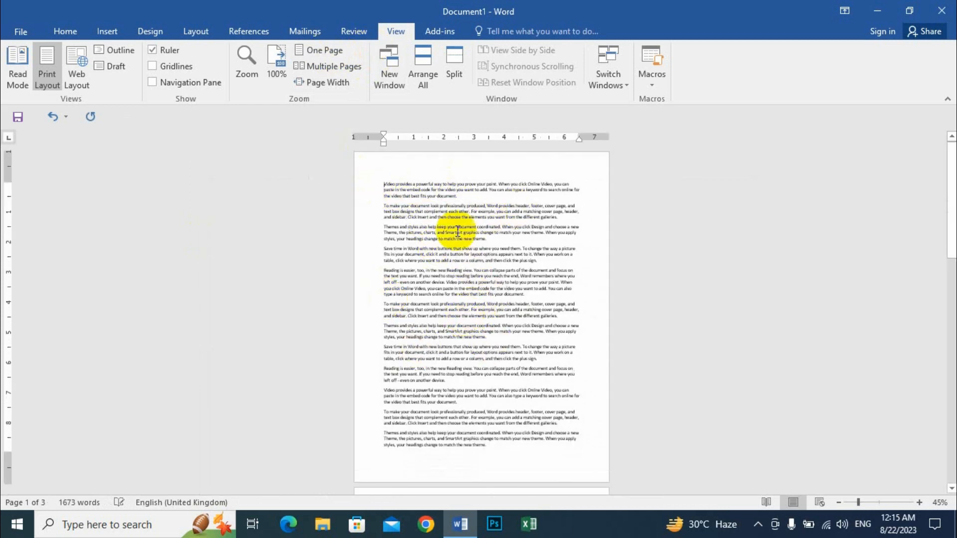
left_click(334, 66)
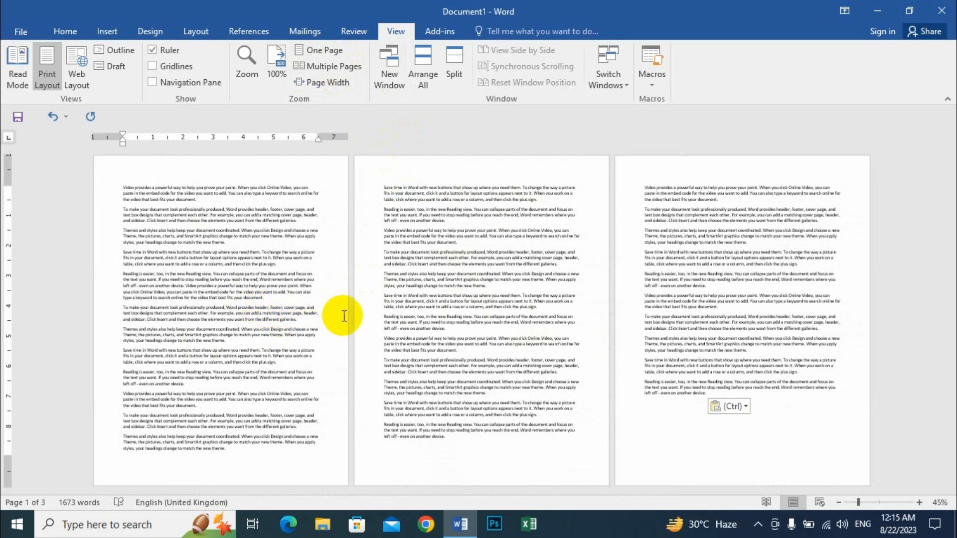
left_click(330, 81)
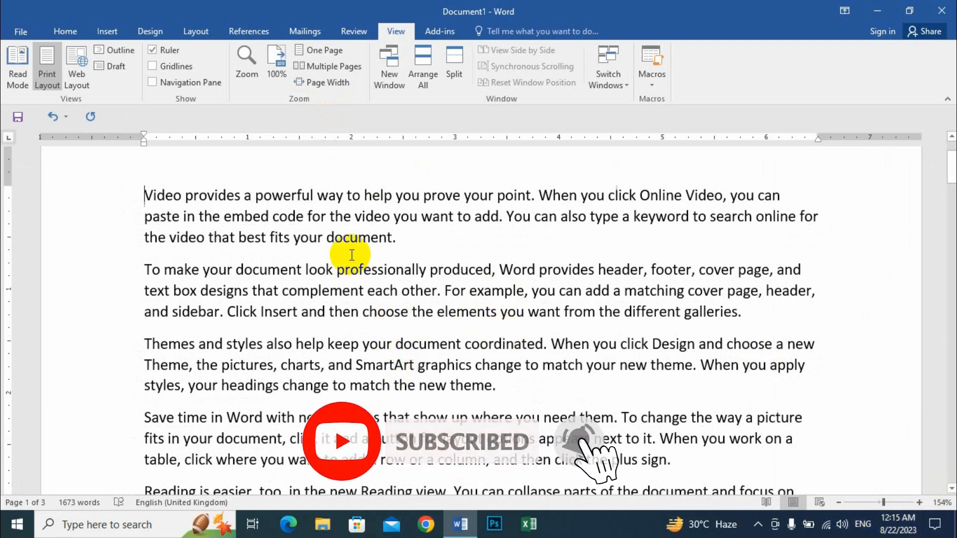
left_click(278, 58)
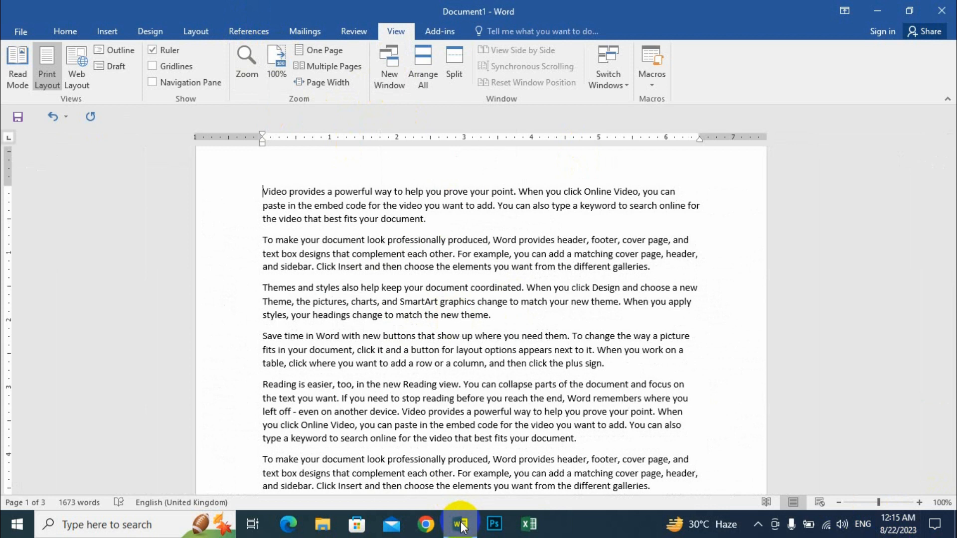
left_click(383, 288)
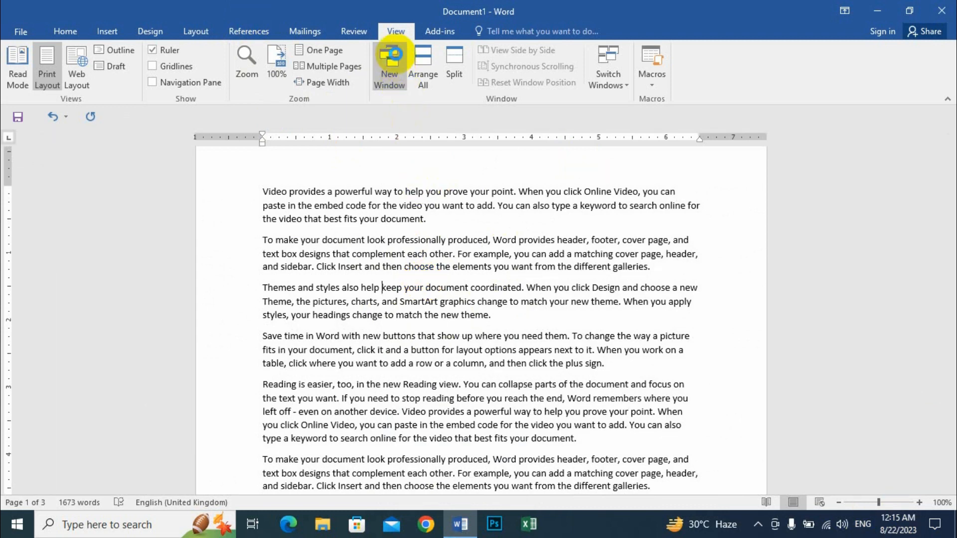
Step: Open a second window Document1:2, switch between both windows, and stack them with Arrange All
left_click(390, 56)
mouse_move(460, 525)
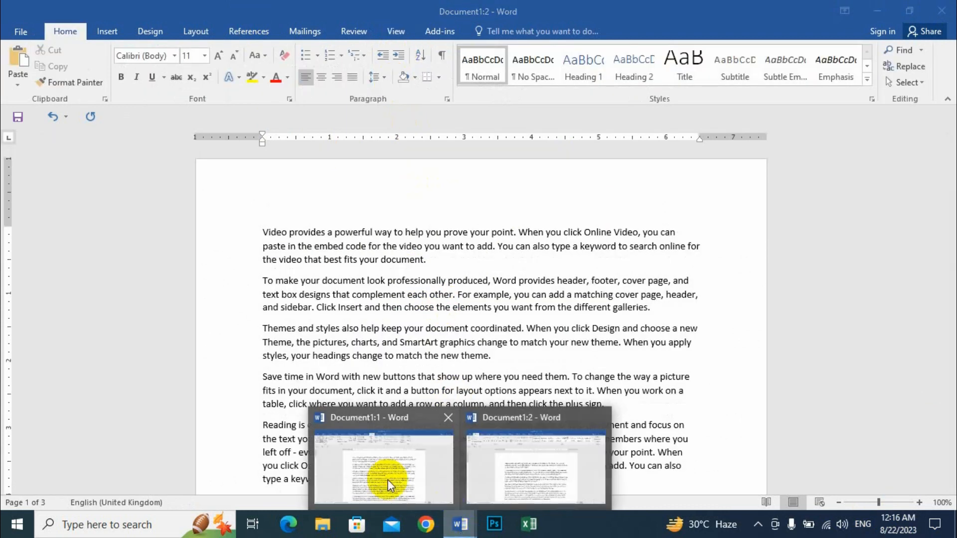
left_click(380, 477)
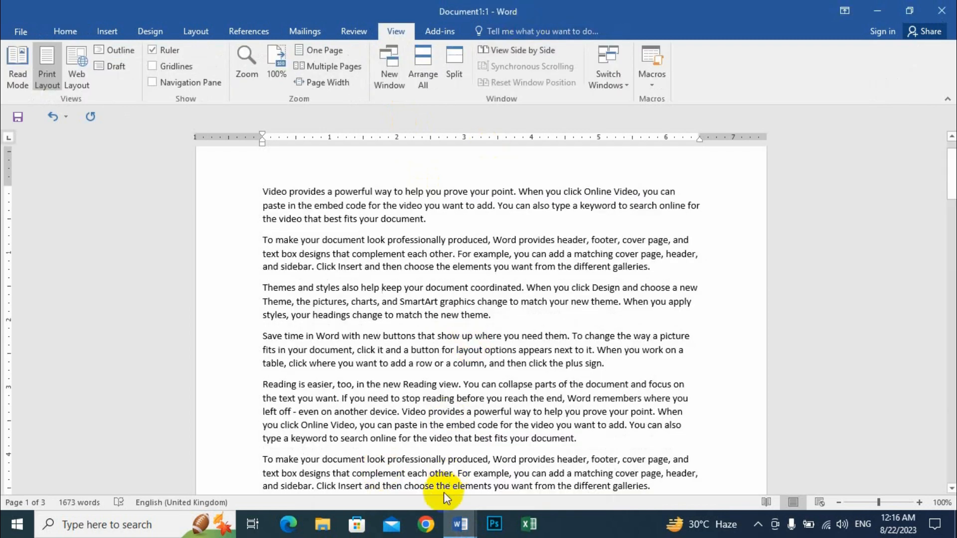
mouse_move(453, 523)
left_click(526, 465)
left_click(419, 476)
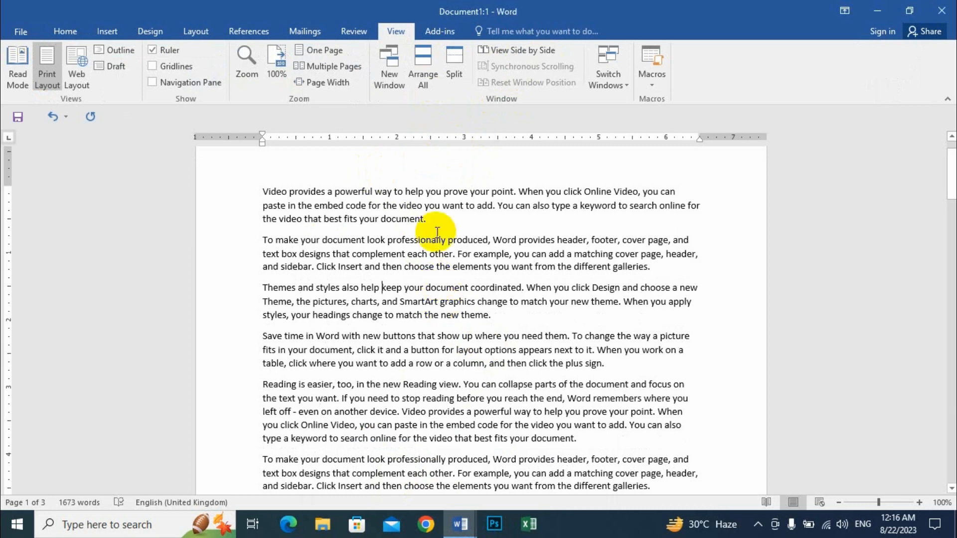
left_click(422, 59)
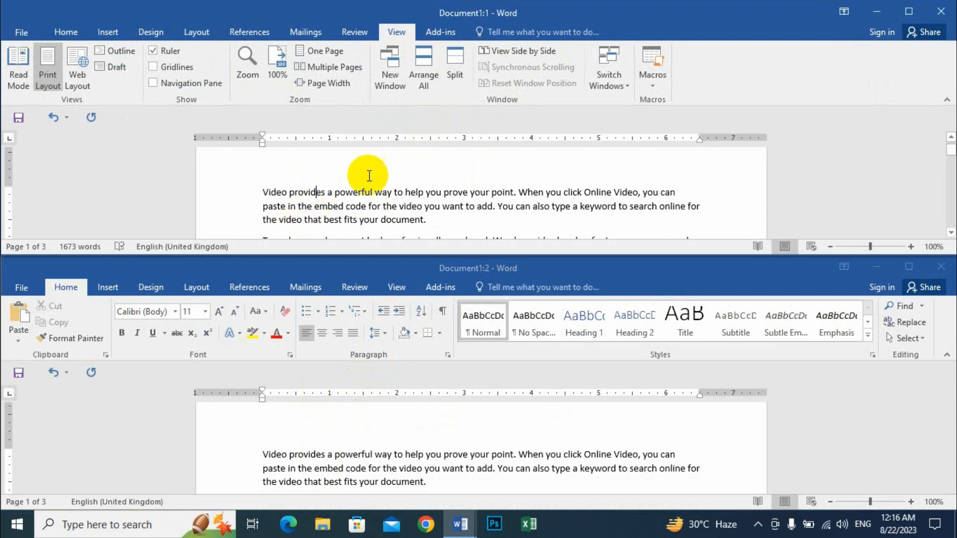
Step: Format 'Video provides a powerful way to help you prove' as bold, italic, red Times New Roman 12
left_click(68, 34)
left_click_drag(262, 192, 447, 189)
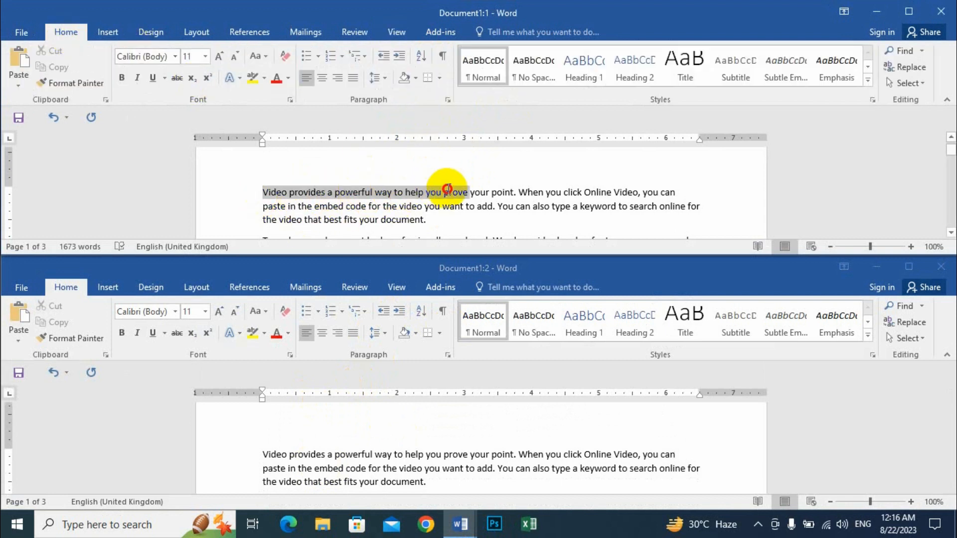
left_click(176, 56)
left_click(167, 141)
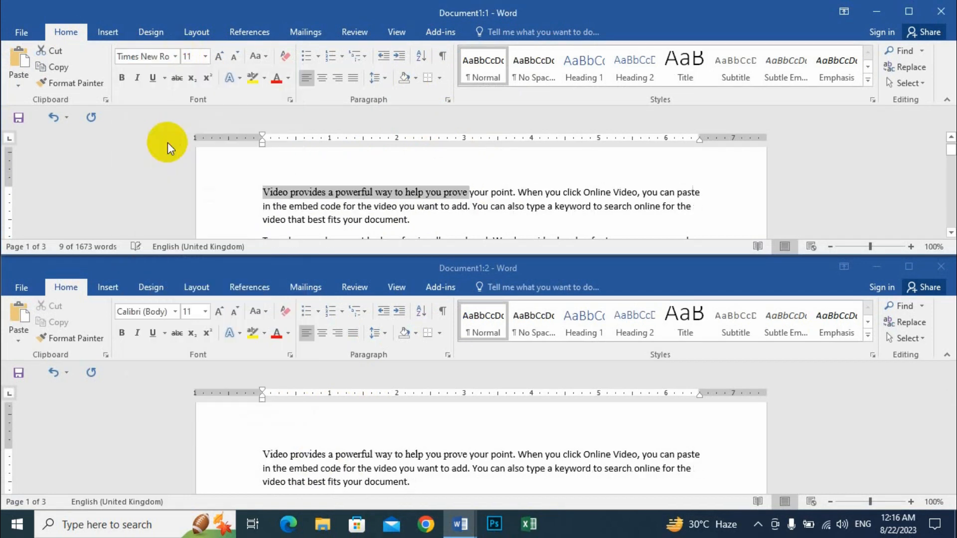
left_click(220, 56)
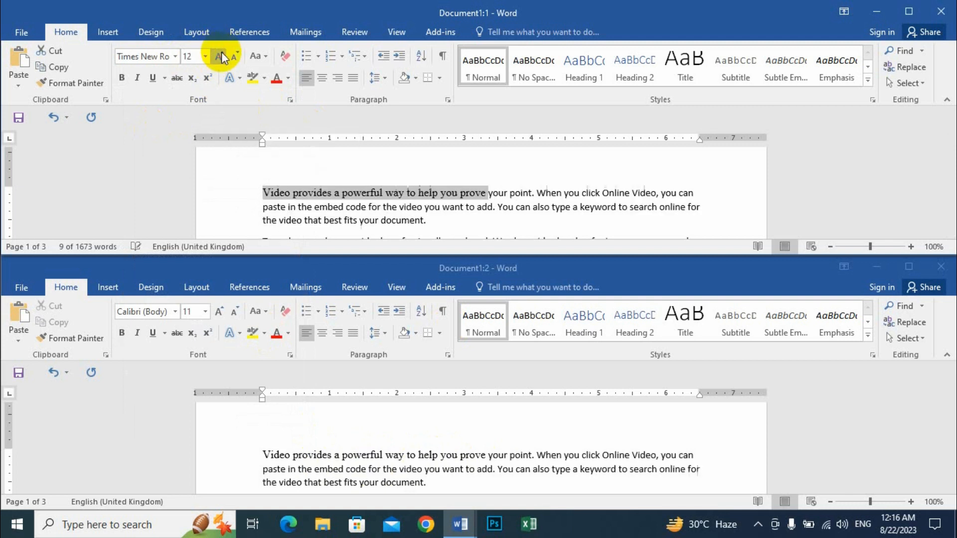
left_click(121, 78)
left_click(136, 78)
left_click(275, 78)
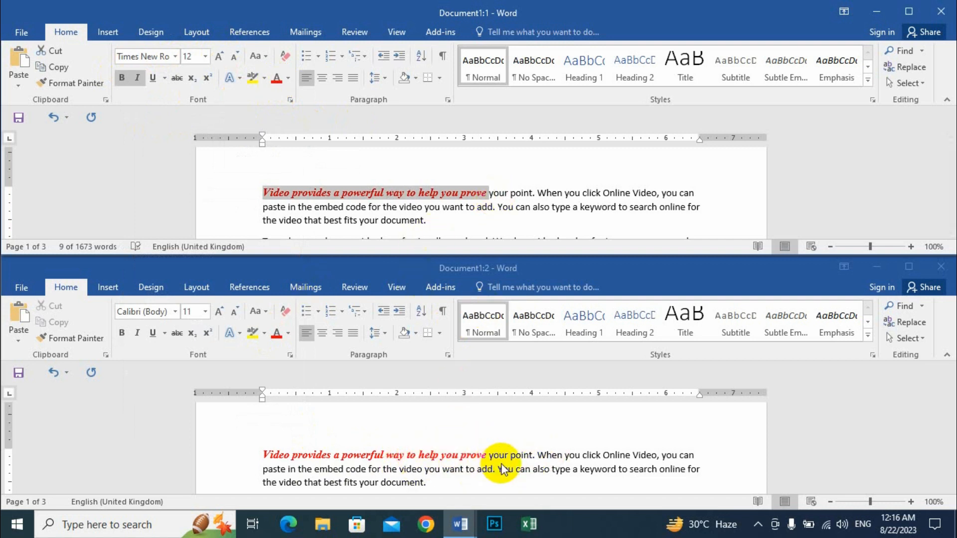
left_click(474, 192)
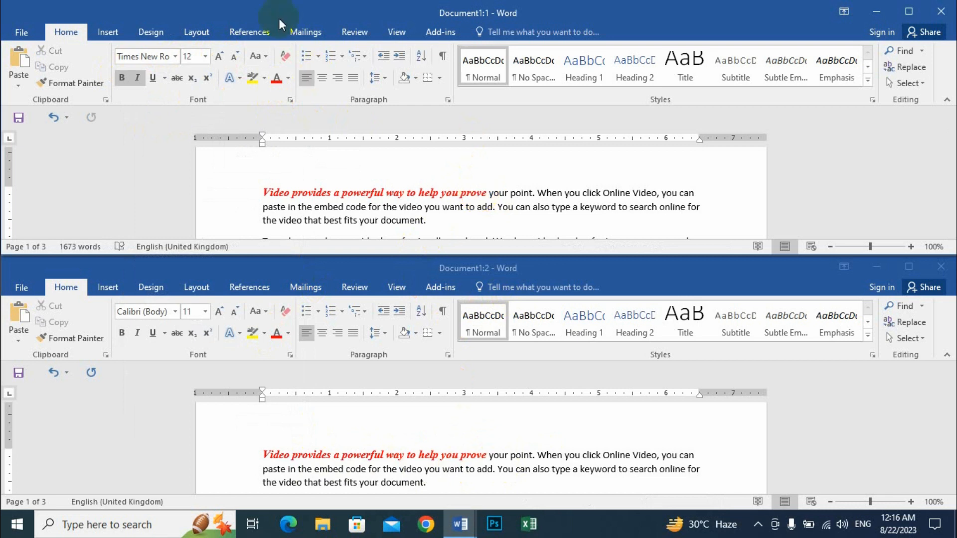
left_click(397, 32)
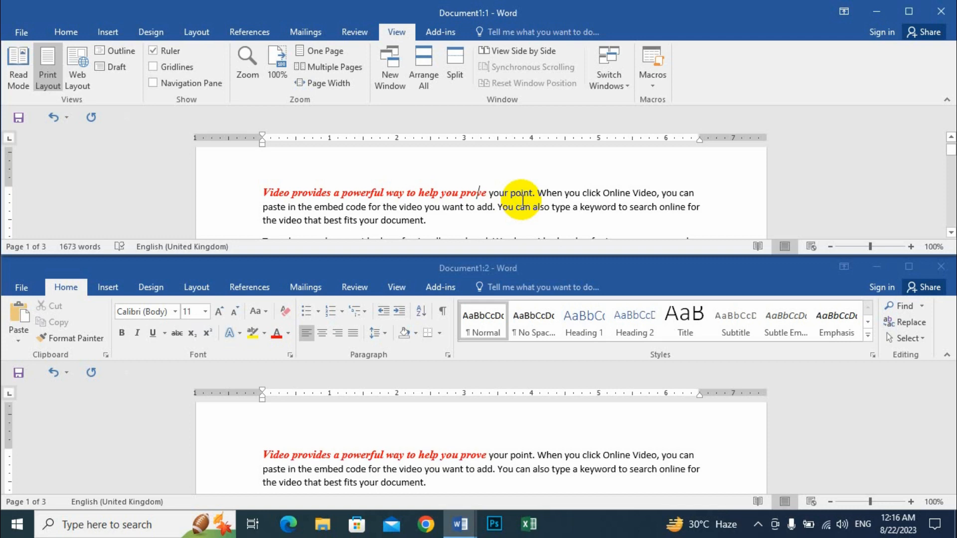
Step: Show the two document windows side by side and scroll them together
left_click(544, 52)
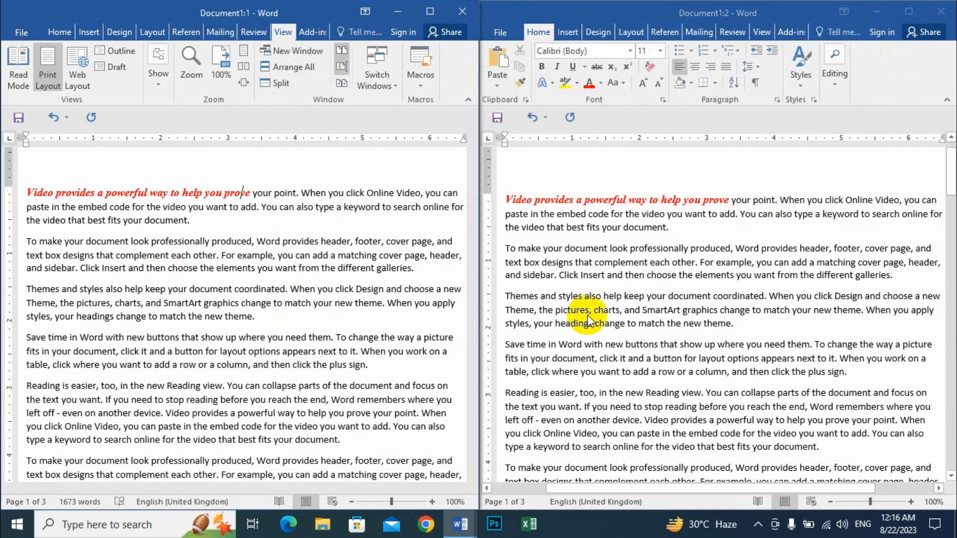
scroll(256, 328, "down", 2)
scroll(251, 325, "up", 2)
scroll(251, 325, "up", 1)
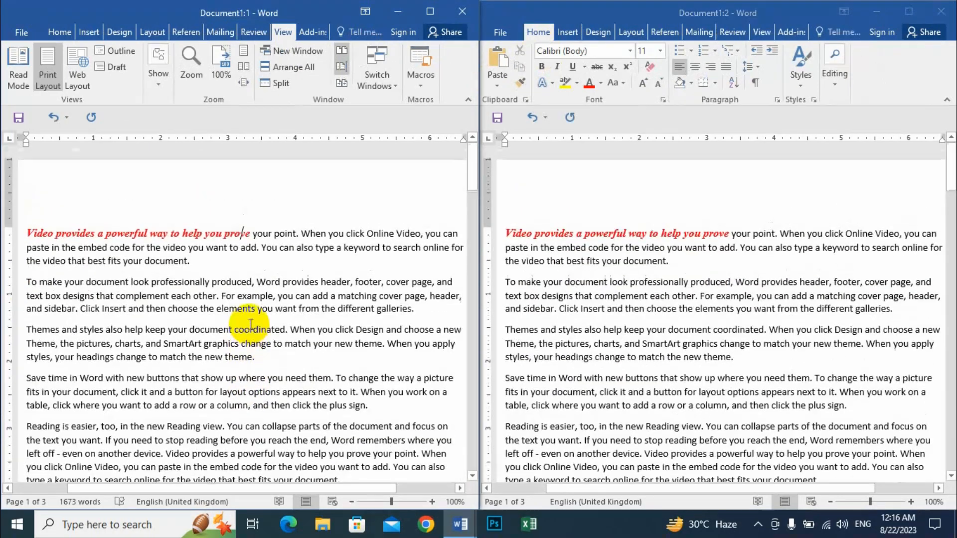
scroll(250, 325, "down", 6)
scroll(255, 327, "up", 6)
scroll(256, 321, "down", 6)
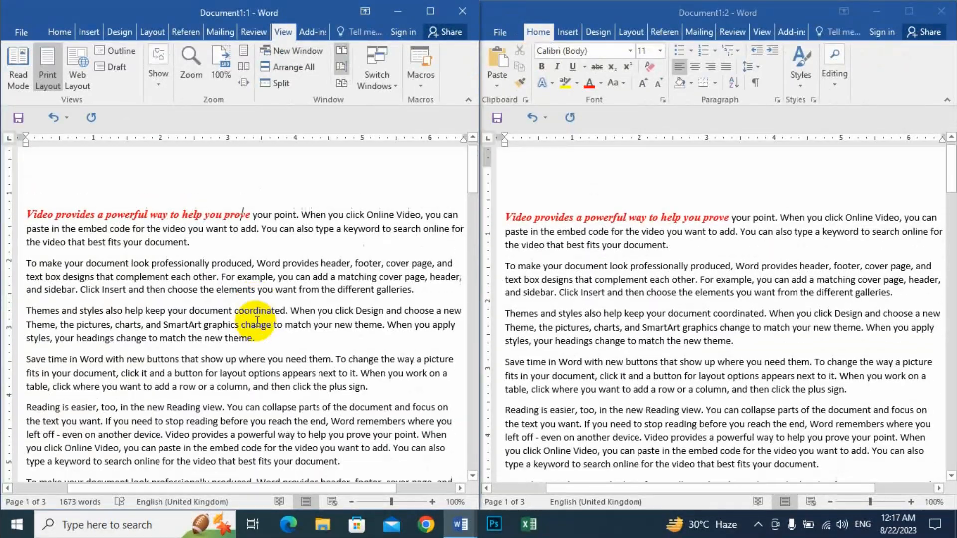
scroll(269, 339, "up", 6)
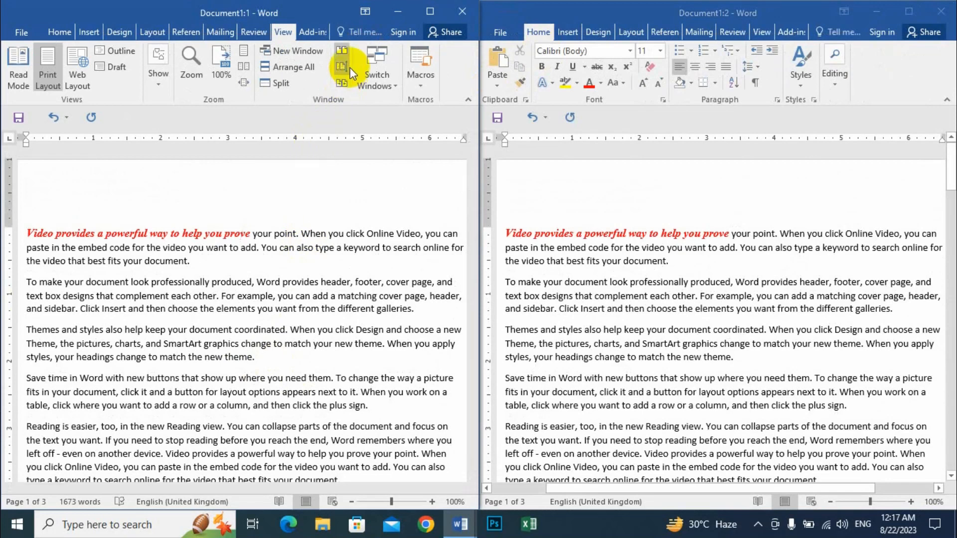
Step: Turn off synchronous scrolling and scroll each window independently
left_click(341, 67)
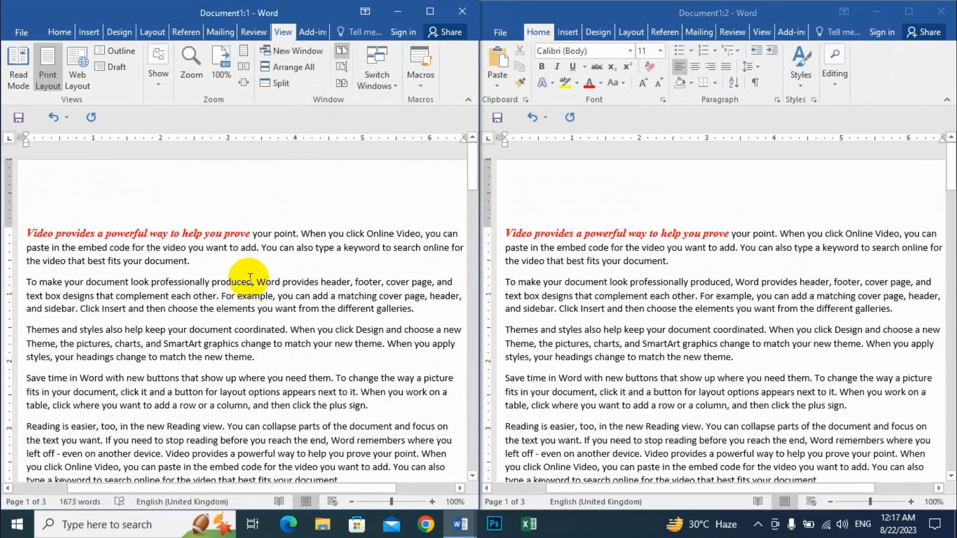
scroll(247, 277, "down", 5)
scroll(247, 277, "down", 2)
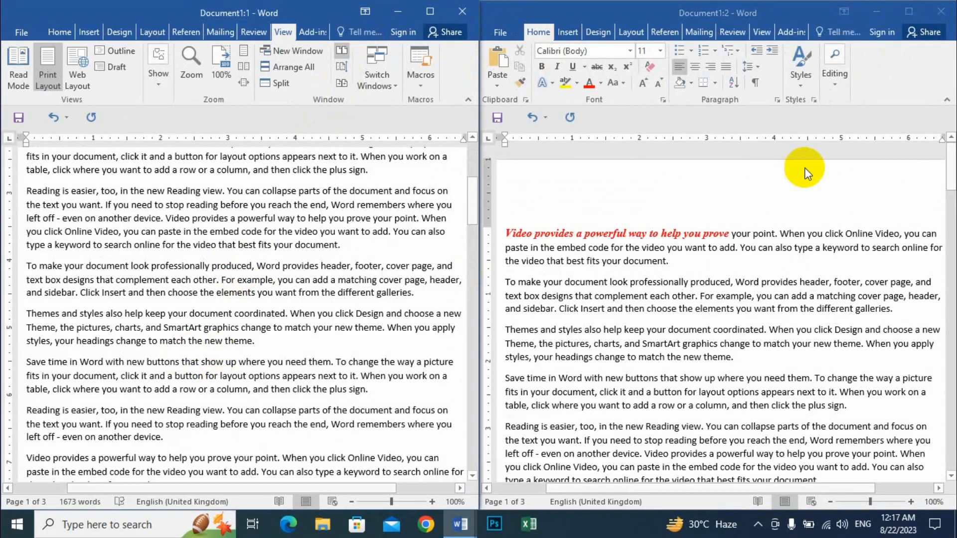
left_click(724, 255)
scroll(693, 276, "down", 3)
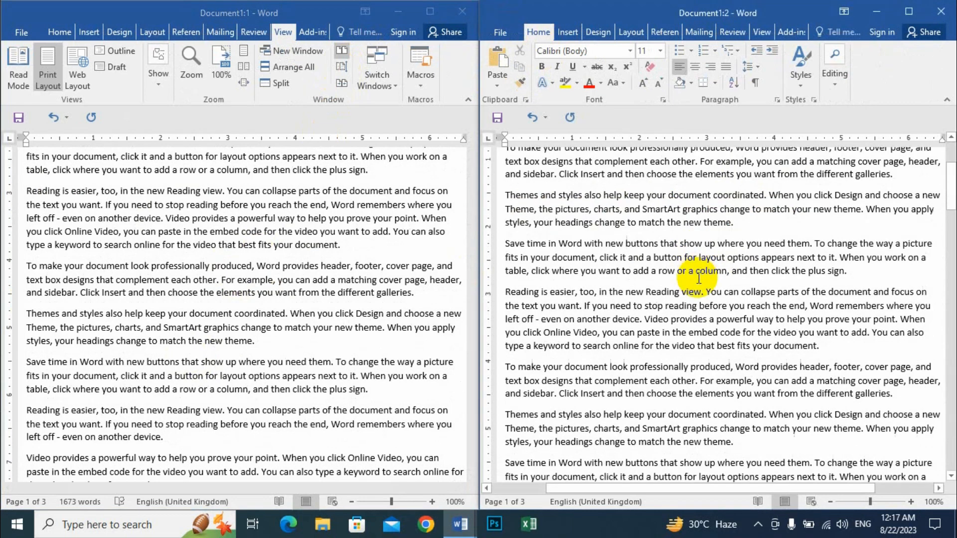
scroll(688, 273, "up", 3)
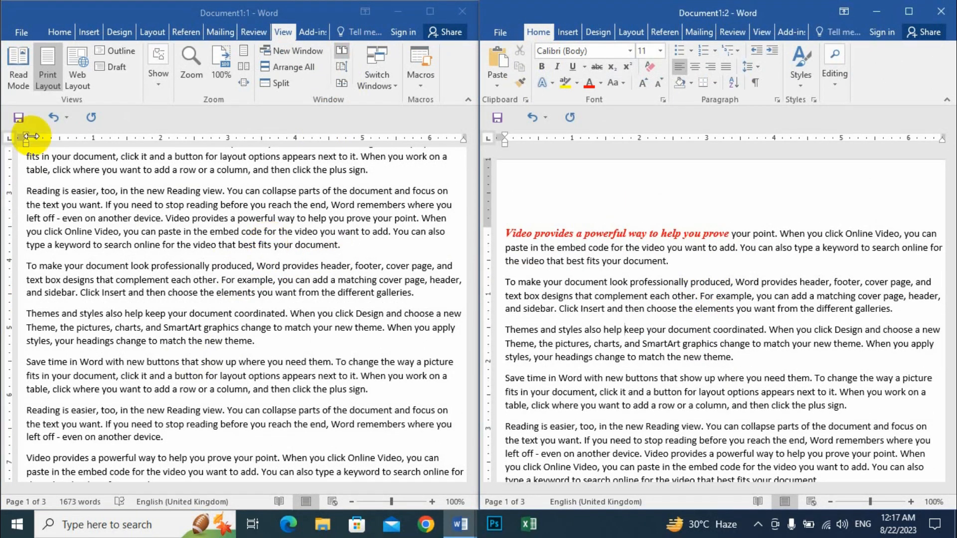
Step: Close the second window and maximise the remaining Document1 to full screen
left_click(941, 11)
left_click(909, 11)
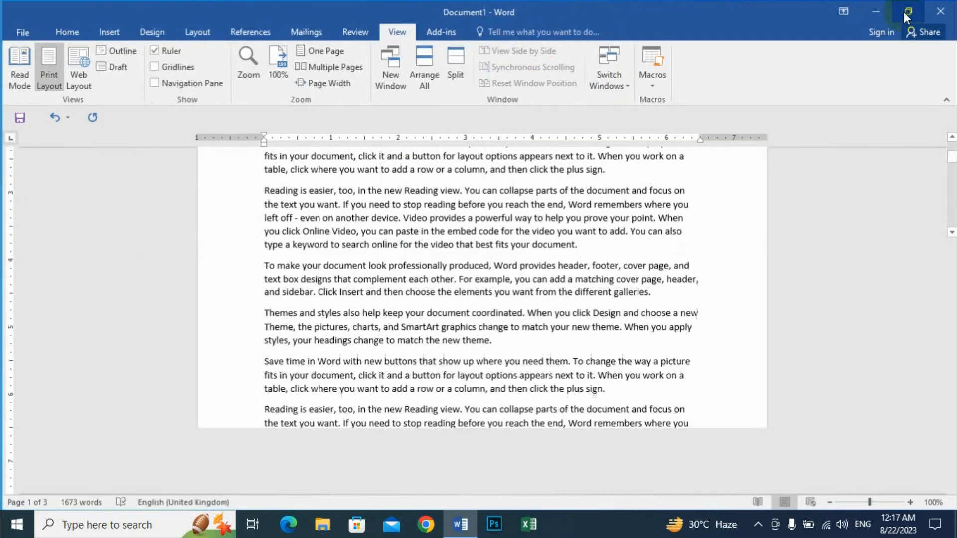
scroll(335, 258, "up", 5)
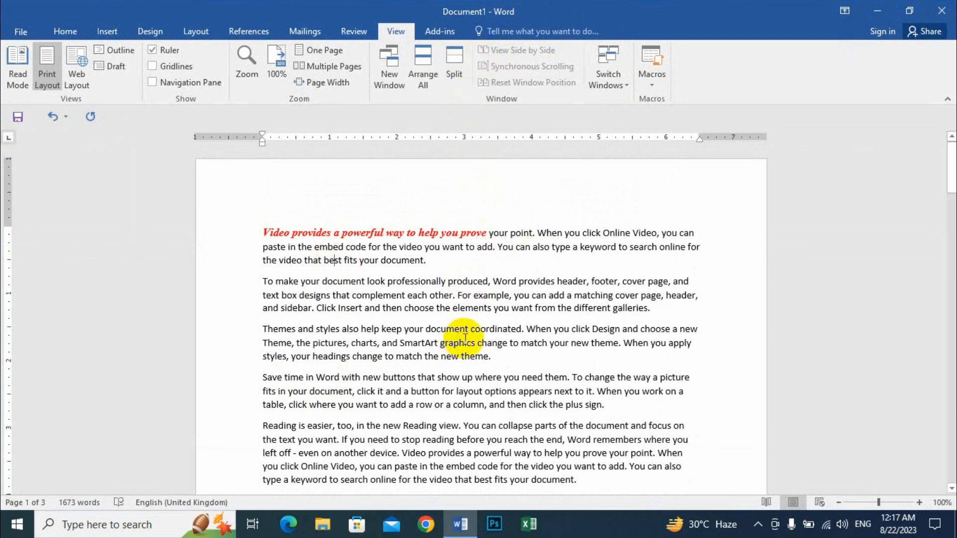
Step: Split the document window into two panes at the end of paragraph three
scroll(289, 234, "down", 1)
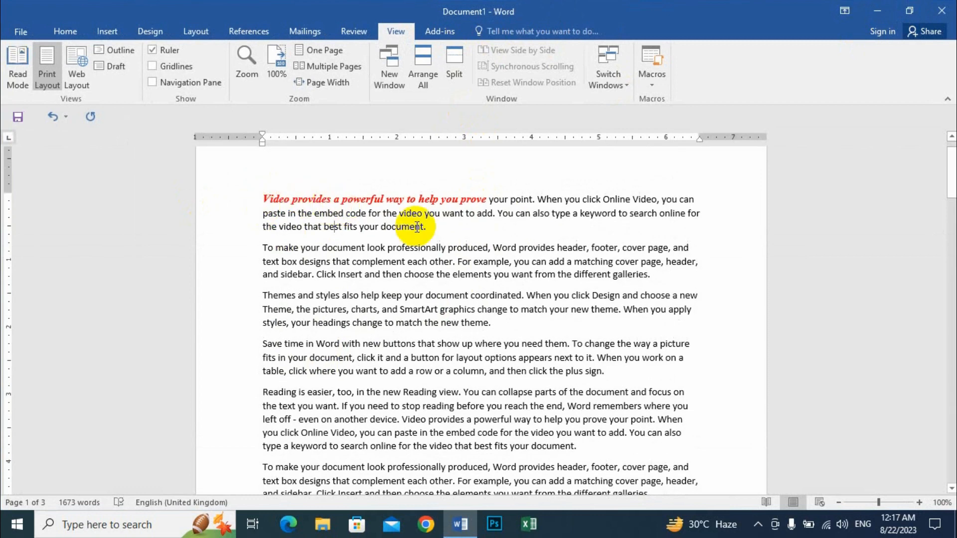
left_click(492, 323)
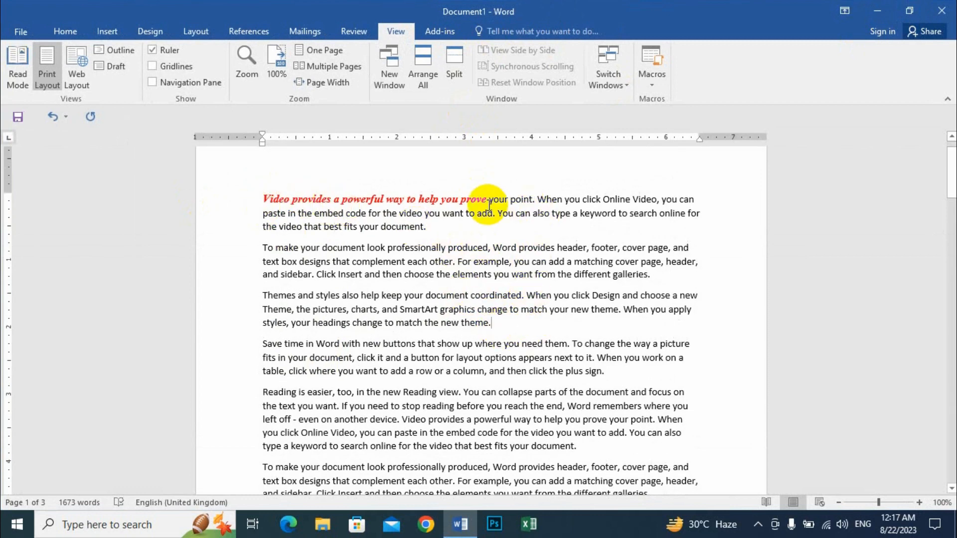
left_click(454, 68)
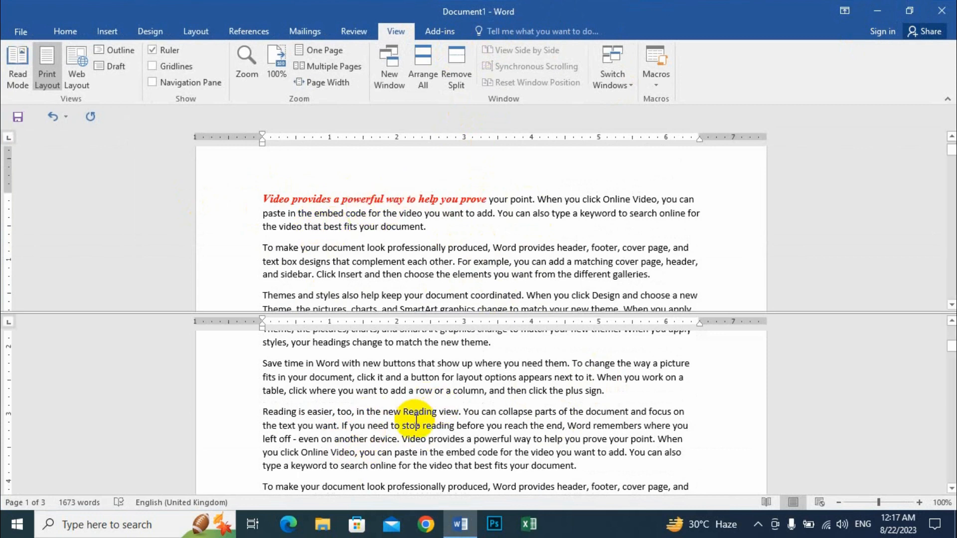
Step: Scroll the panes independently, then remove the split and return to the top
scroll(399, 428, "up", 5)
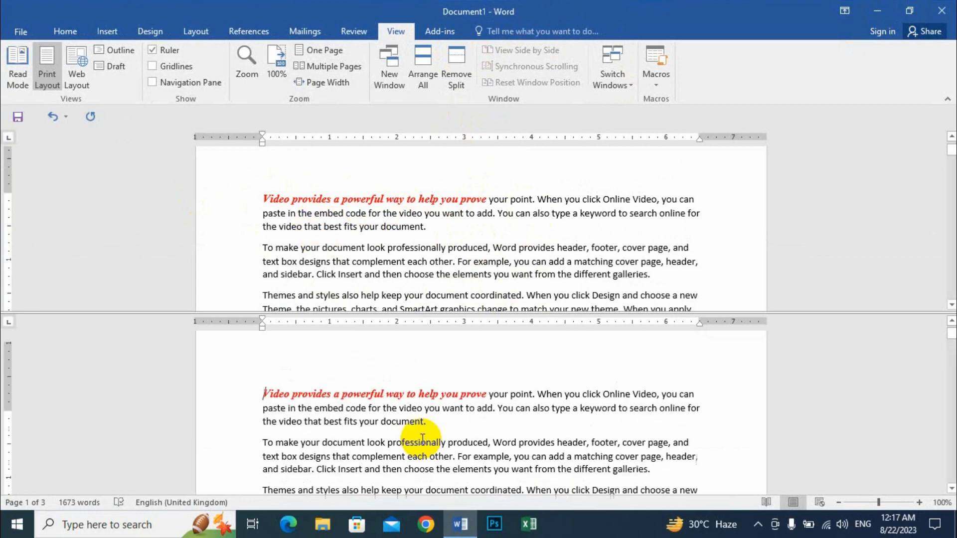
scroll(274, 423, "down", 5)
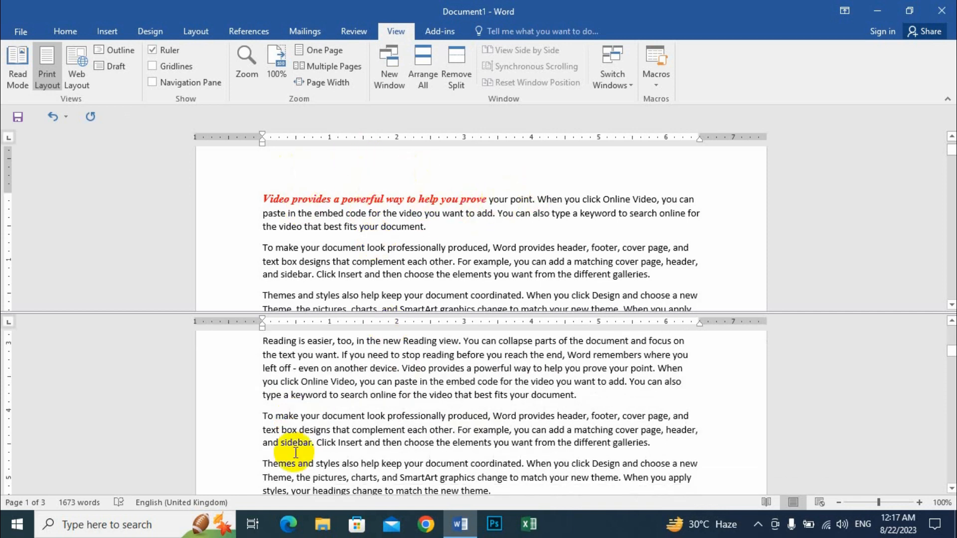
scroll(409, 421, "down", 2)
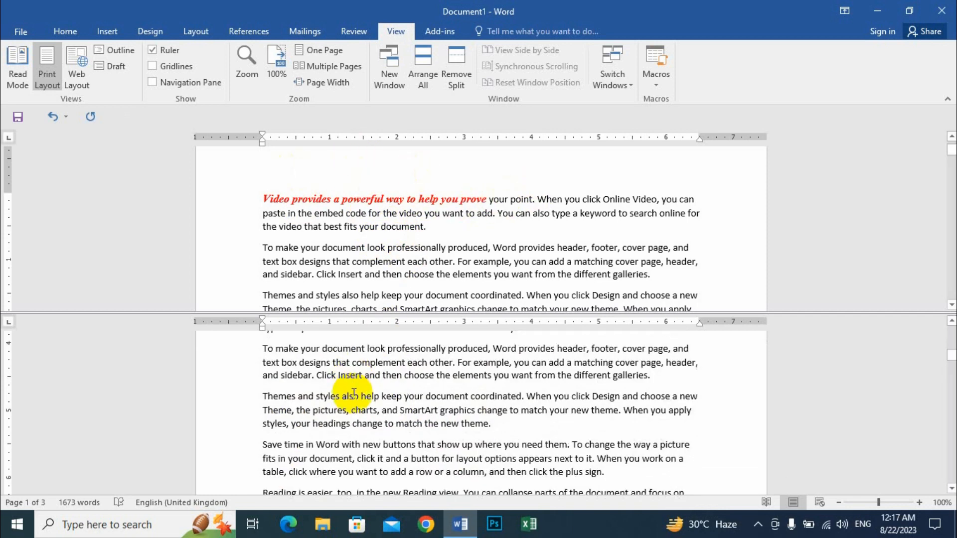
scroll(326, 228, "down", 8)
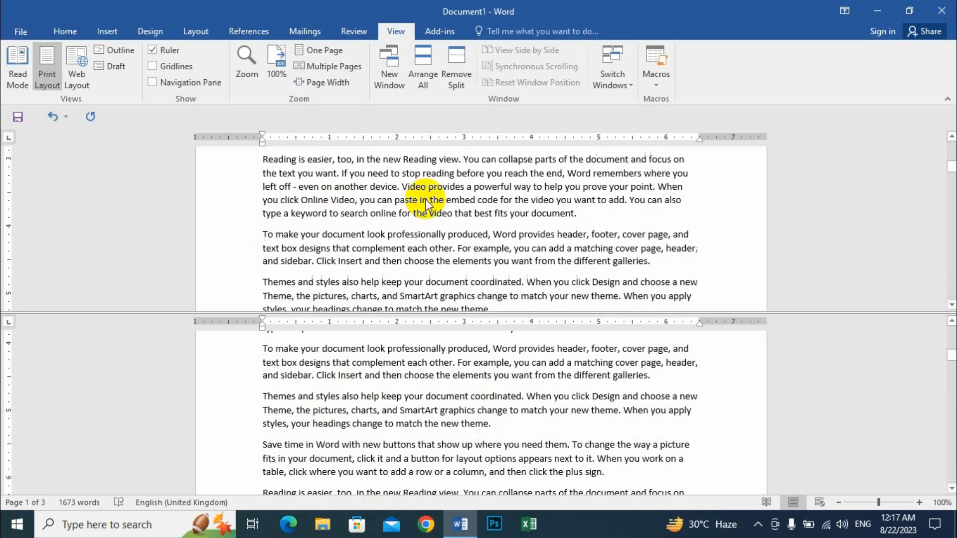
scroll(451, 194, "down", 2)
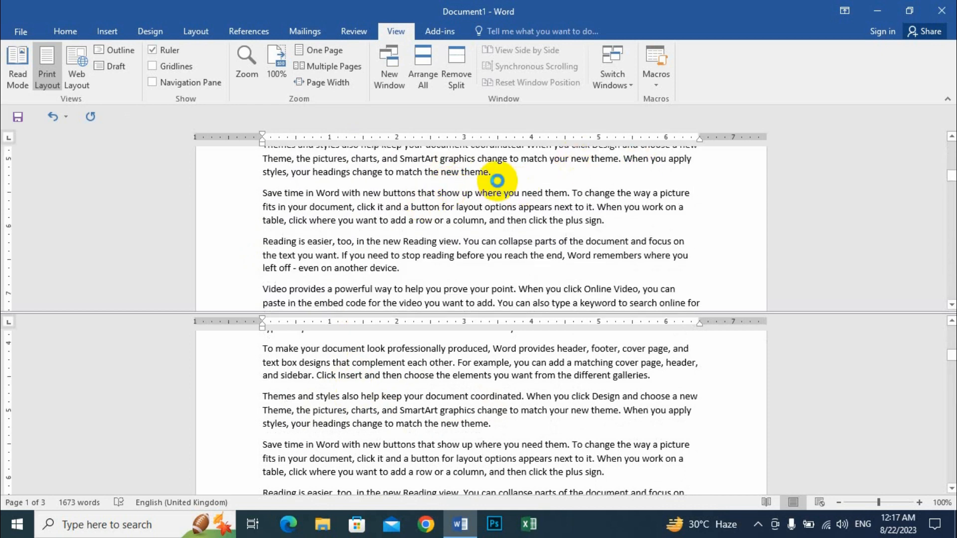
left_click(462, 52)
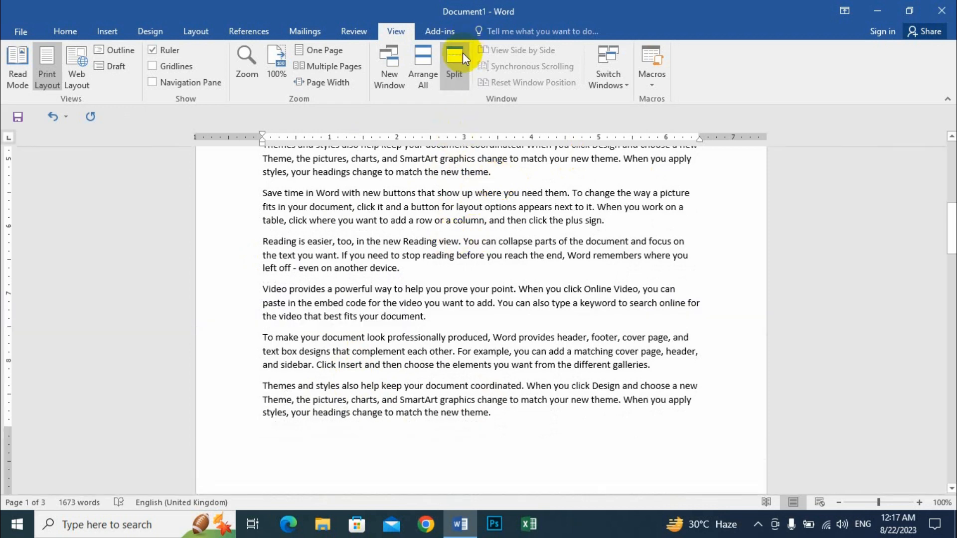
scroll(572, 421, "up", 10)
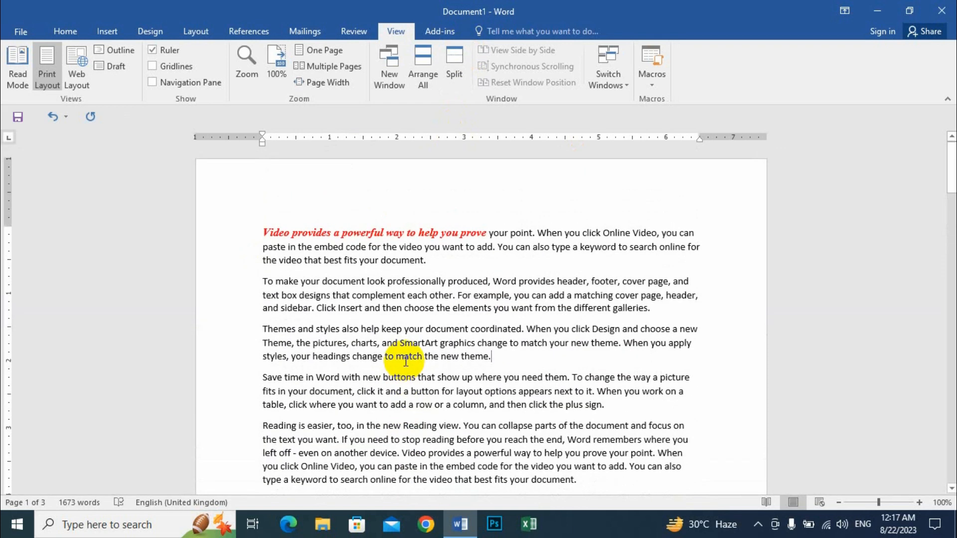
left_click(454, 273)
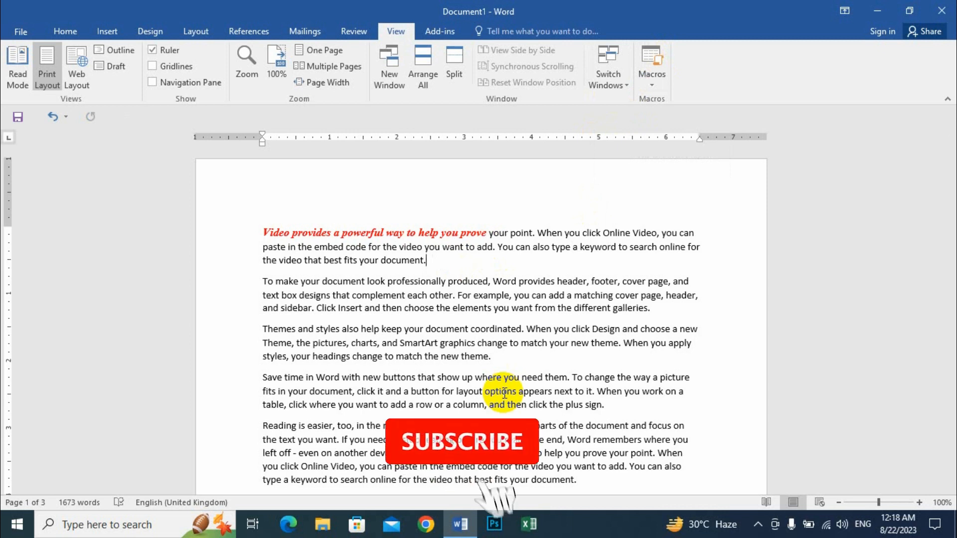
key("ctrl+n")
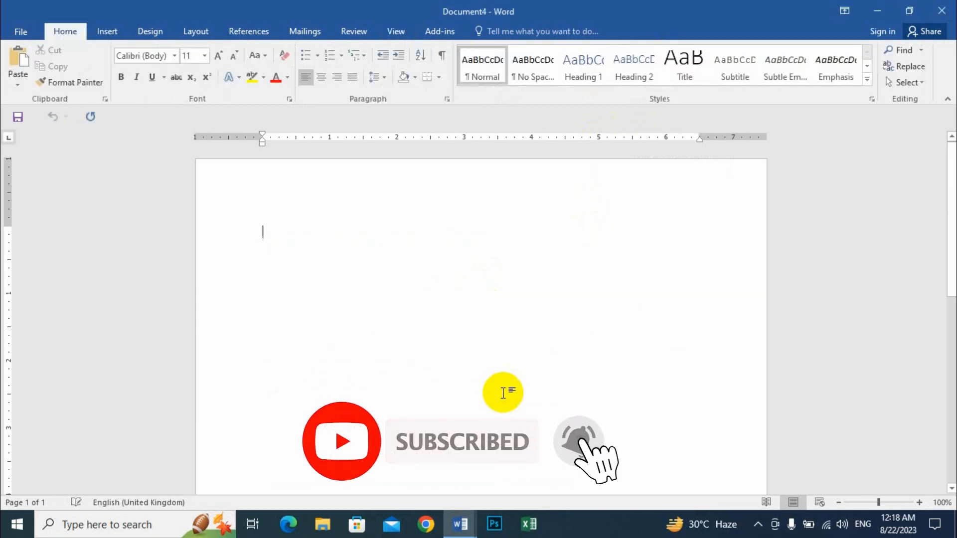
left_click(396, 31)
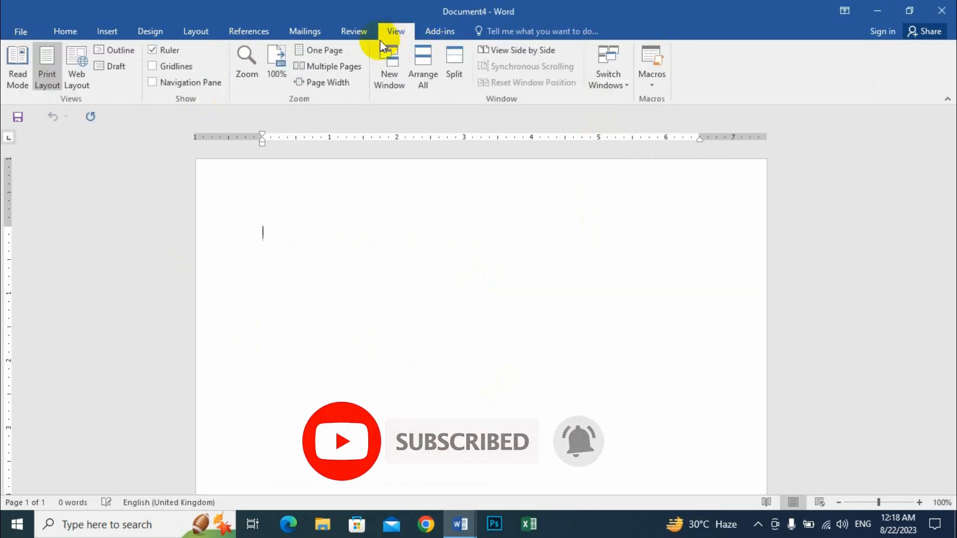
left_click(619, 81)
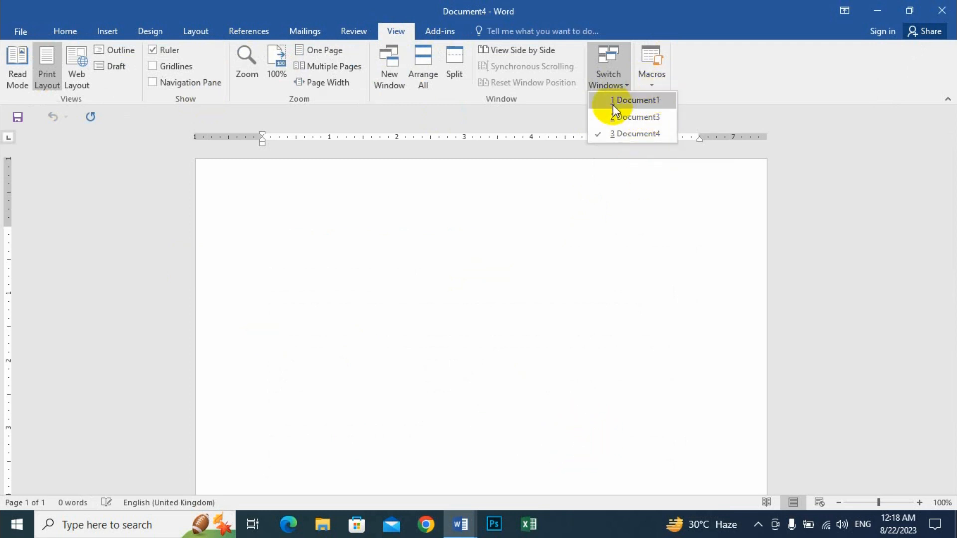
left_click(643, 100)
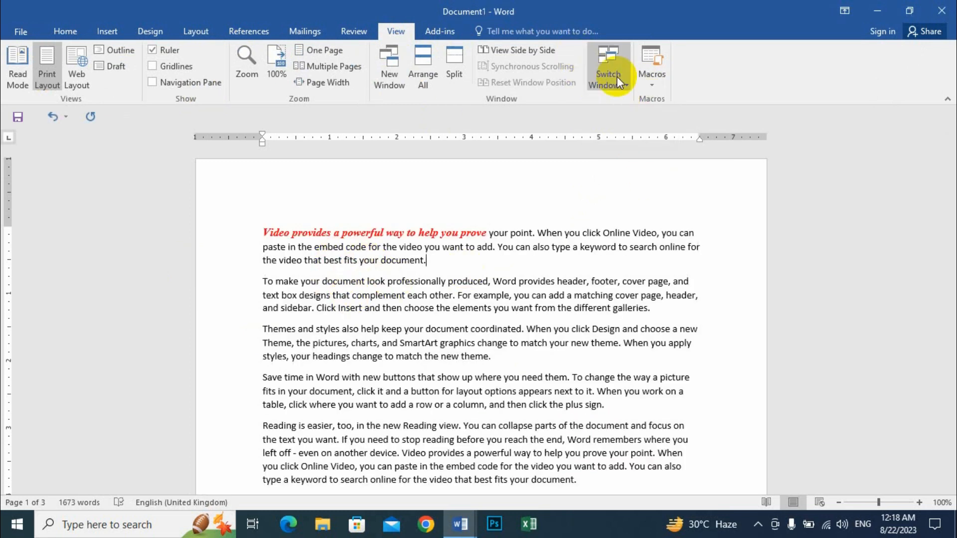
left_click(617, 76)
left_click(643, 117)
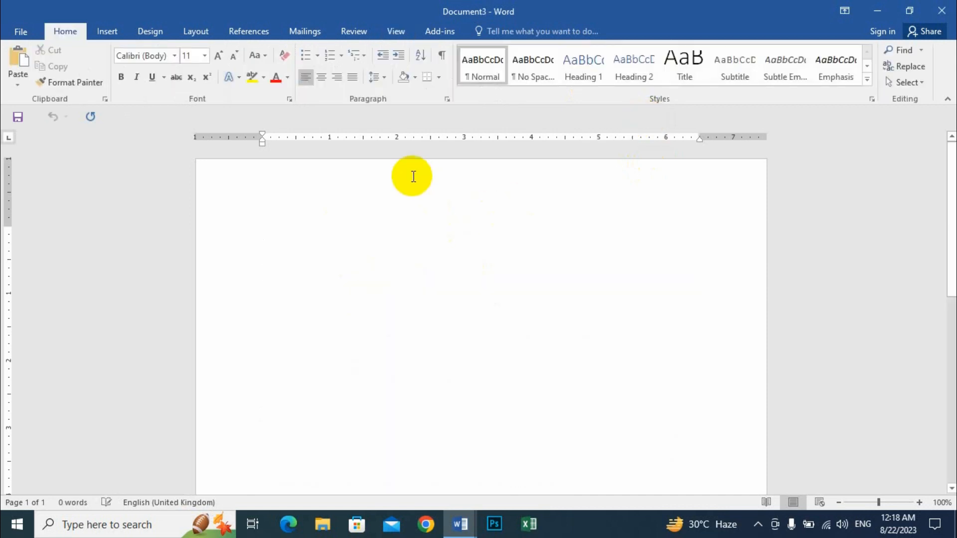
left_click(396, 31)
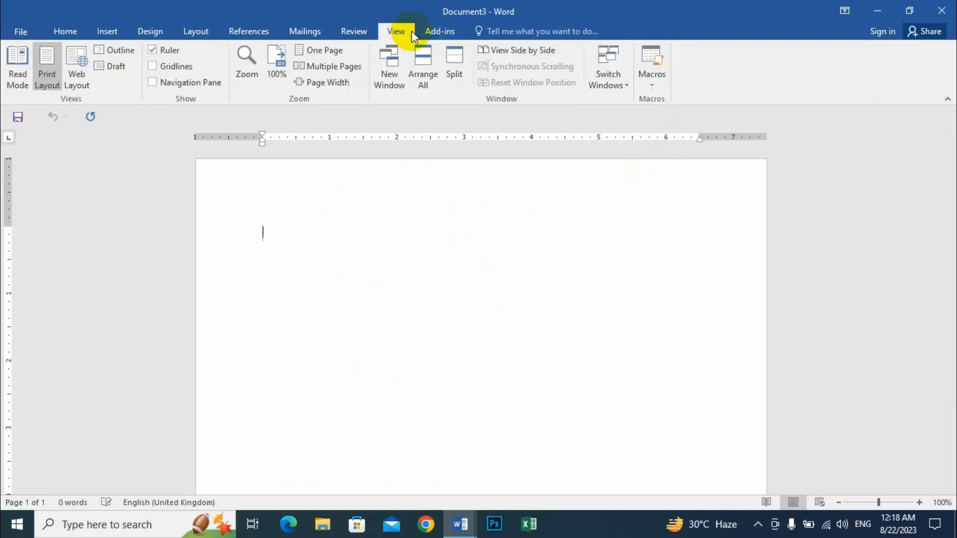
left_click(618, 80)
left_click(645, 133)
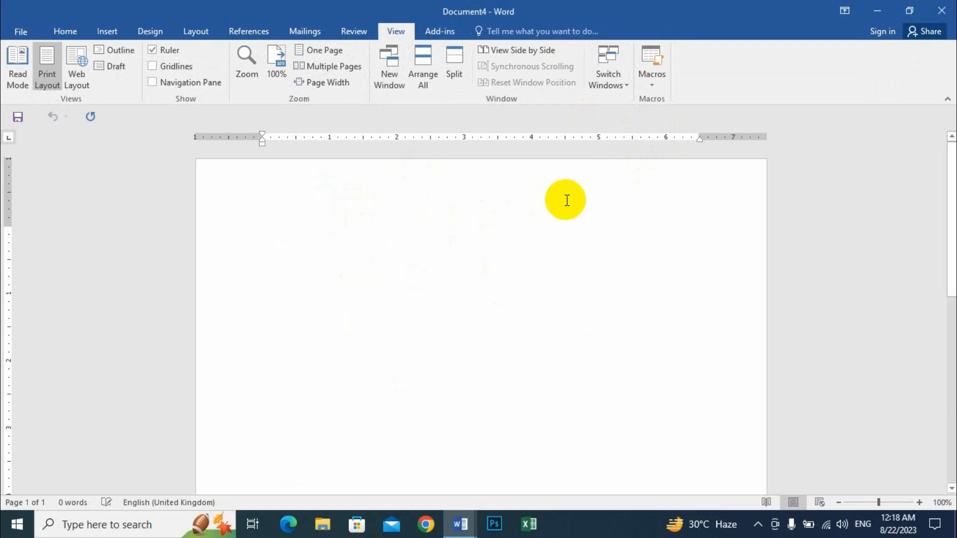
left_click(459, 524)
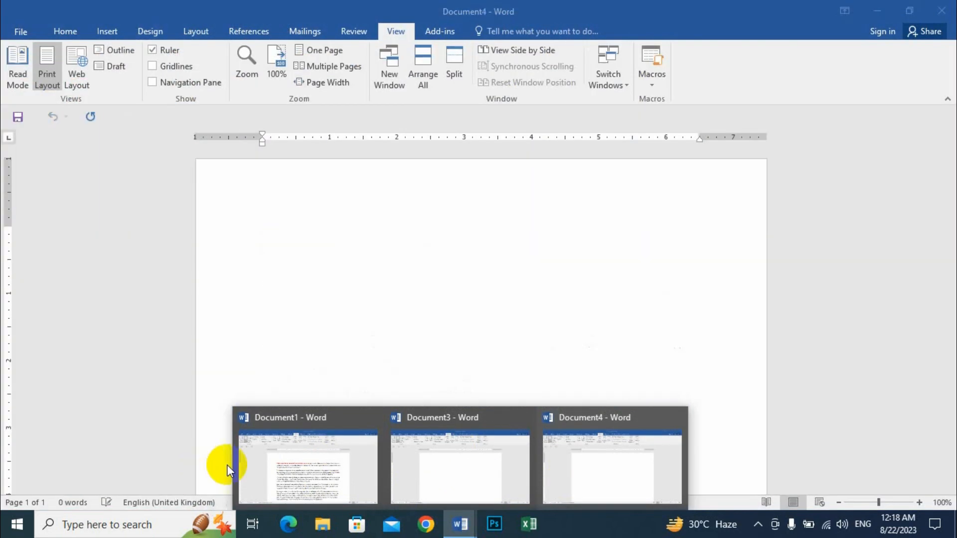
left_click(250, 466)
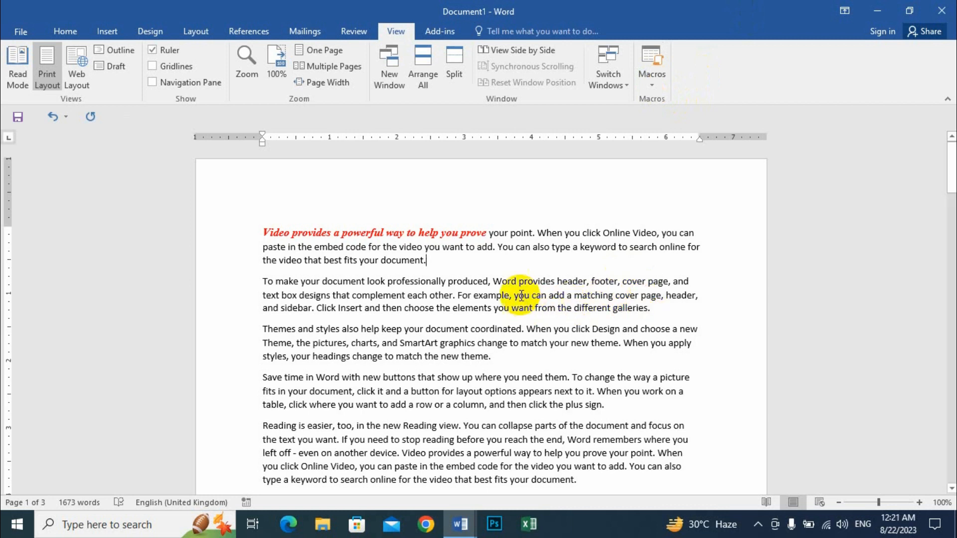
Step: Create a new blank document and start recording Macro1, stored in Normal.dotm
key("ctrl+n")
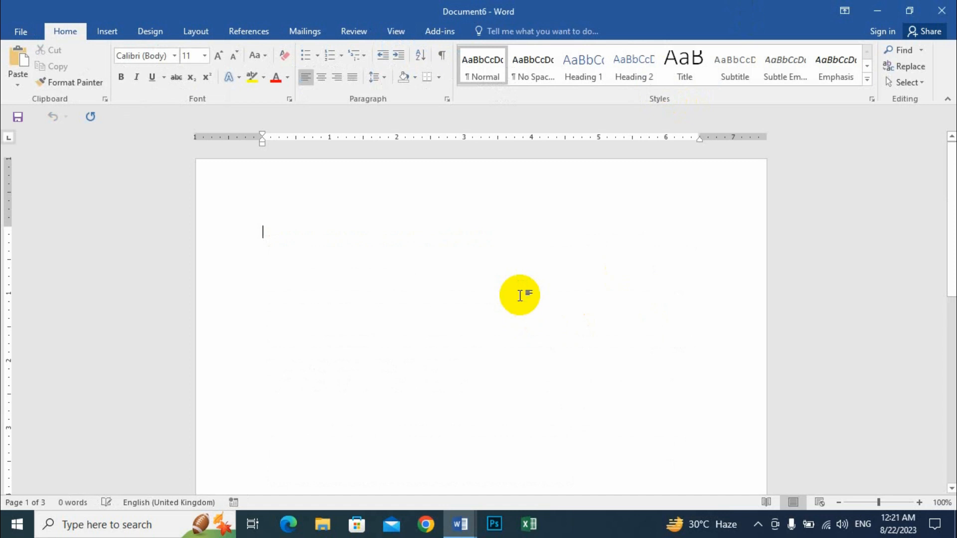
left_click(397, 31)
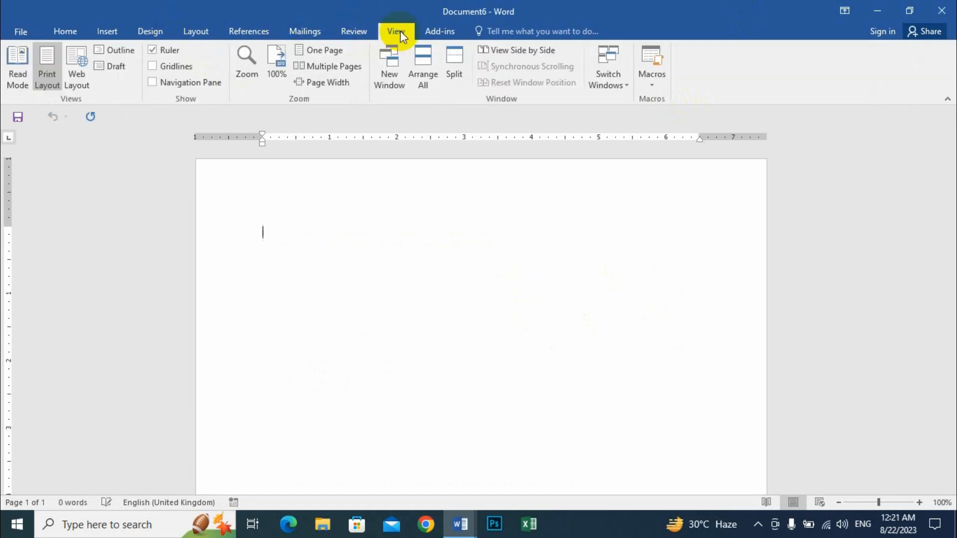
left_click(652, 84)
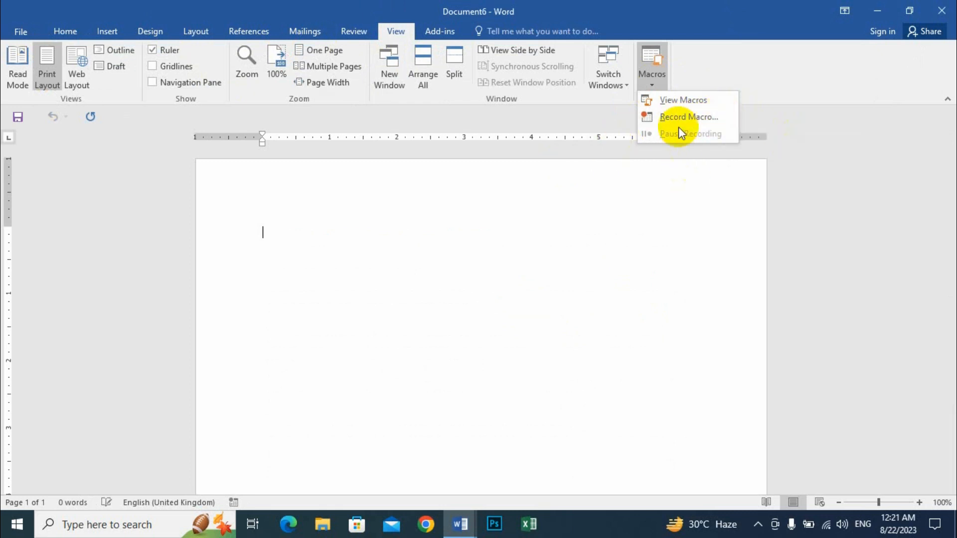
left_click(696, 117)
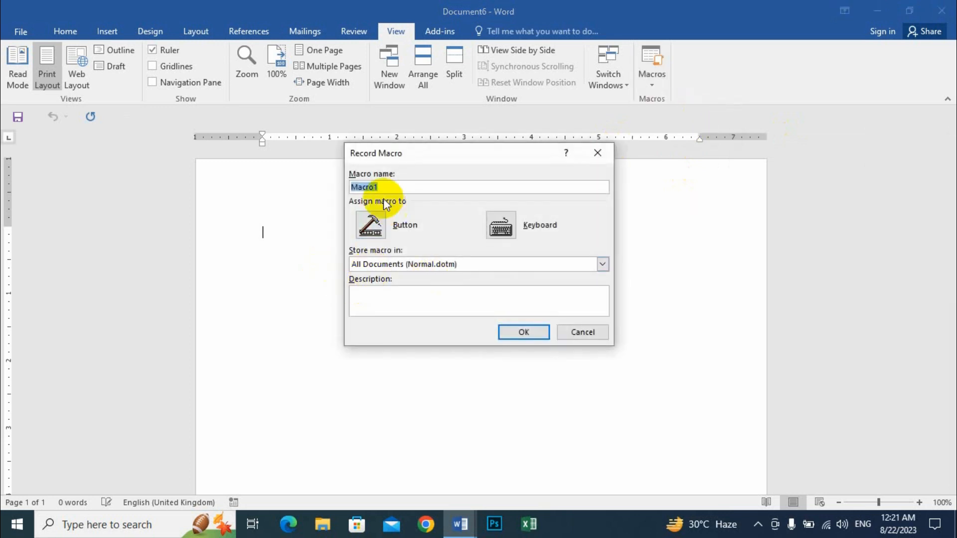
left_click(527, 332)
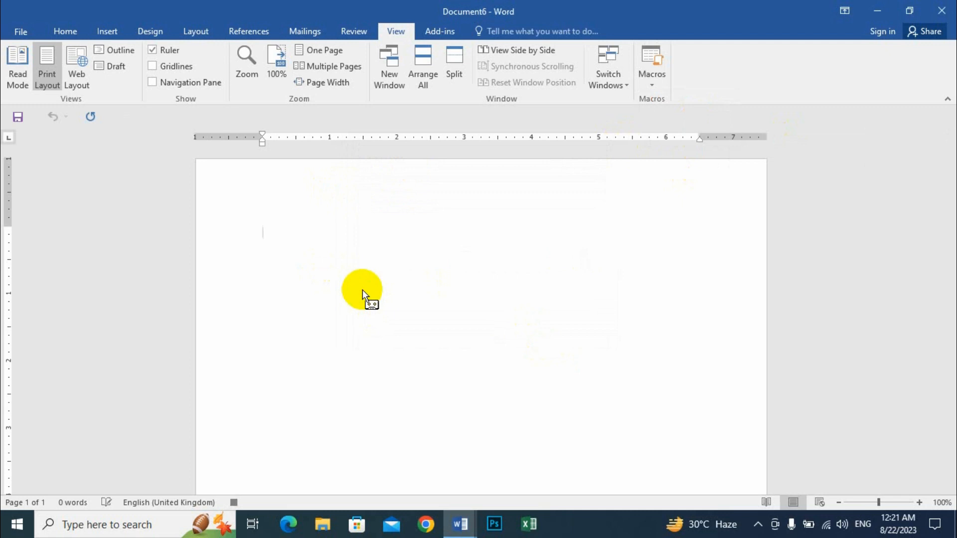
Step: Type six sample names, one per line, then select the first line
left_click(71, 34)
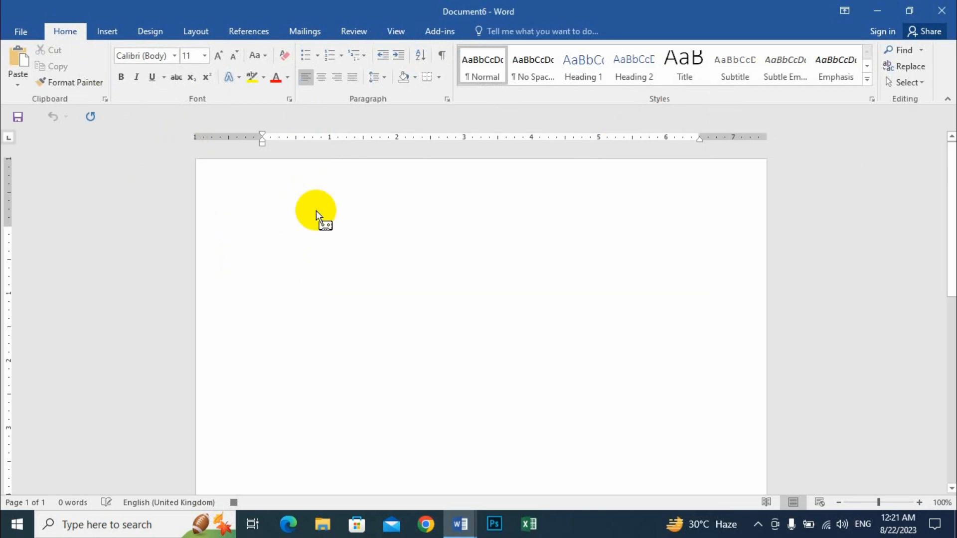
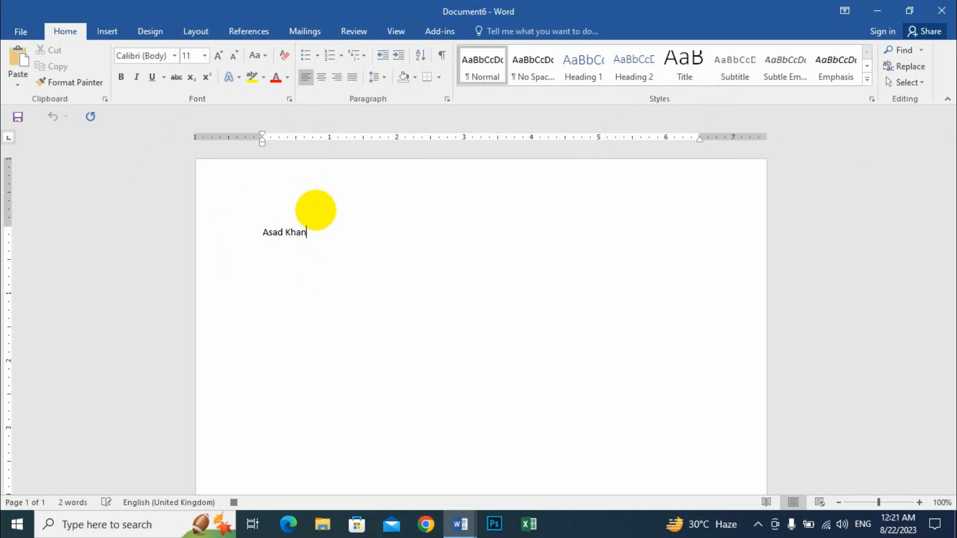
key("Return")
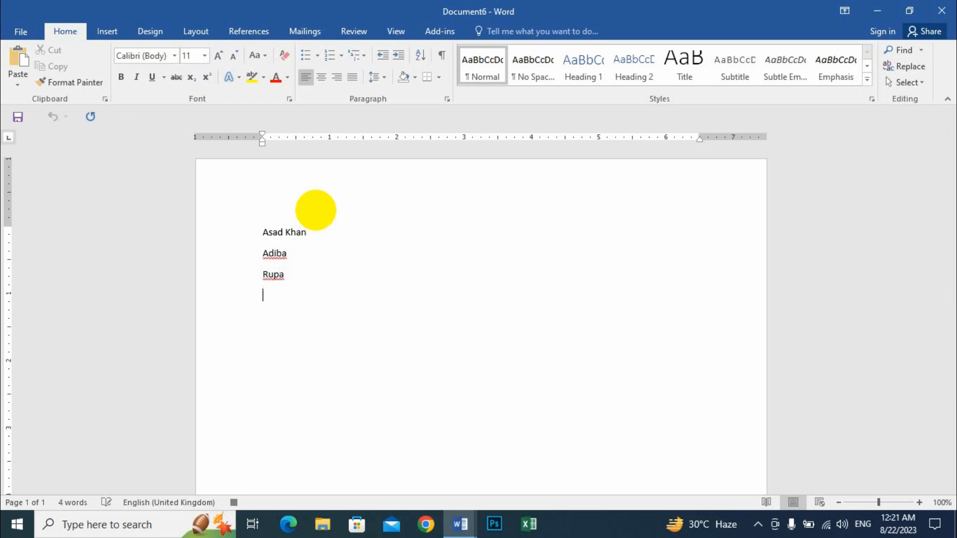
key("Return")
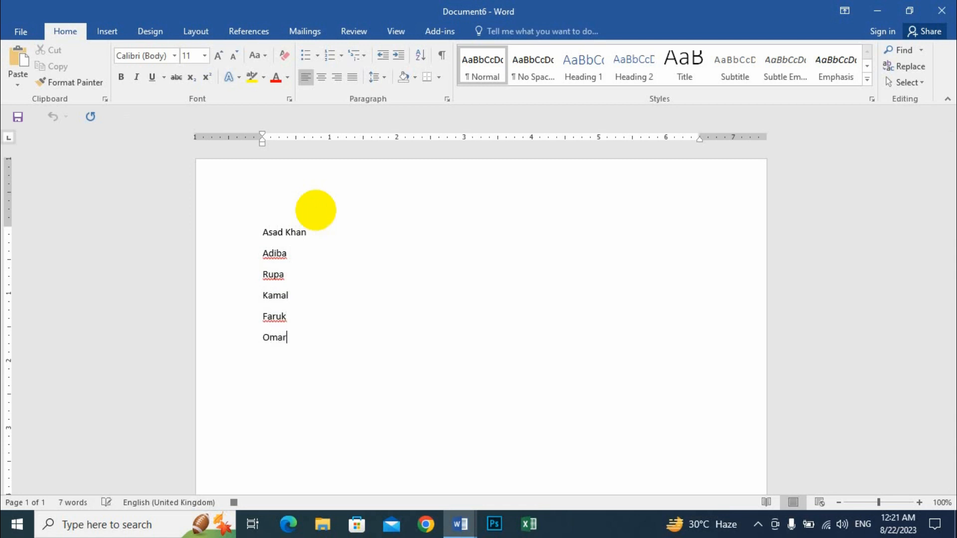
key("Return")
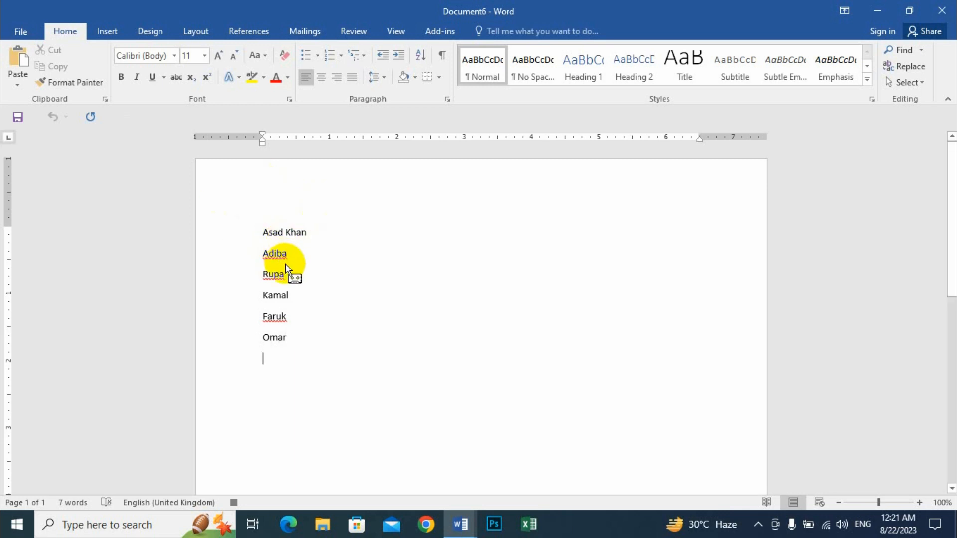
triple_click(275, 233)
Step: Select all the names and make them bold at size 16
left_click(271, 239)
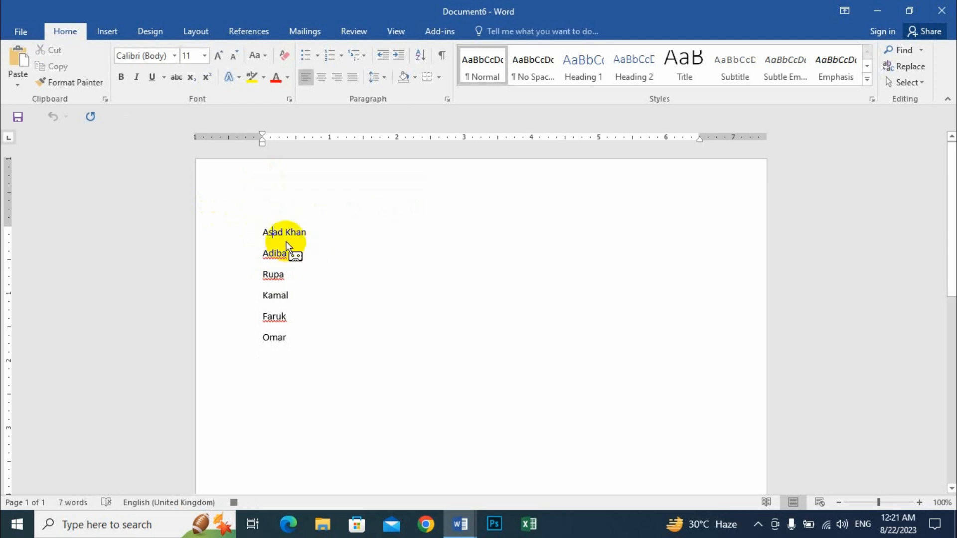
key("ctrl+a")
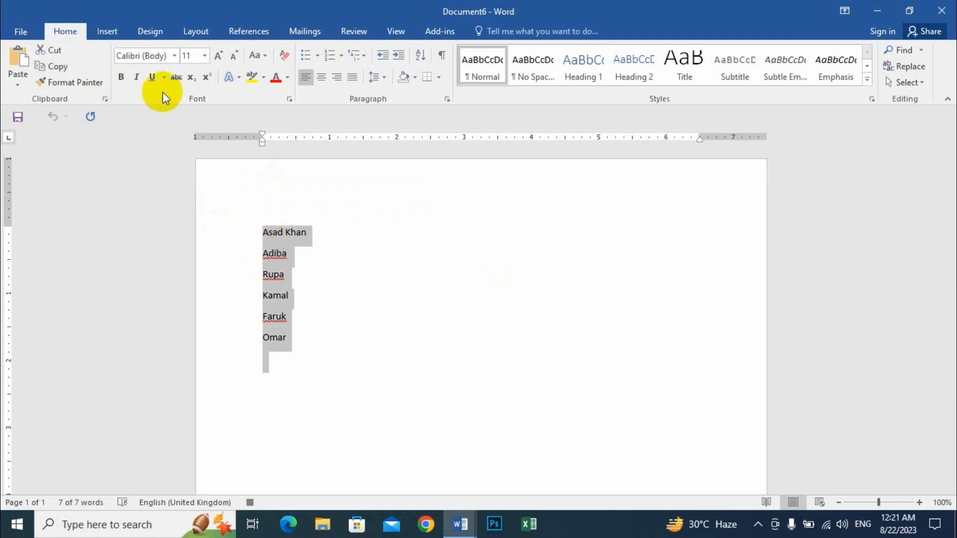
left_click(218, 54)
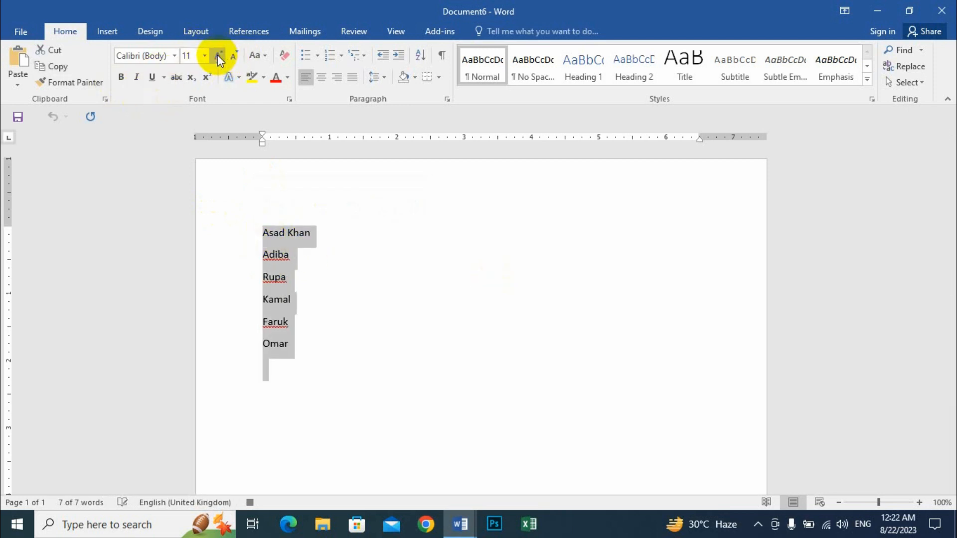
left_click(218, 55)
left_click(217, 54)
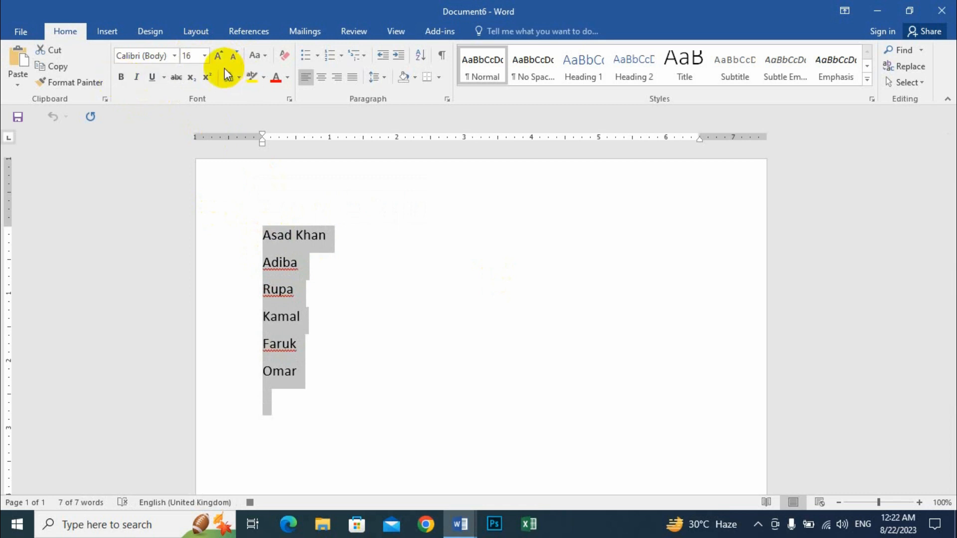
left_click(121, 77)
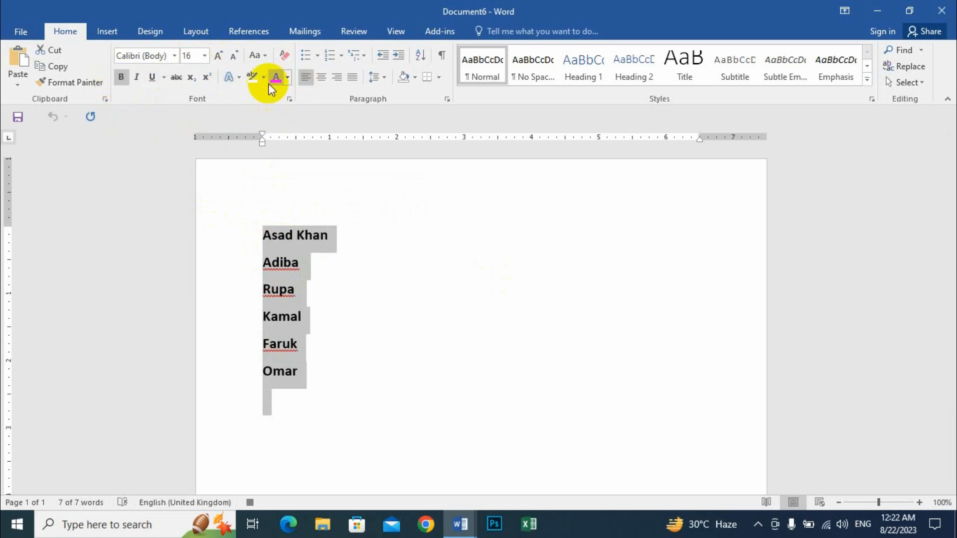
Step: Number the names as a 1. 2. 3. list
left_click(318, 56)
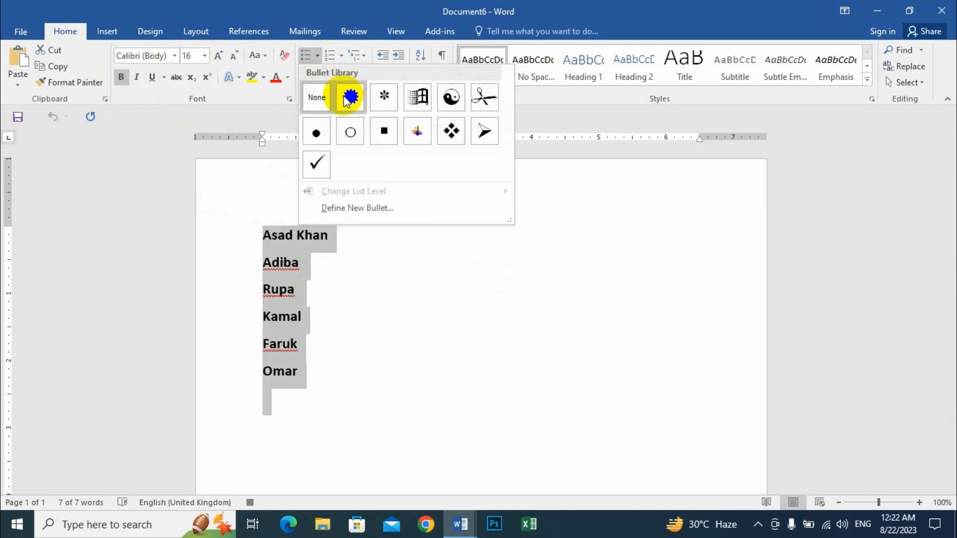
left_click(291, 286)
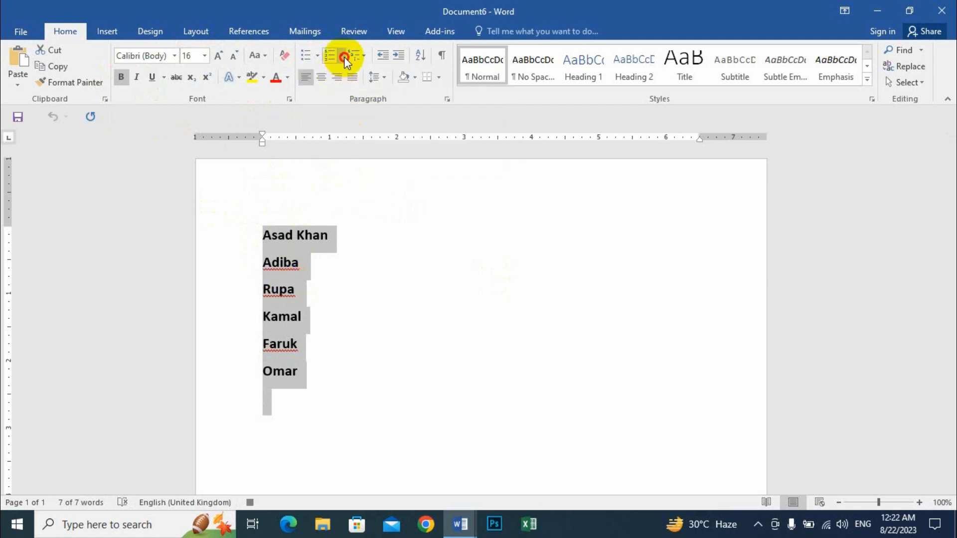
left_click(344, 58)
left_click(338, 171)
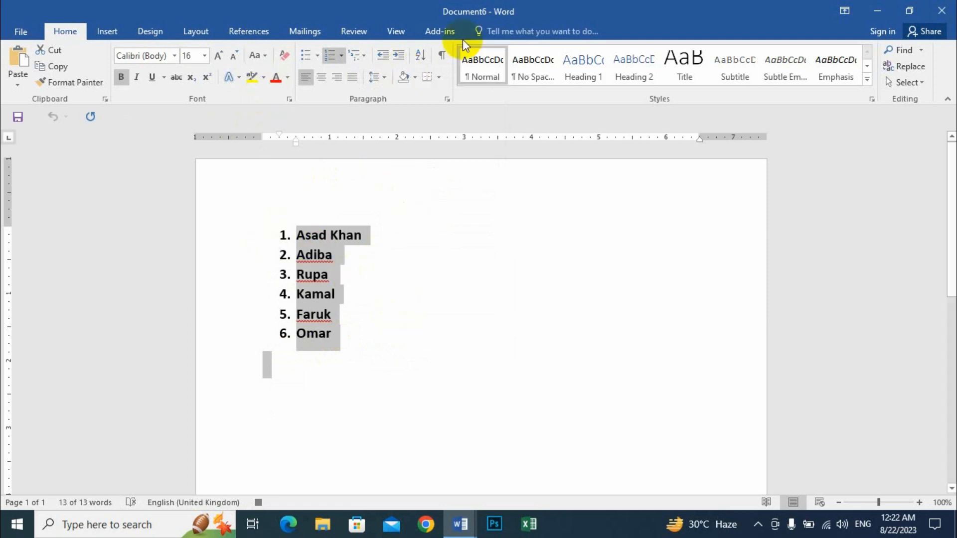
Step: Stop recording Macro1, delete the list and start a new blank document
left_click(397, 35)
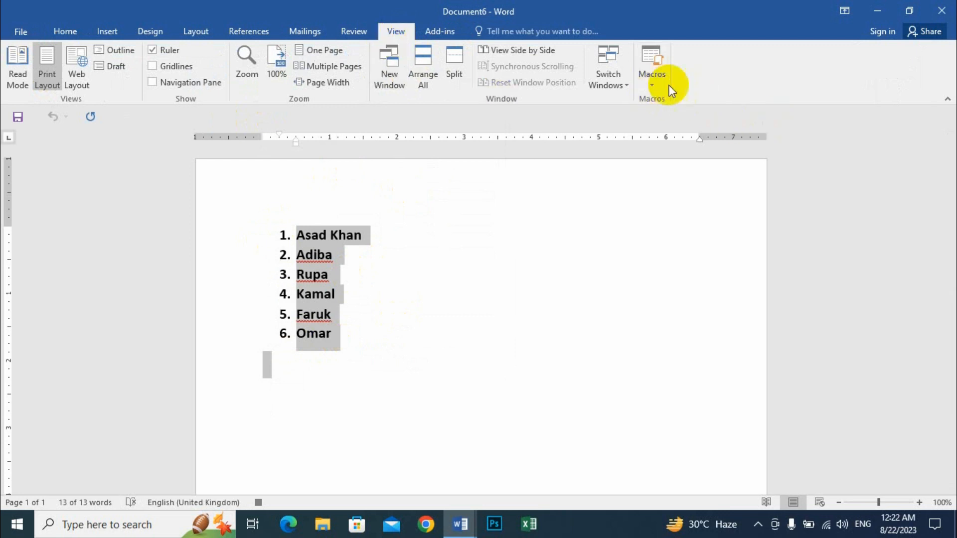
left_click(656, 88)
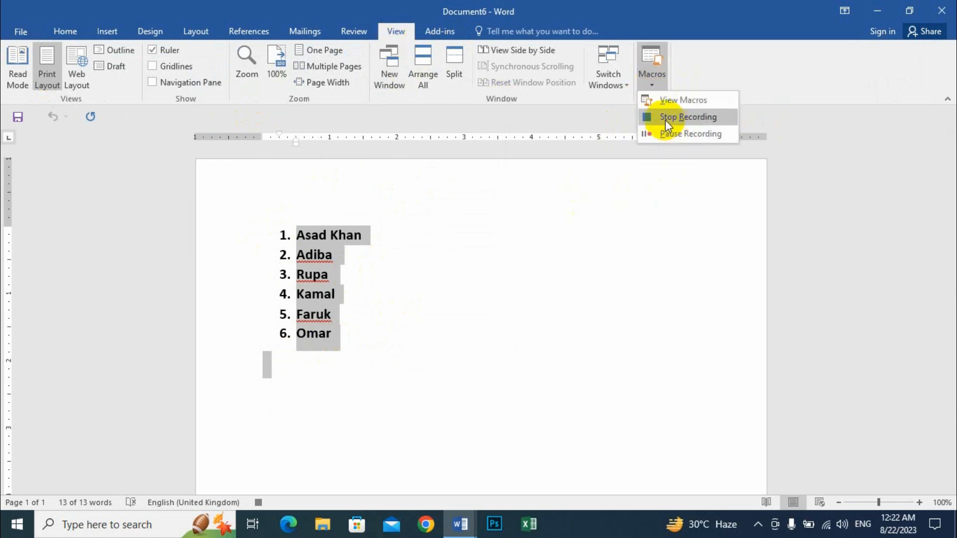
left_click(694, 118)
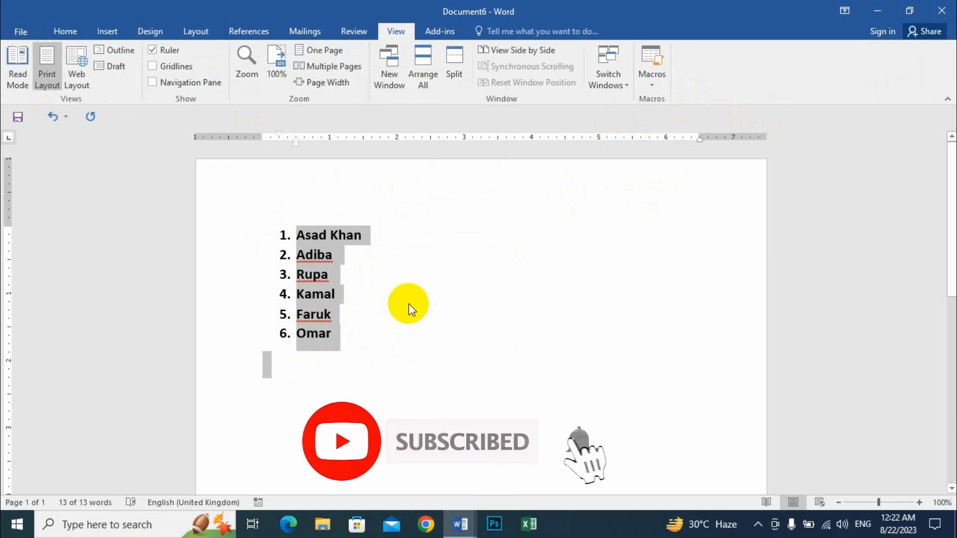
key("Delete")
key("ctrl+n")
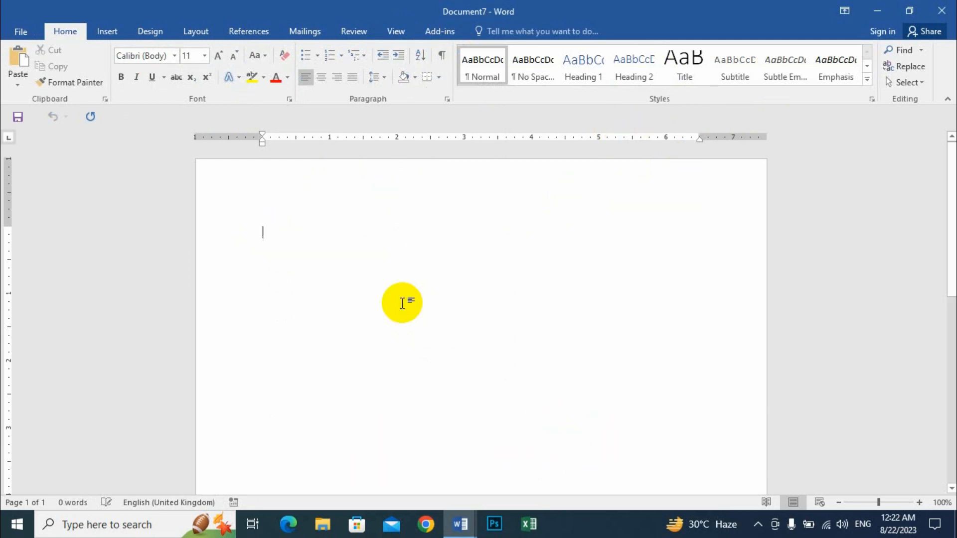
Step: Run Macro1 from View Macros to insert the bold numbered name list, then select it
left_click(394, 33)
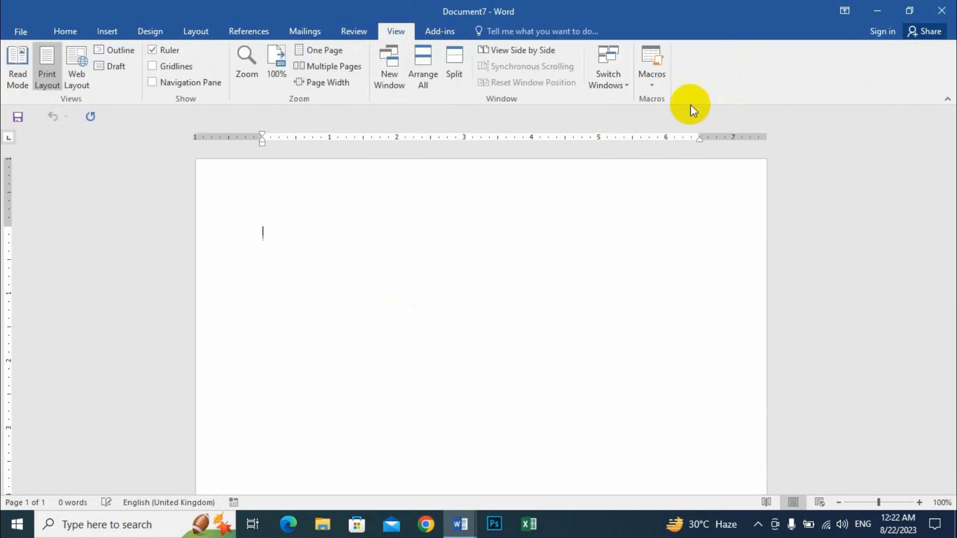
left_click(656, 82)
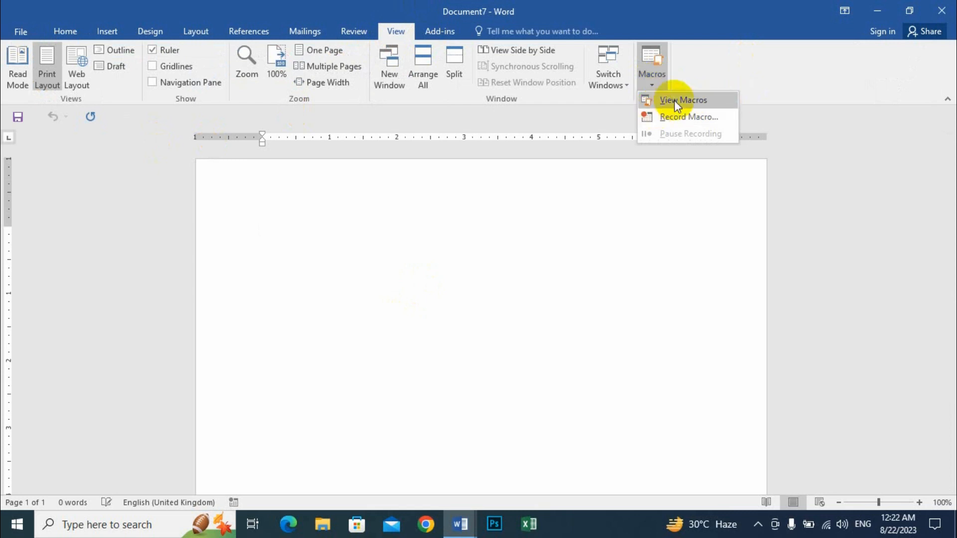
left_click(708, 100)
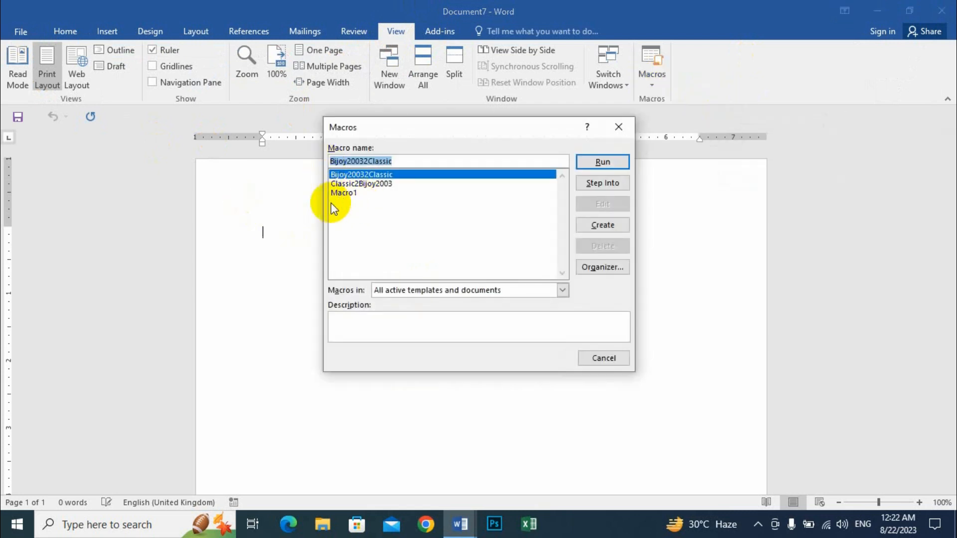
left_click(345, 193)
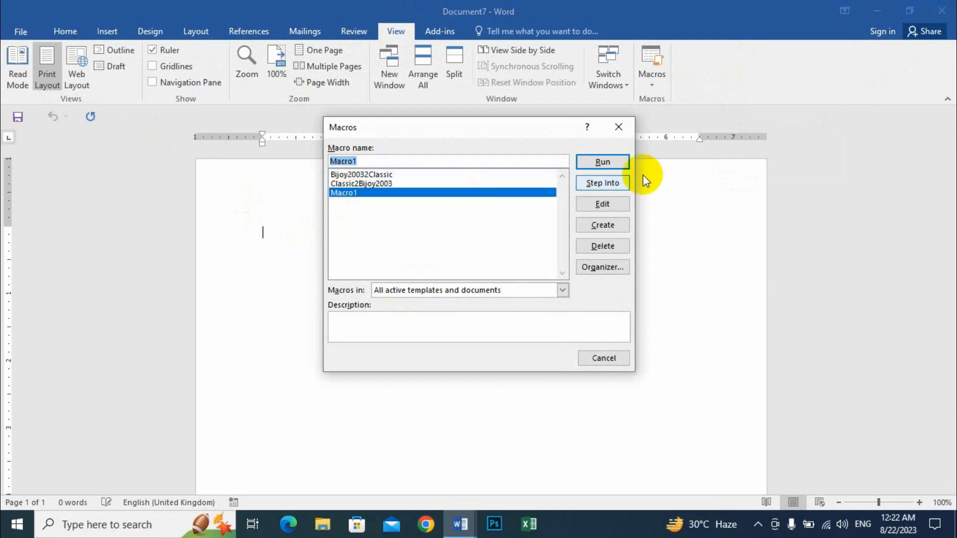
left_click(602, 164)
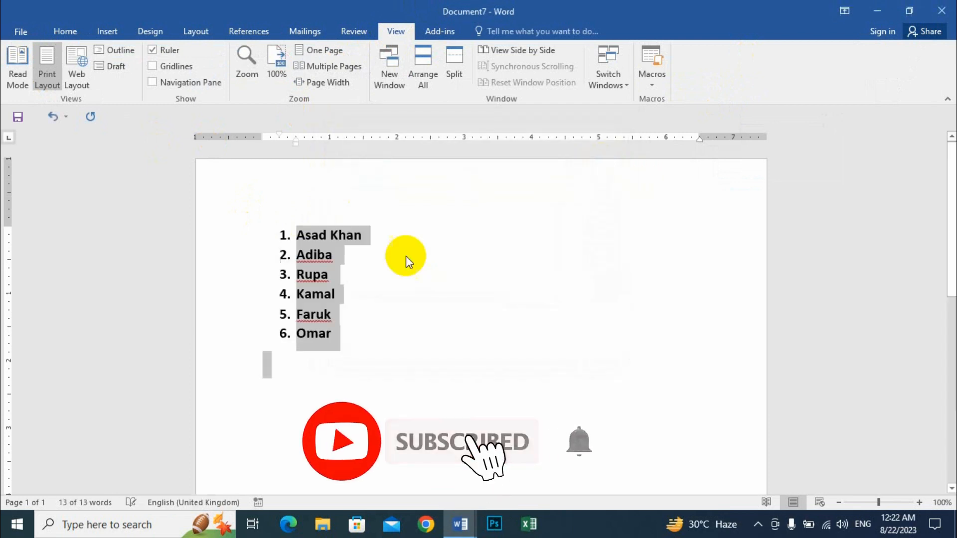
left_click_drag(348, 348, 214, 217)
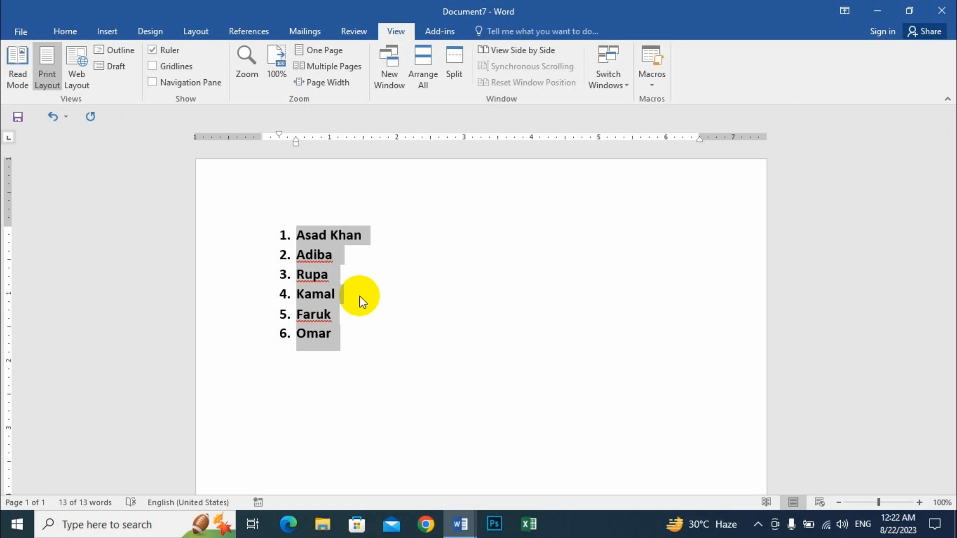
Step: Delete the inserted list, type 'The', and switch the font to SutonnyMJ
key("Delete")
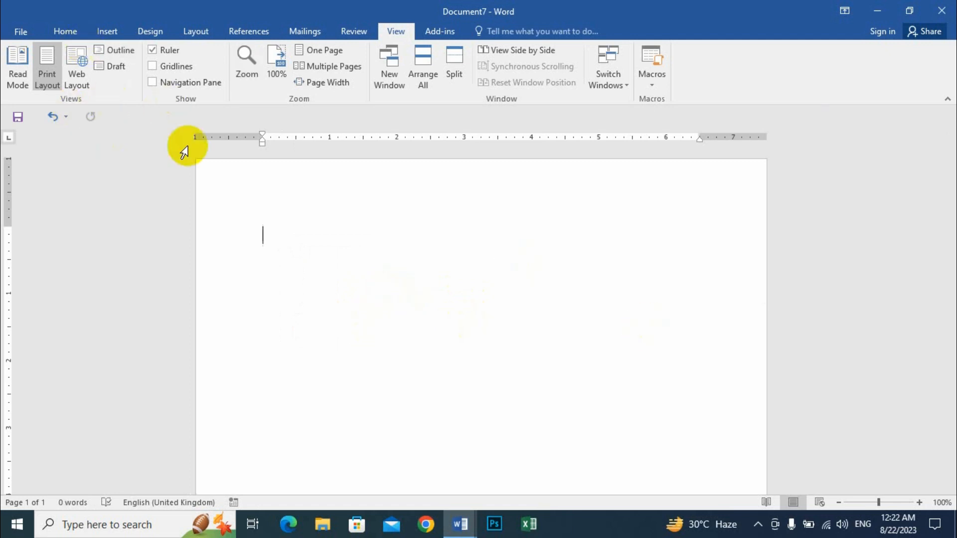
left_click(63, 32)
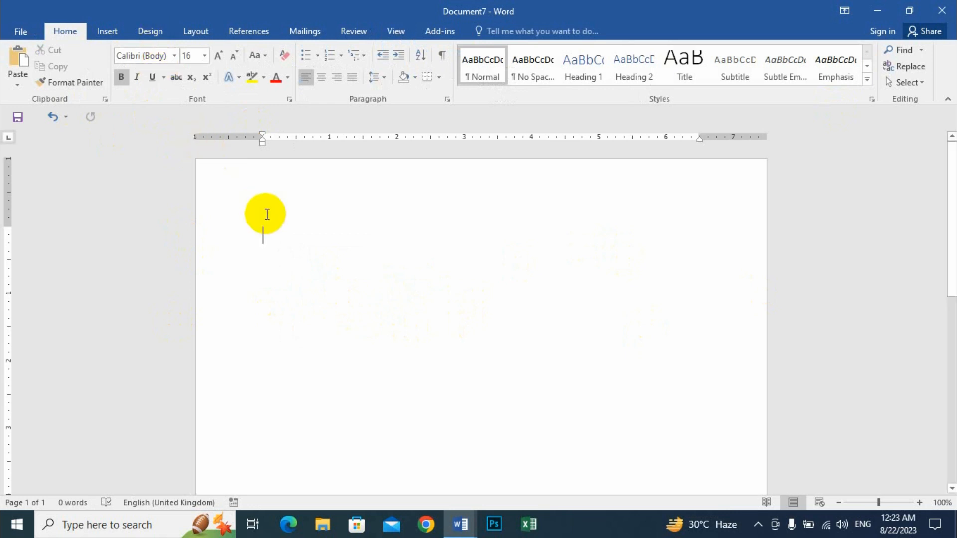
type("The")
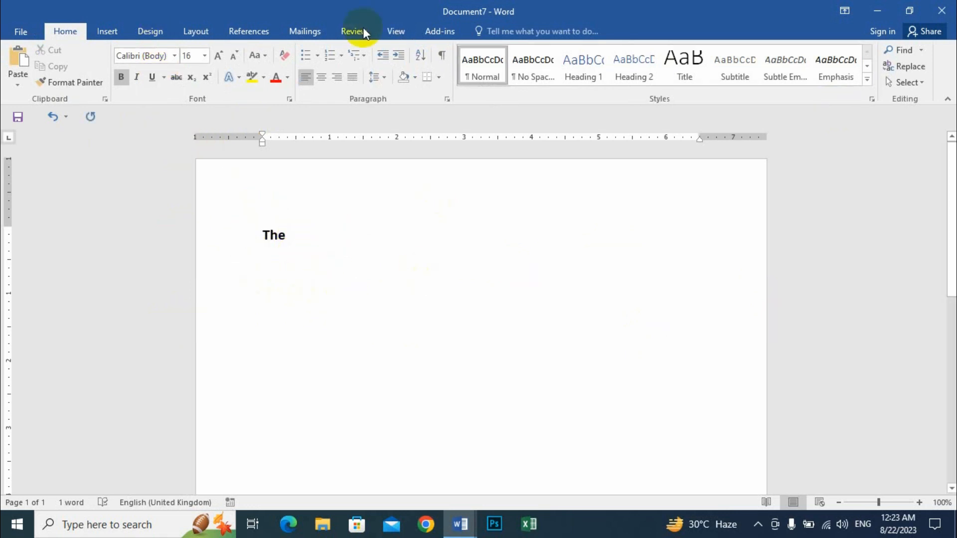
left_click(175, 56)
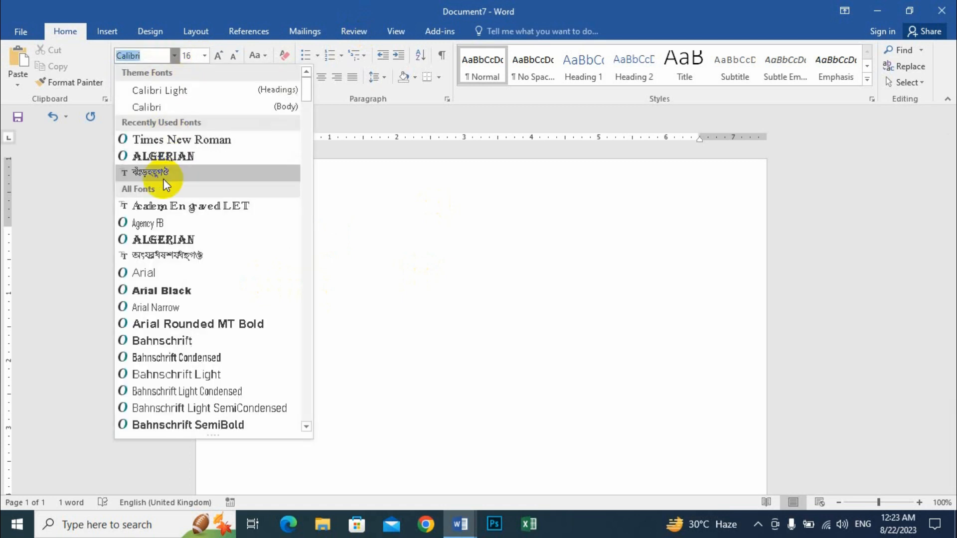
left_click(160, 174)
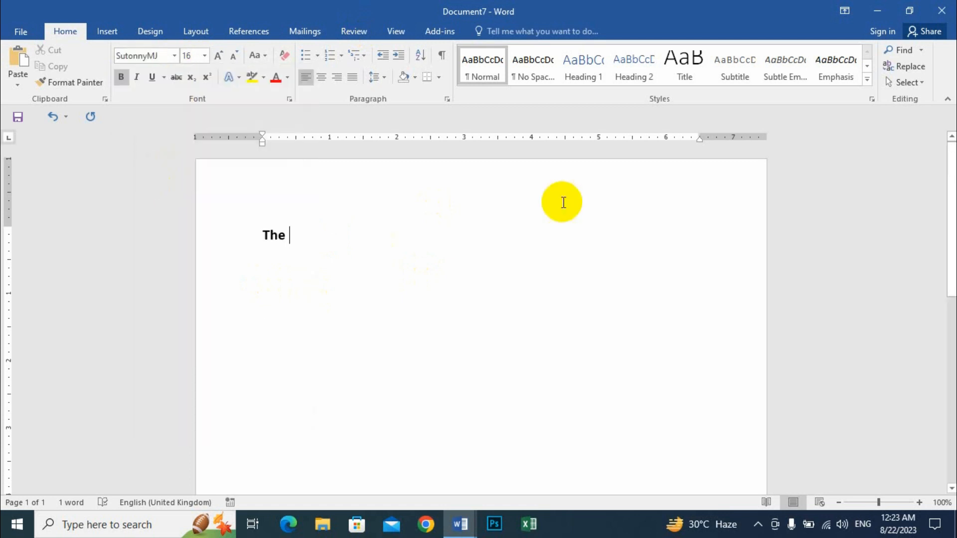
Step: Type the Bangla word 'আমার', switch back to Calibri, then delete the test line
type("আমারে")
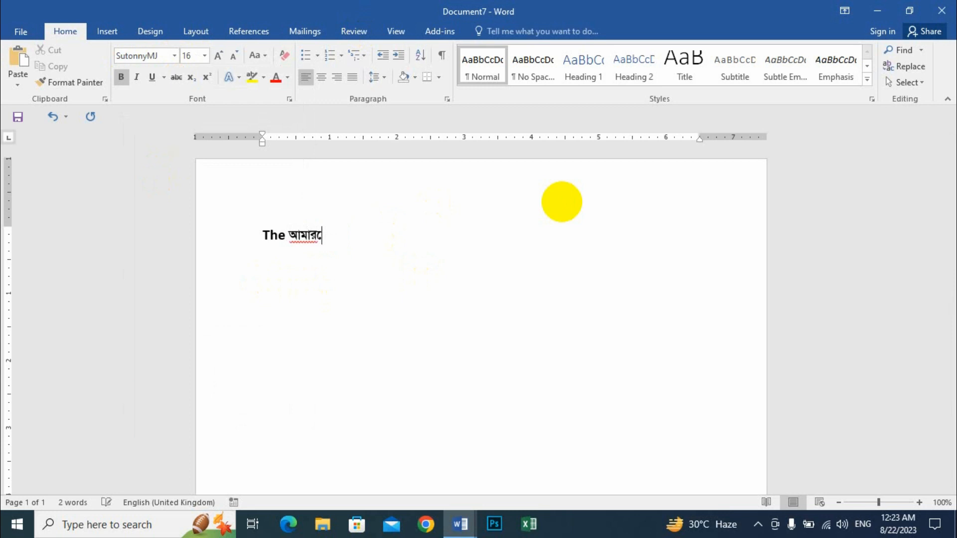
key("BackSpace")
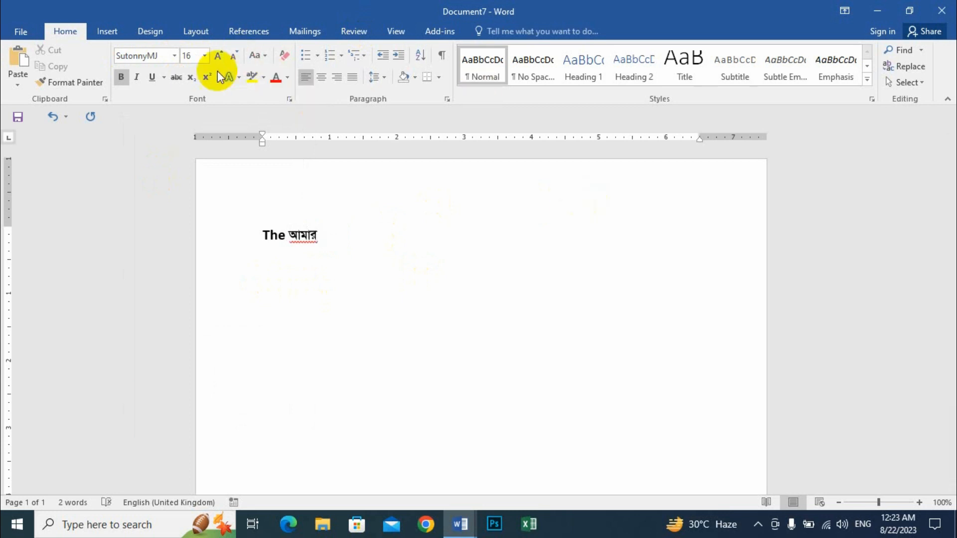
left_click(177, 58)
left_click(149, 109)
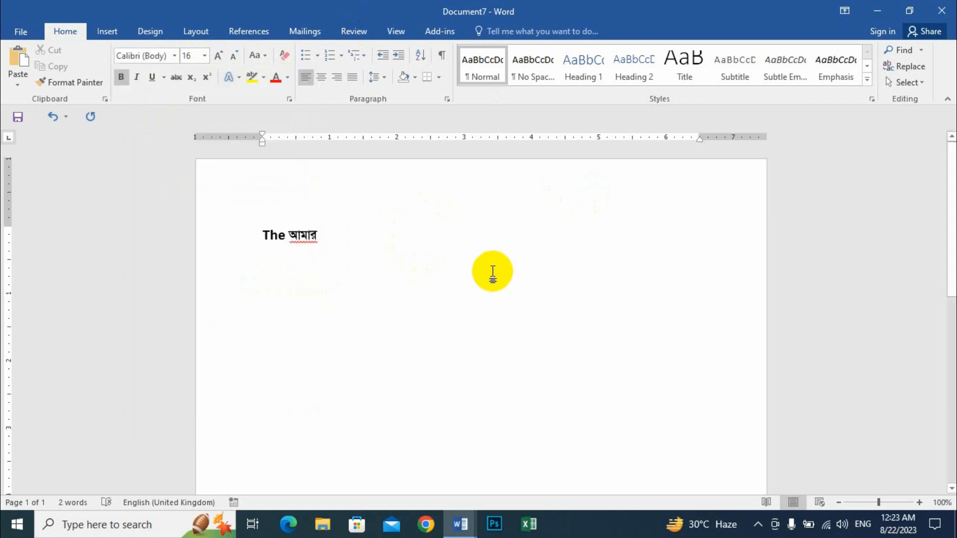
left_click(250, 233)
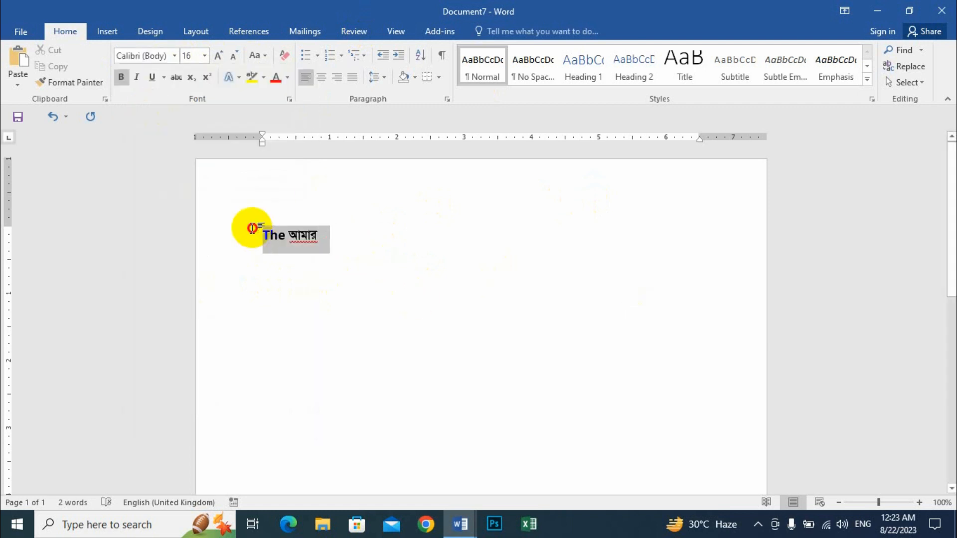
key("Delete")
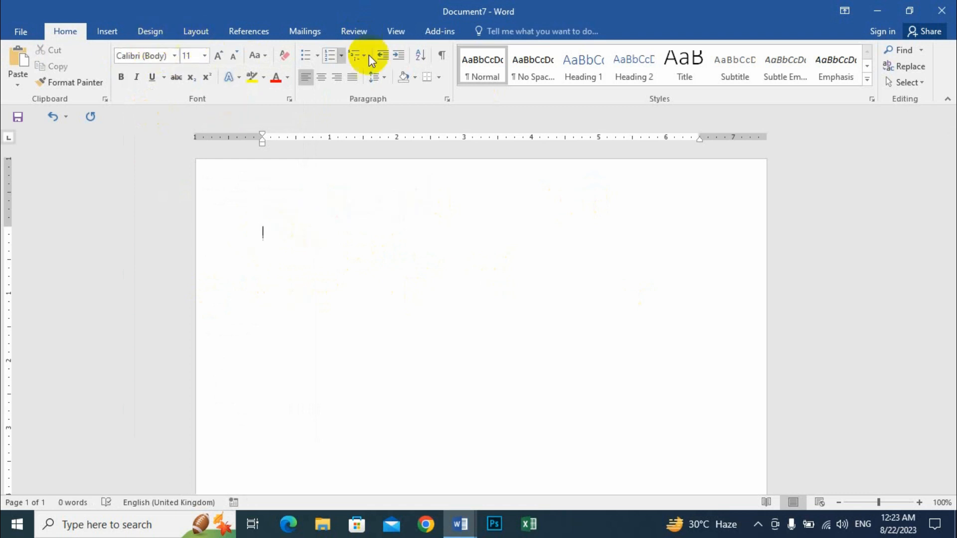
left_click(397, 32)
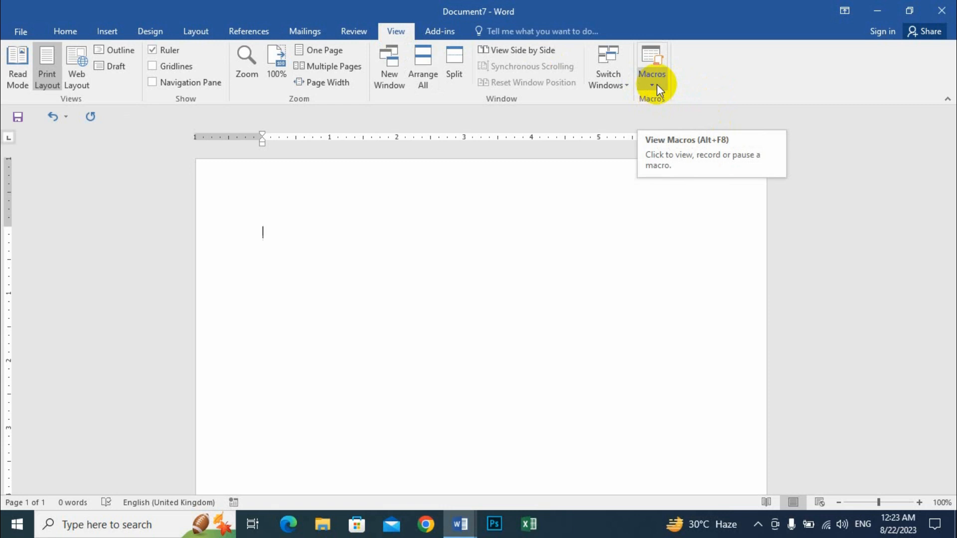
Step: Check the system tray and the Font list, leaving Calibri (Body) 11 unchanged
left_click(760, 528)
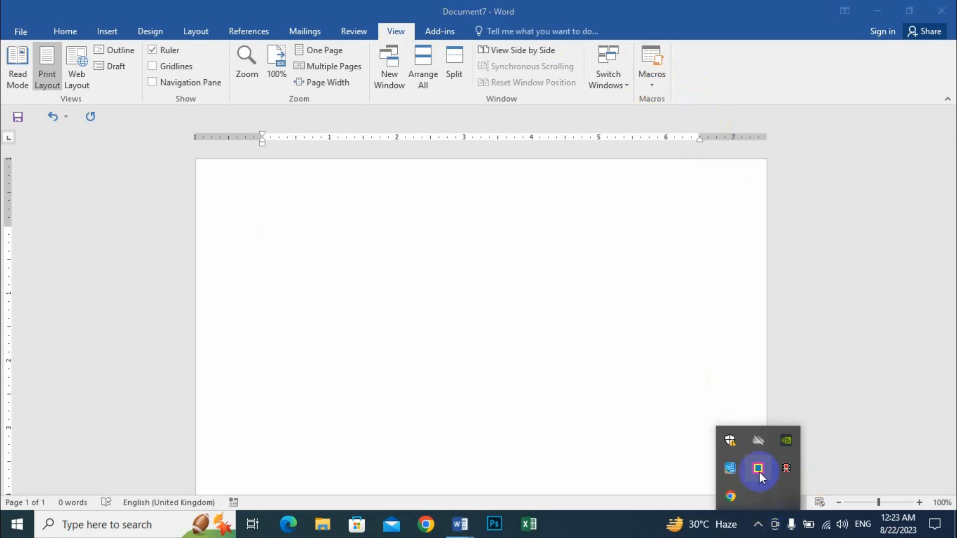
left_click(596, 306)
left_click(62, 33)
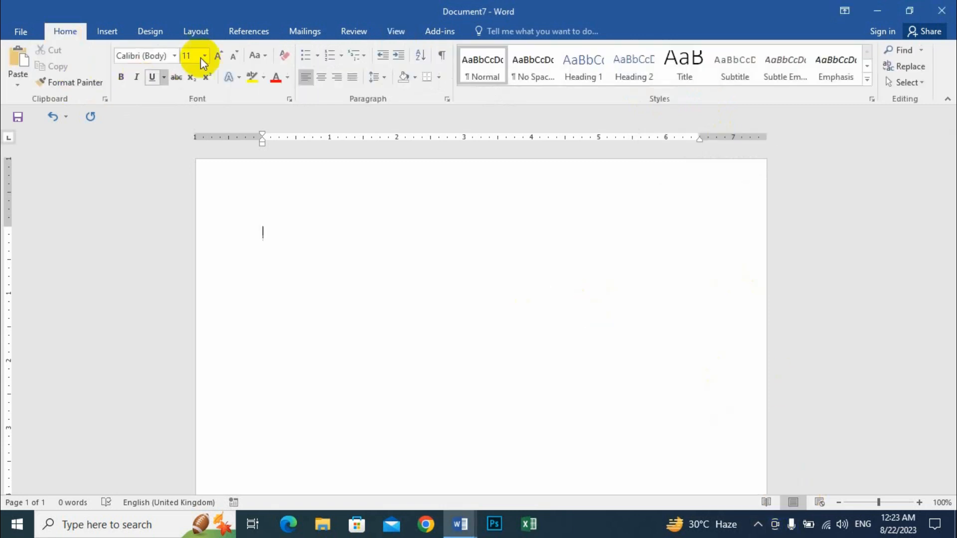
left_click(173, 55)
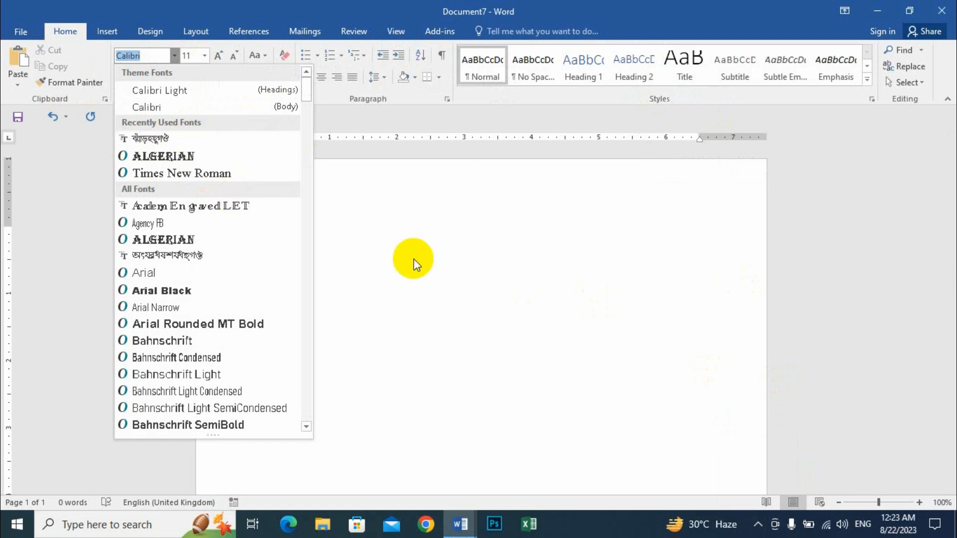
left_click(417, 254)
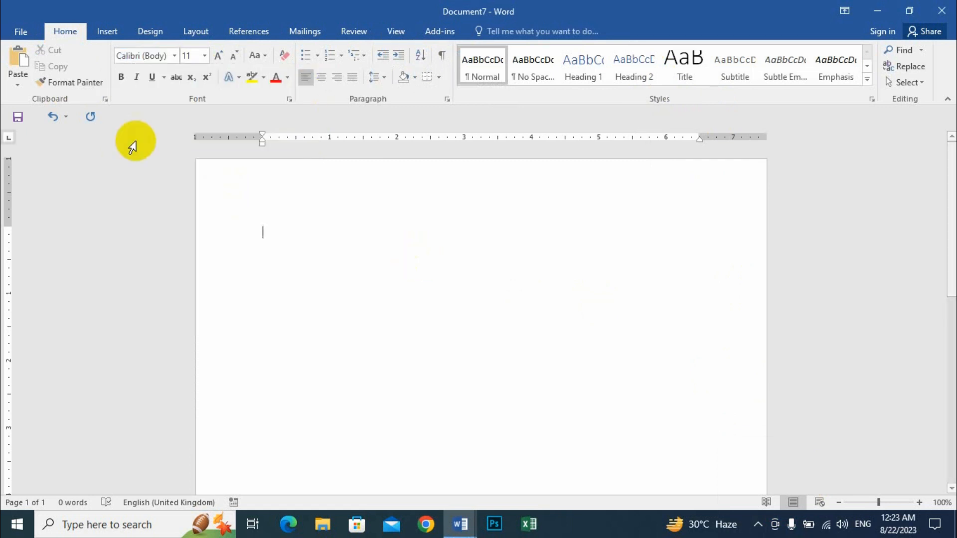
left_click(404, 36)
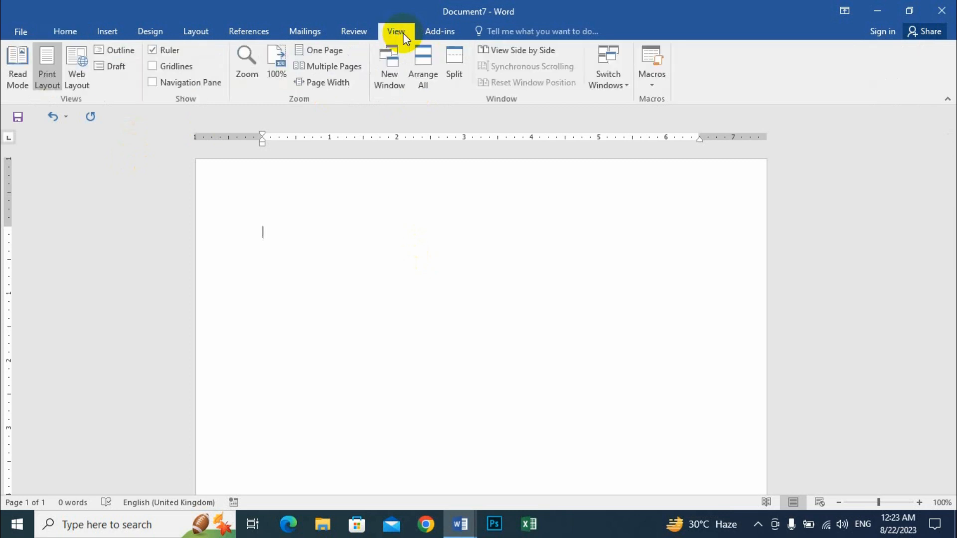
Step: Start recording Macro2 and assign it the keyboard shortcut Ctrl+1
left_click(657, 81)
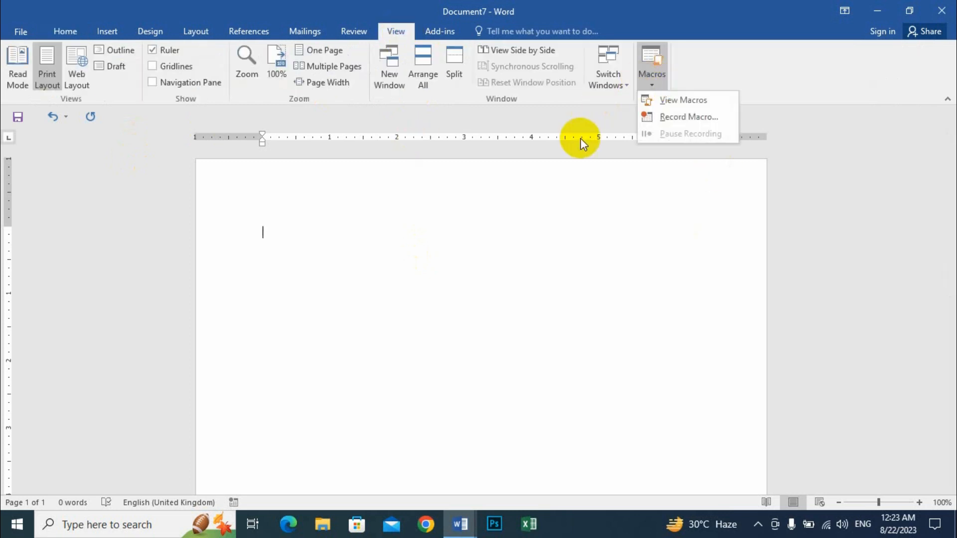
left_click(693, 119)
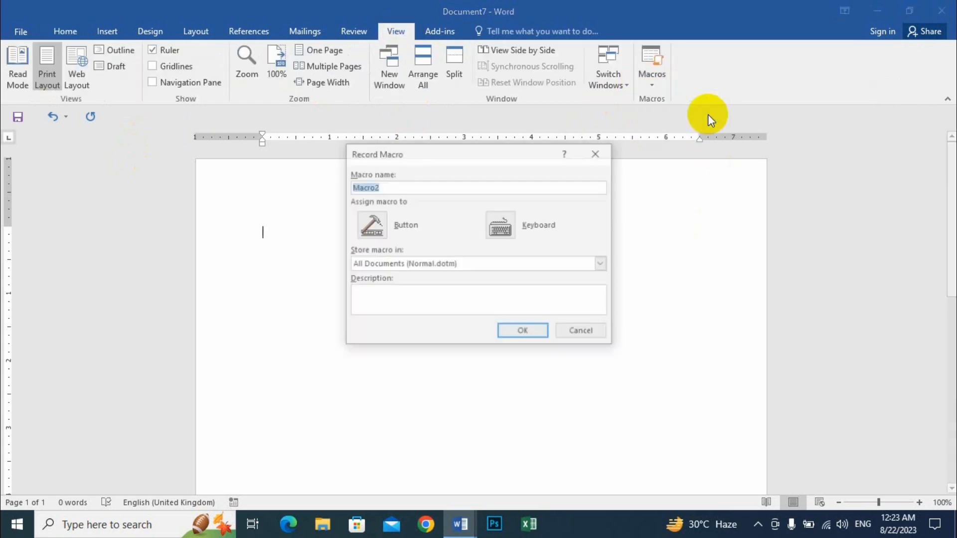
left_click(502, 231)
left_click_drag(318, 71, 411, 70)
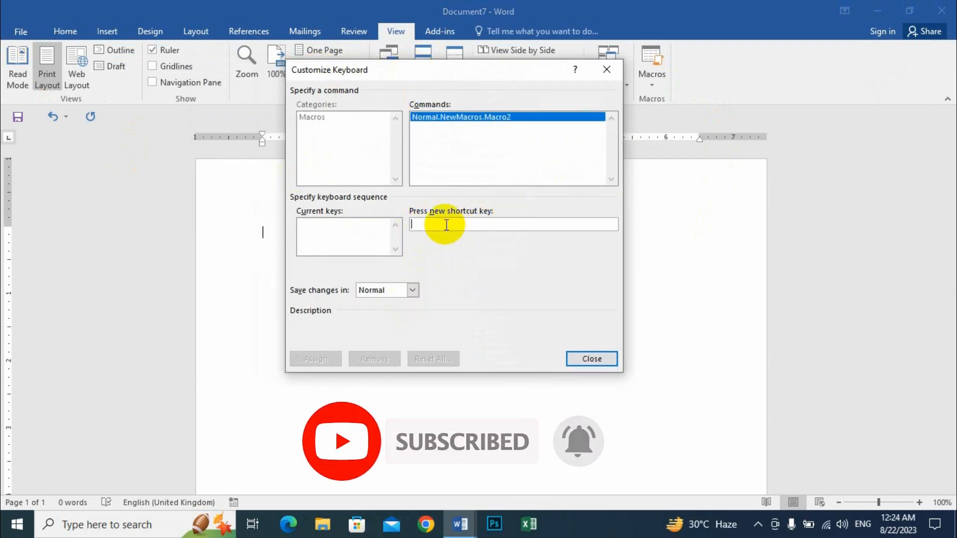
key("ctrl+1")
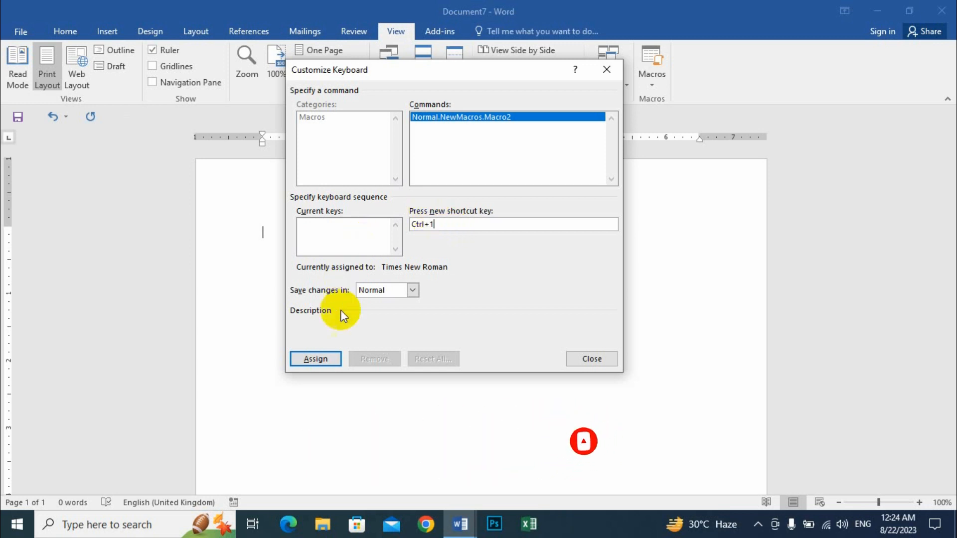
left_click(324, 360)
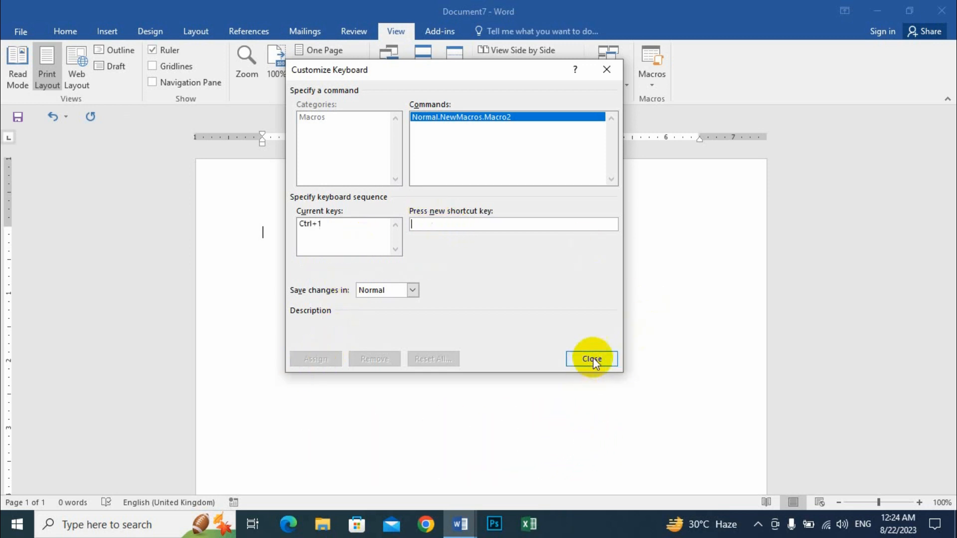
left_click(592, 359)
left_click(59, 29)
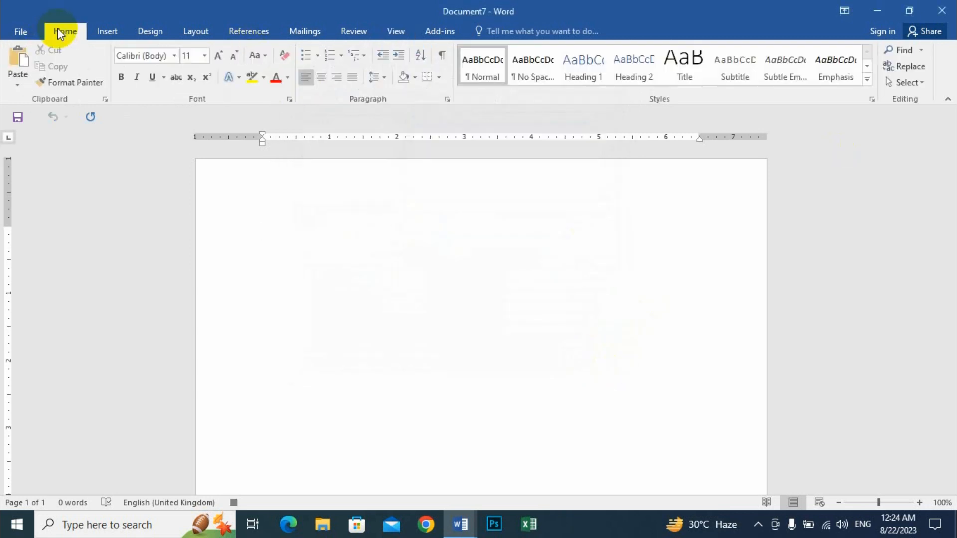
Step: Set the font to Times New Roman at size 14 while Macro2 records
left_click(174, 56)
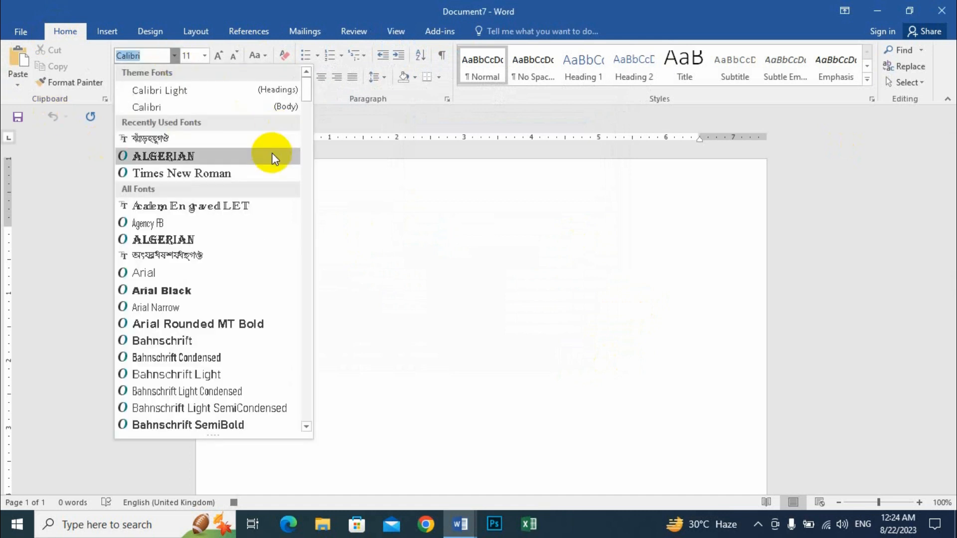
left_click(192, 172)
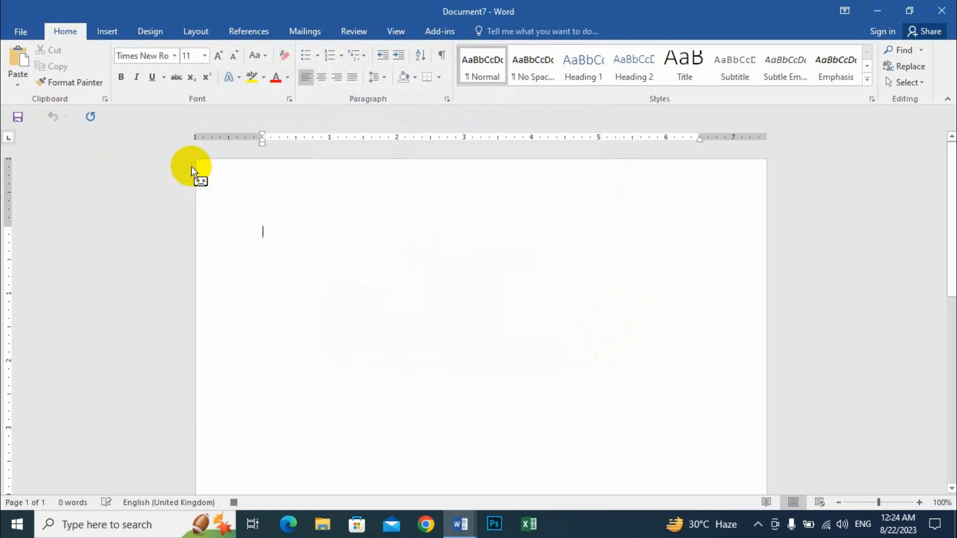
left_click(204, 55)
left_click(187, 139)
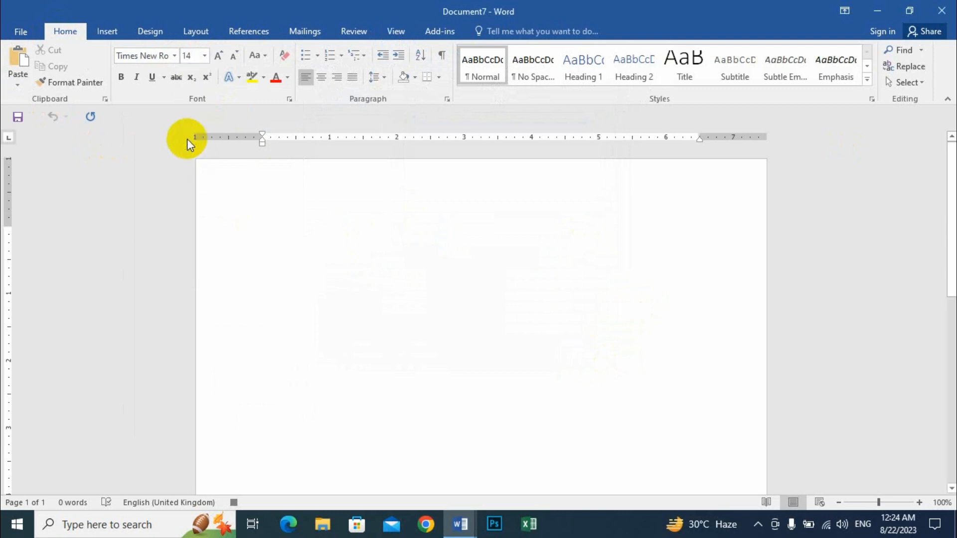
Step: Stop recording Macro2 from View > Macros
left_click(398, 31)
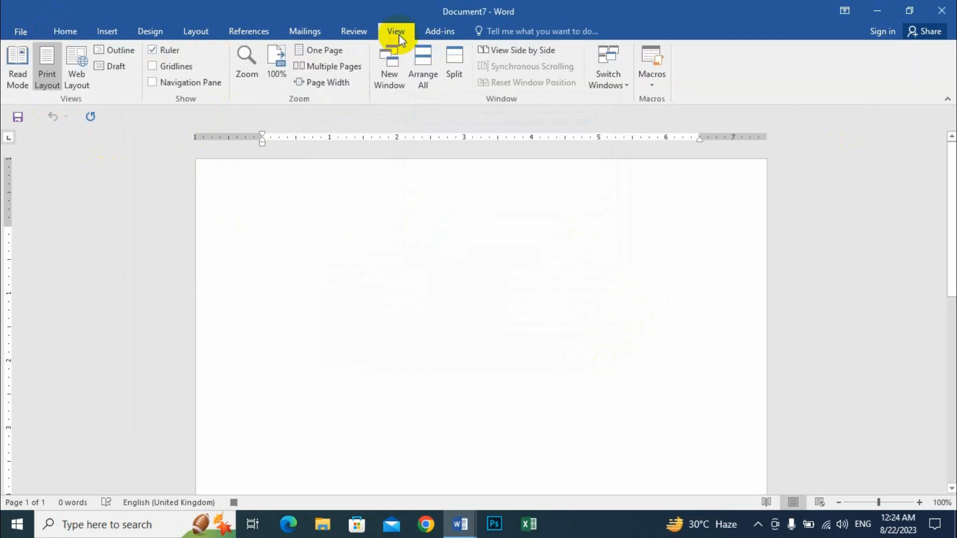
left_click(652, 78)
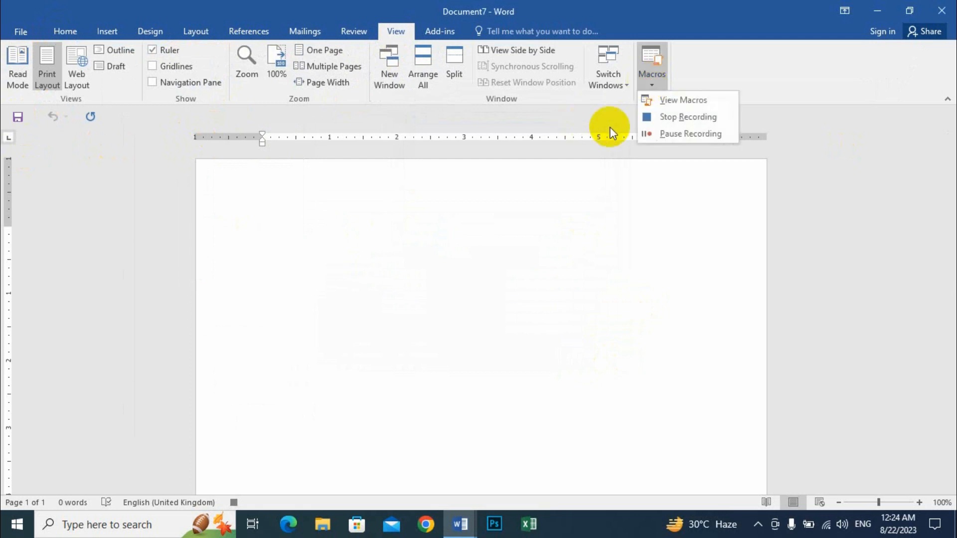
left_click(690, 117)
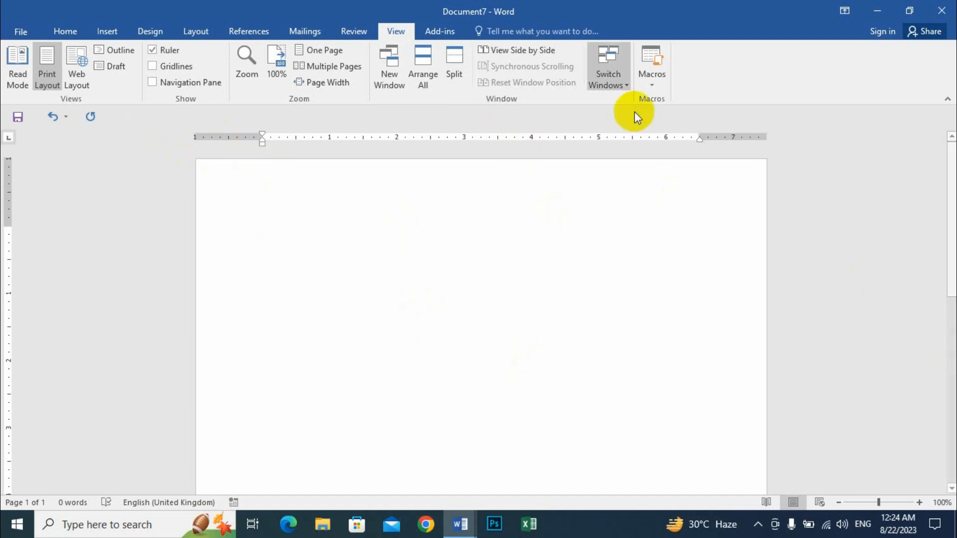
Step: Start recording Macro3 with the keyboard shortcut Ctrl+2 assigned
left_click(655, 87)
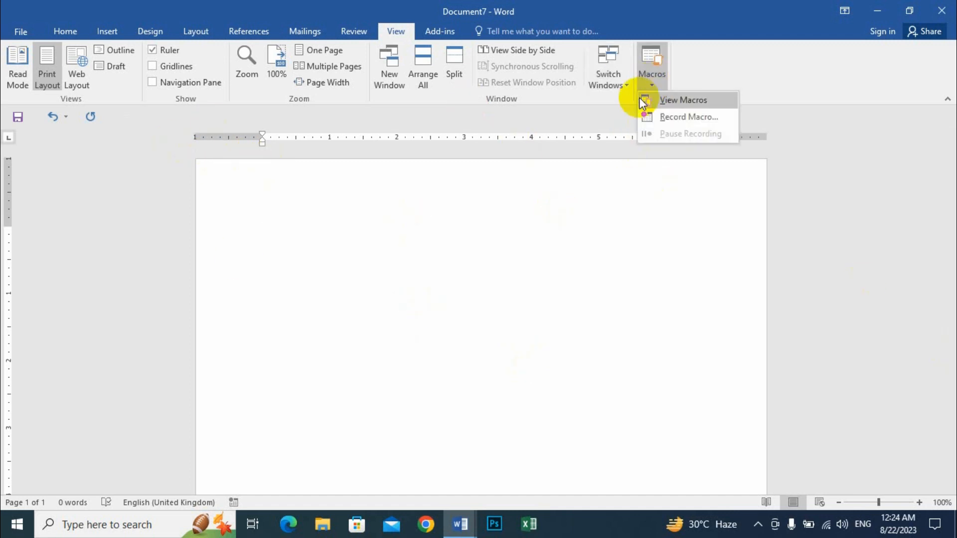
left_click(708, 115)
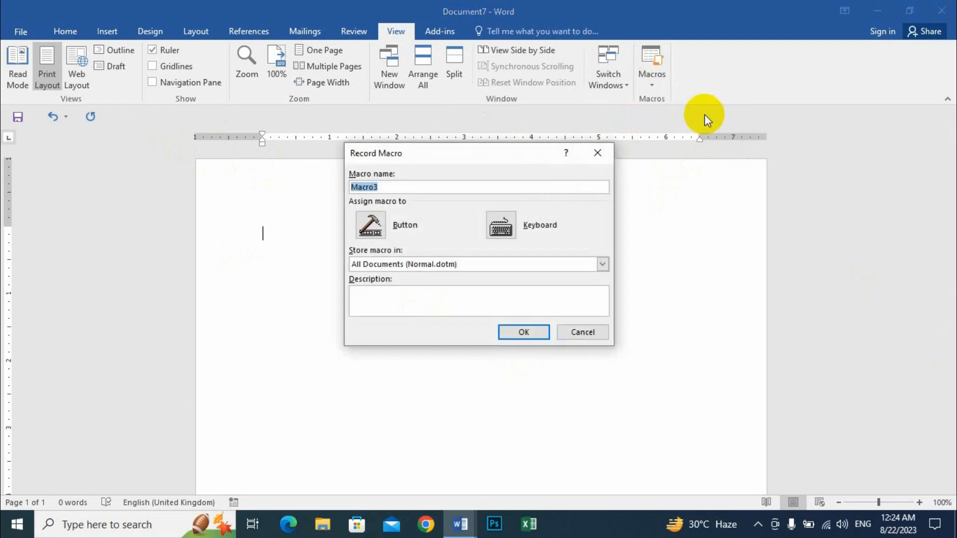
left_click(505, 226)
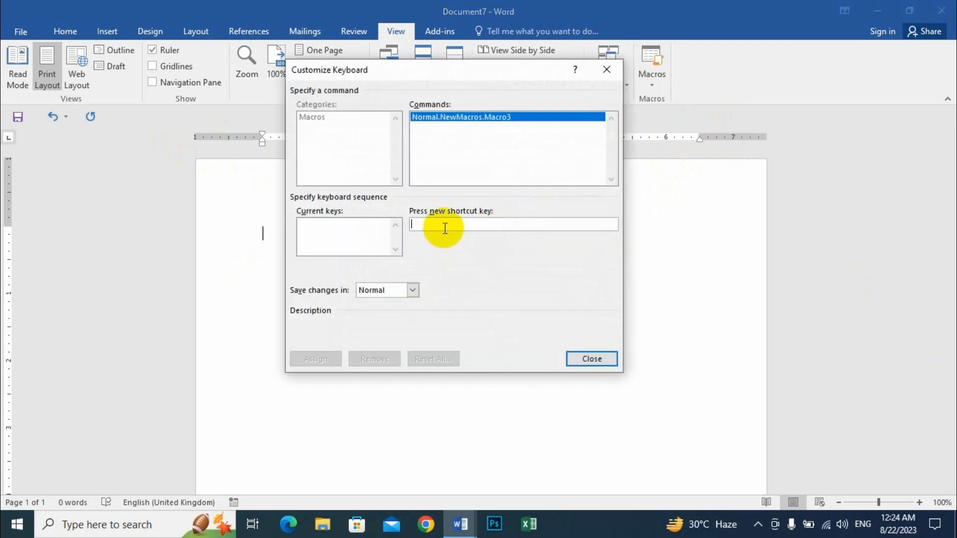
key("ctrl+2")
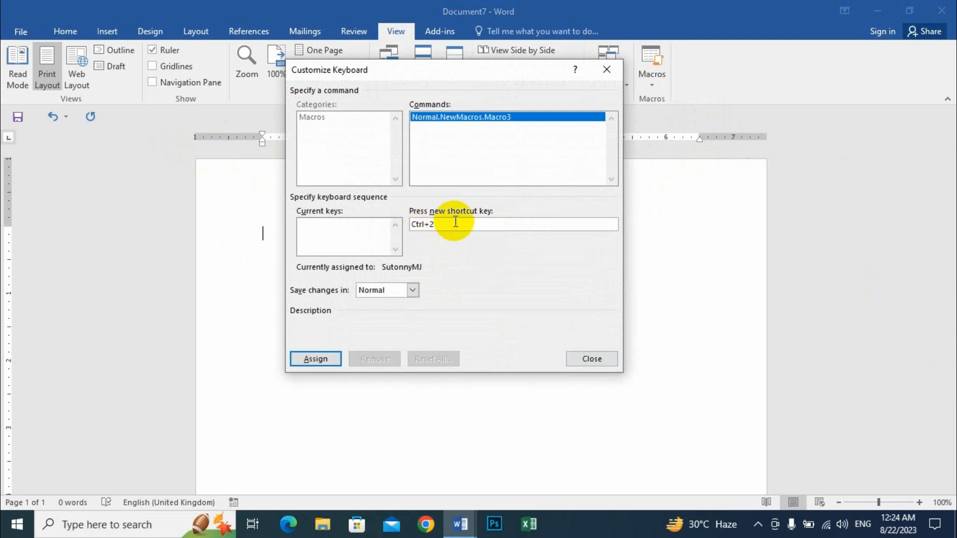
left_click(315, 359)
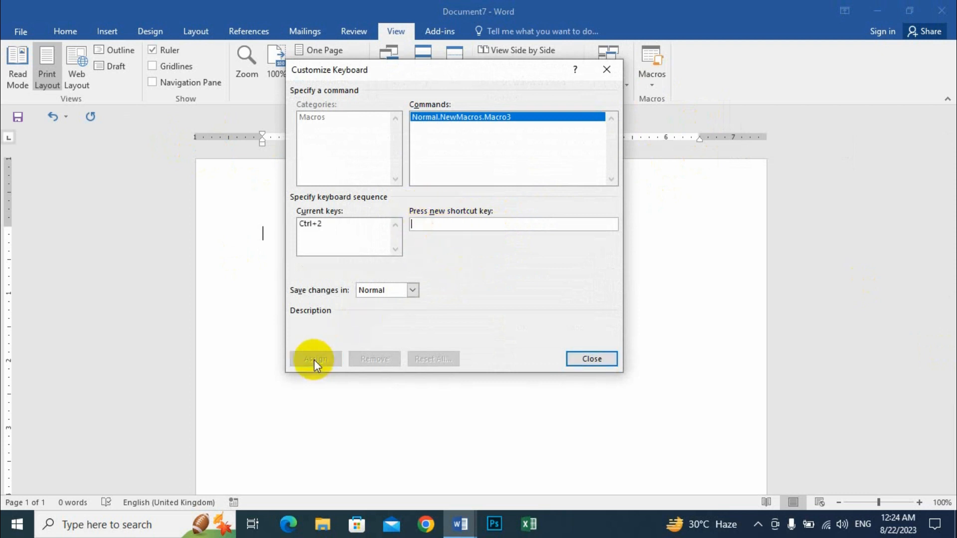
left_click(597, 360)
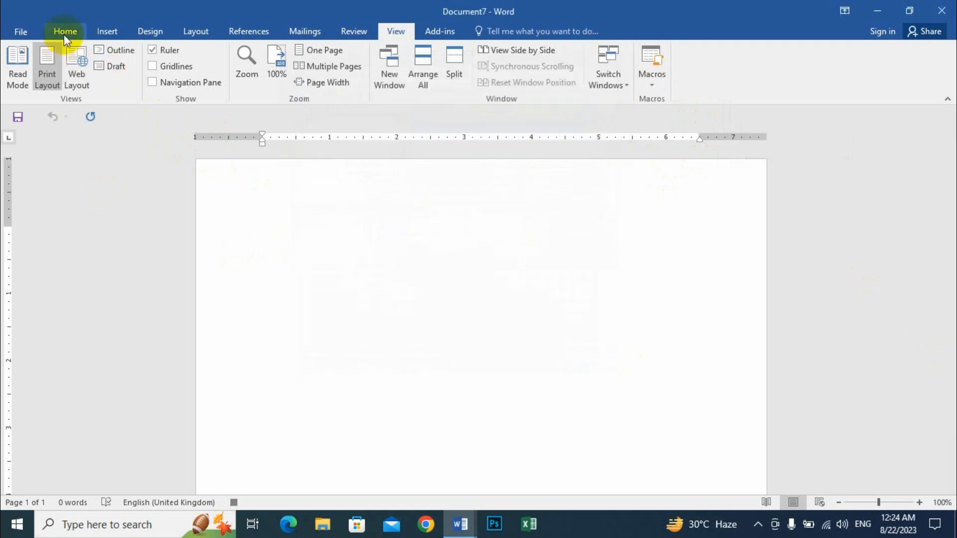
Step: Switch the font to SutonnyMJ on the Home tab
left_click(64, 31)
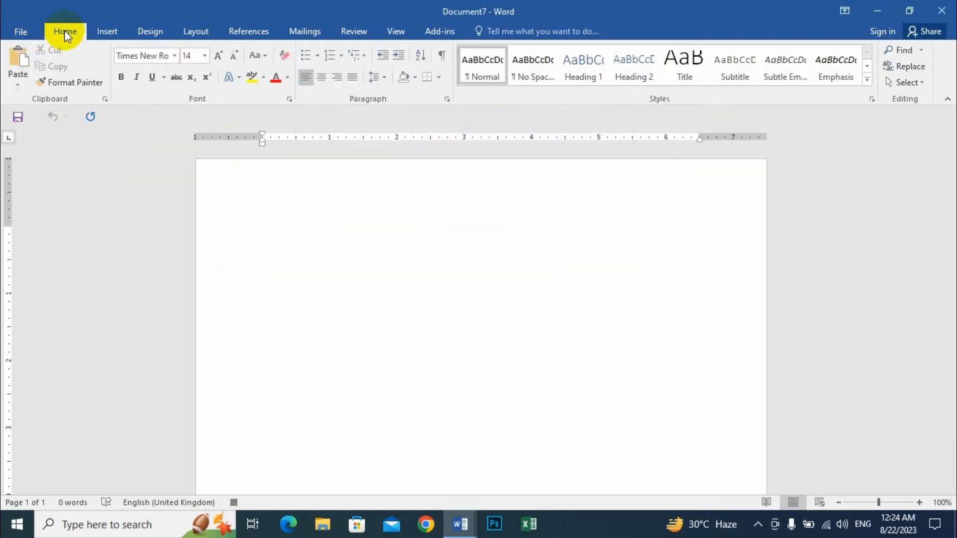
left_click(175, 56)
left_click(156, 174)
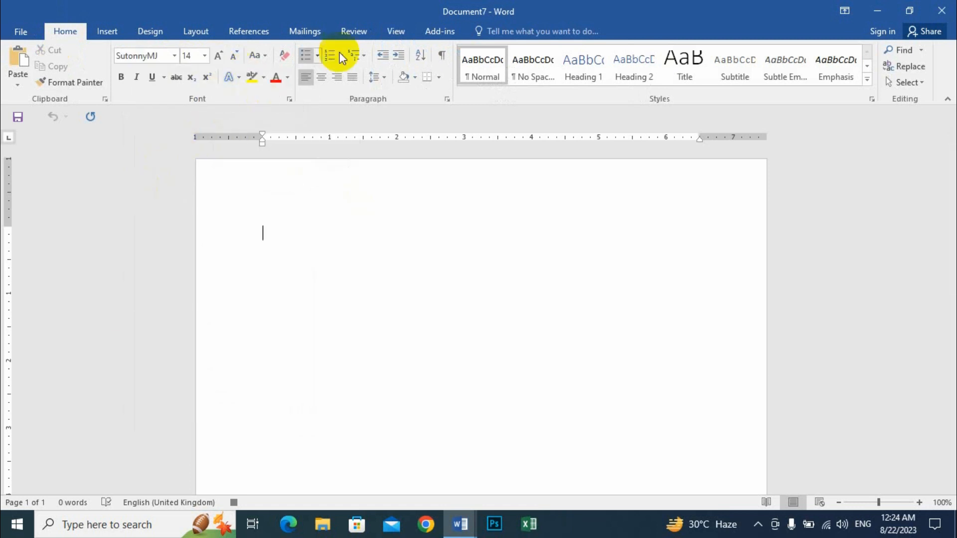
Step: Stop recording Macro3 and return to the Home tab
left_click(397, 32)
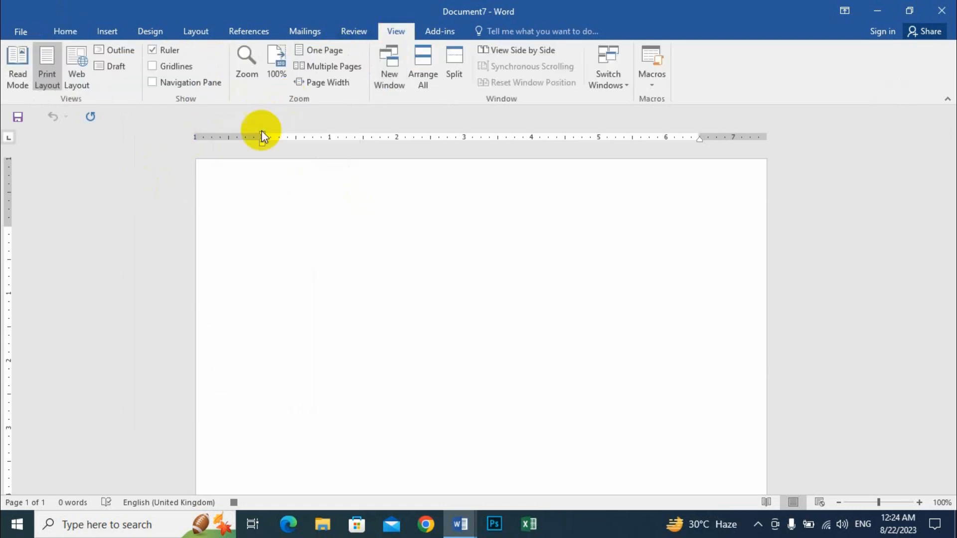
left_click(669, 84)
left_click(667, 116)
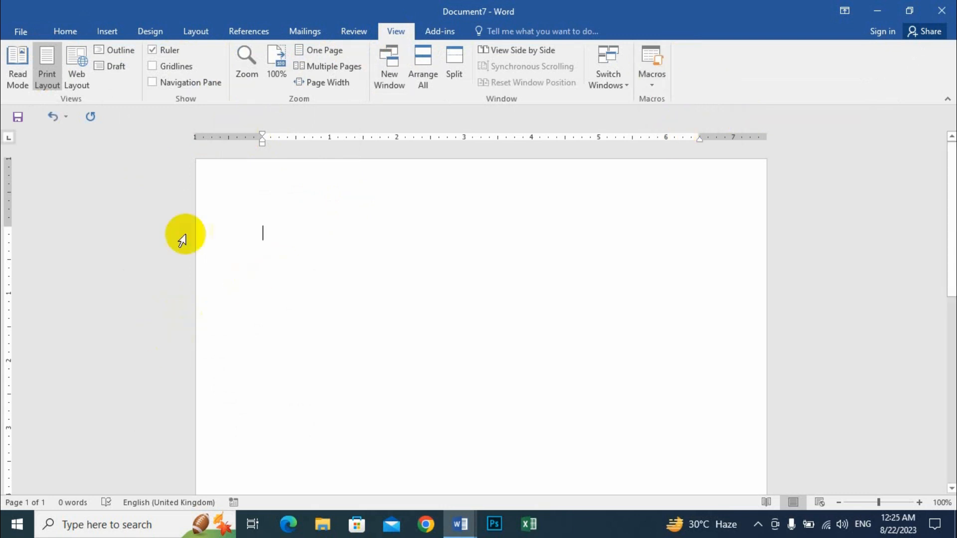
left_click(62, 32)
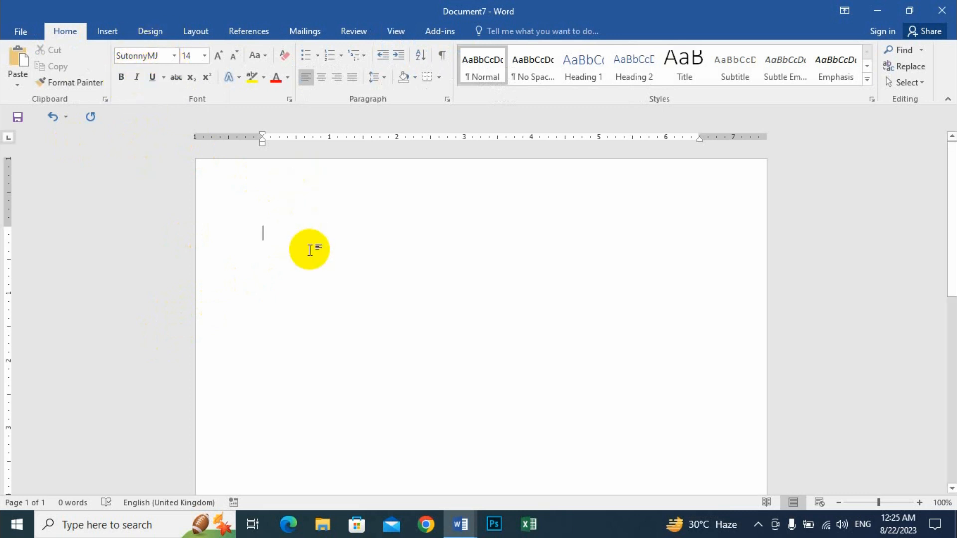
Step: Type 'The', 'আমার নাম আসাদ', 'Quick' and 'আমার', switching fonts with Ctrl+Alt+B between languages
key("ctrl+alt+b")
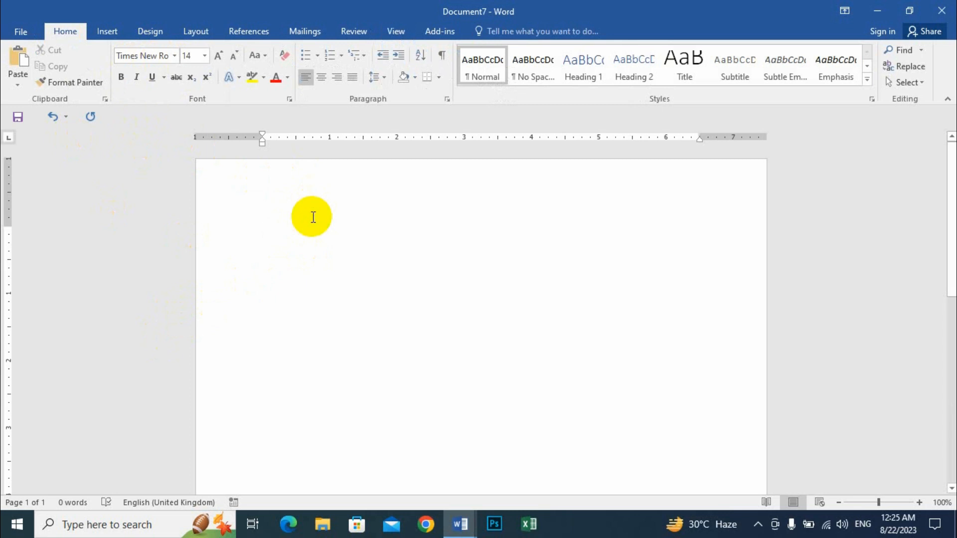
type("The")
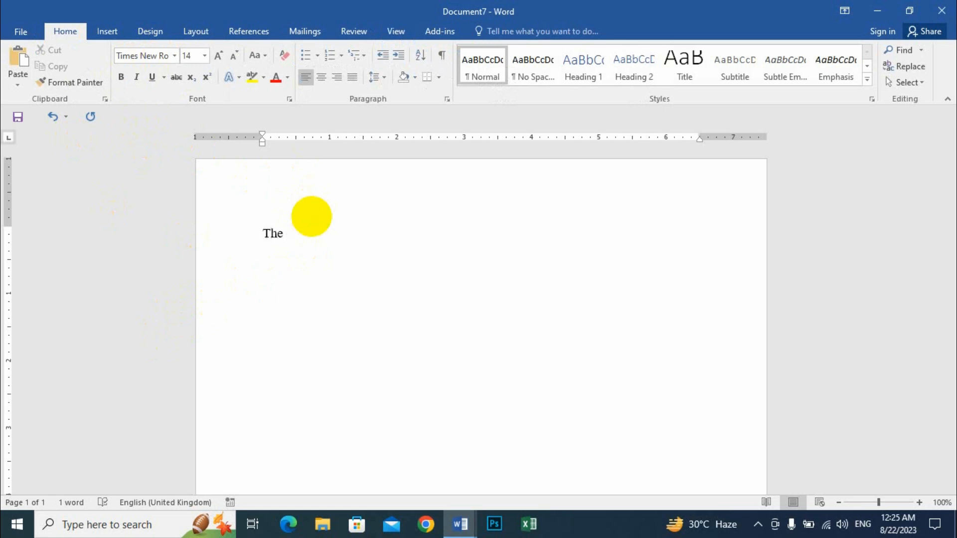
key("ctrl+alt+b")
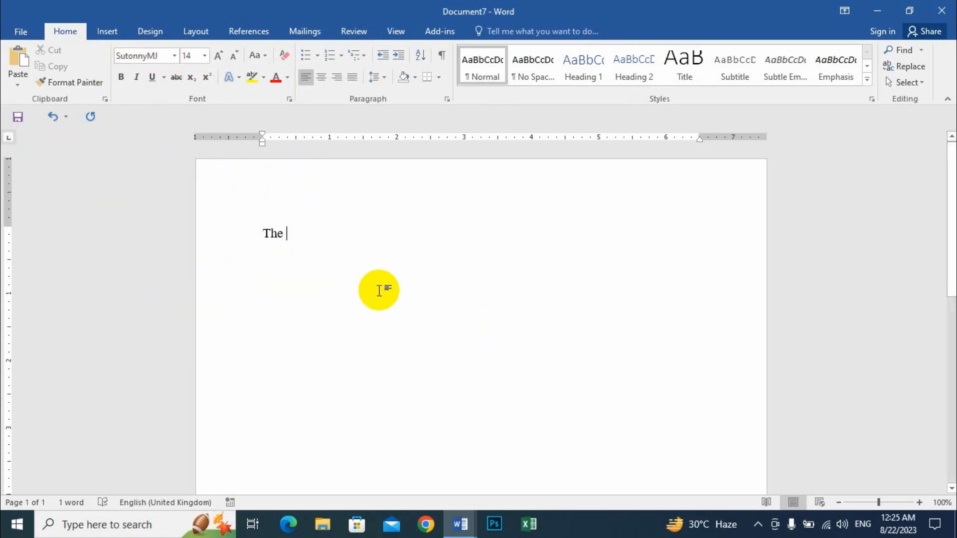
type("আমার নাম ")
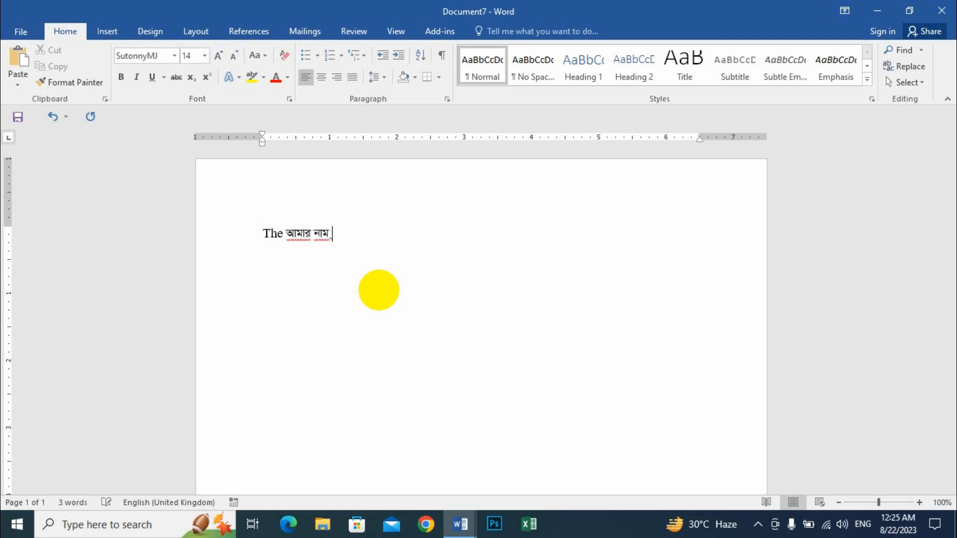
type("আসাদ")
key("ctrl+alt+b")
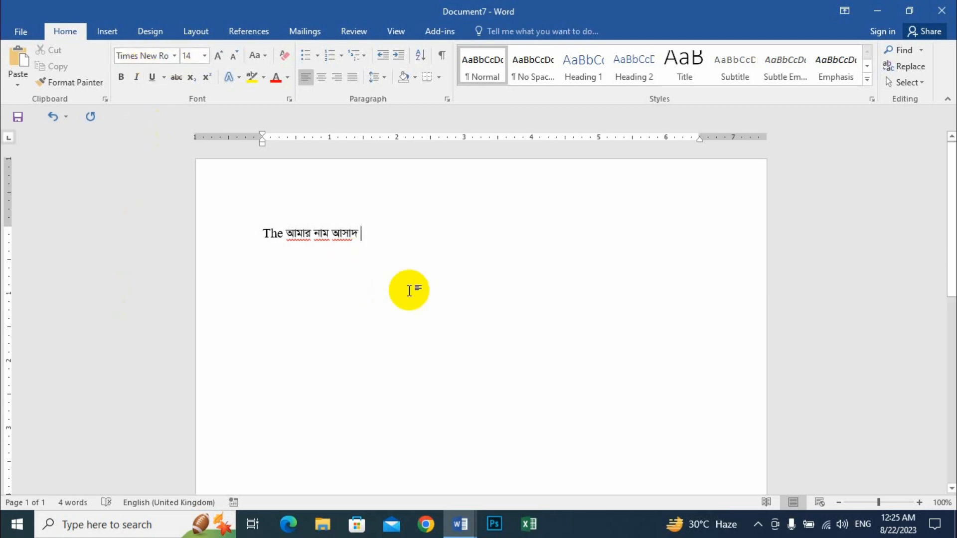
type("Quick")
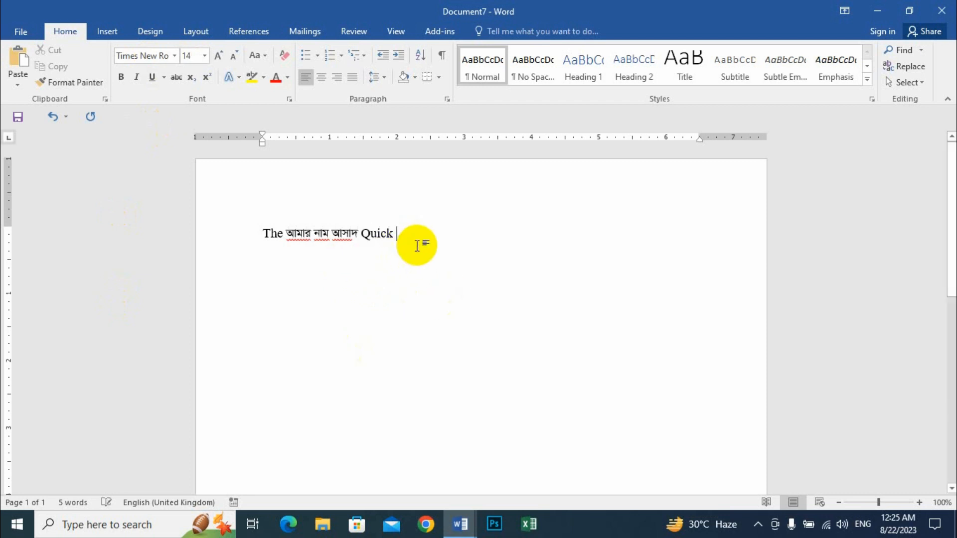
key("ctrl+alt+b")
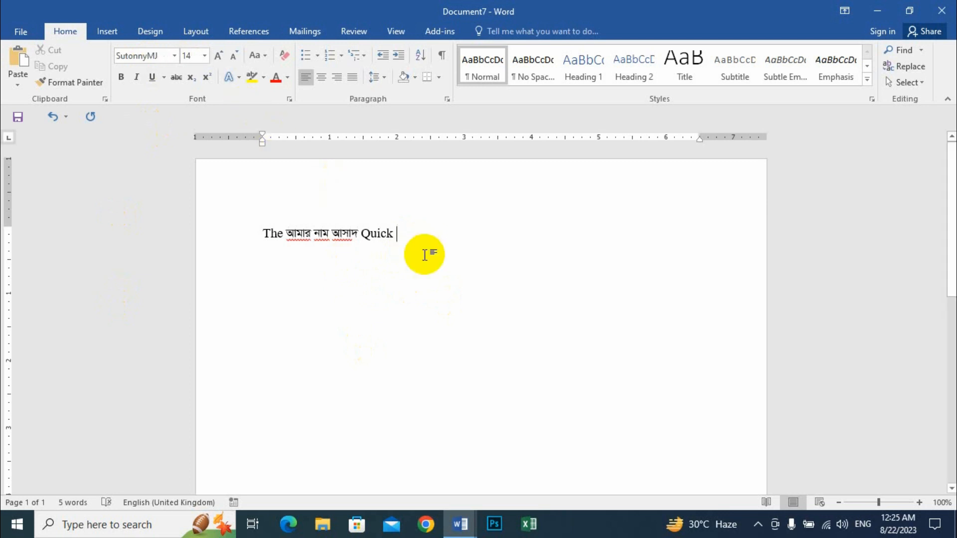
type("আমার")
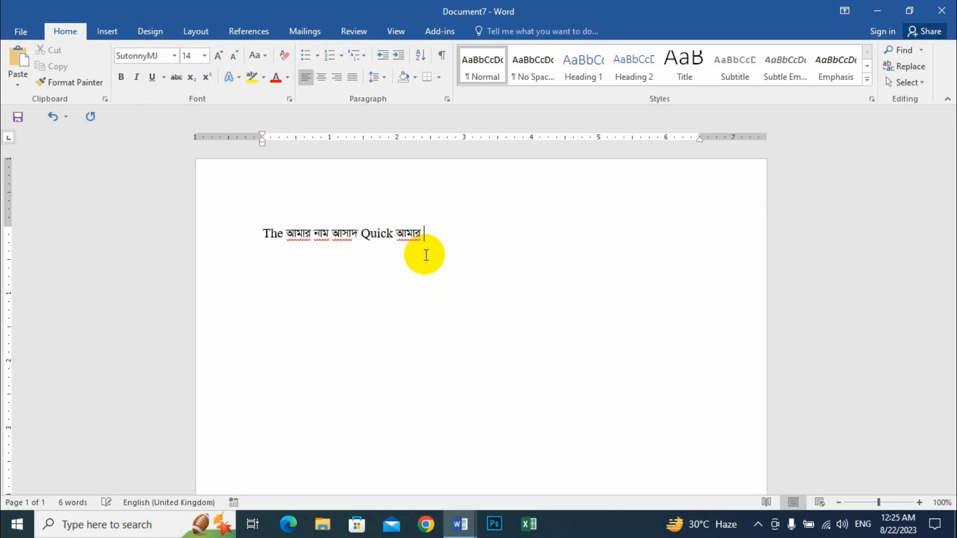
Step: Click into the words The, নাম and আমার to check their fonts
left_click(265, 234)
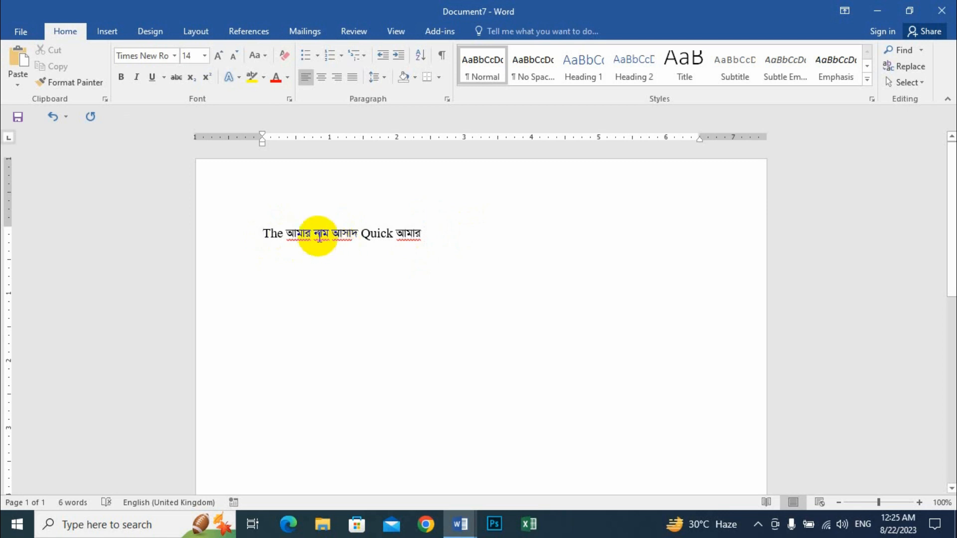
left_click(319, 234)
mouse_move(269, 234)
left_mouse_down()
mouse_move(252, 234)
mouse_move(425, 224)
mouse_move(405, 242)
left_mouse_up()
left_click(301, 238)
left_click(404, 242)
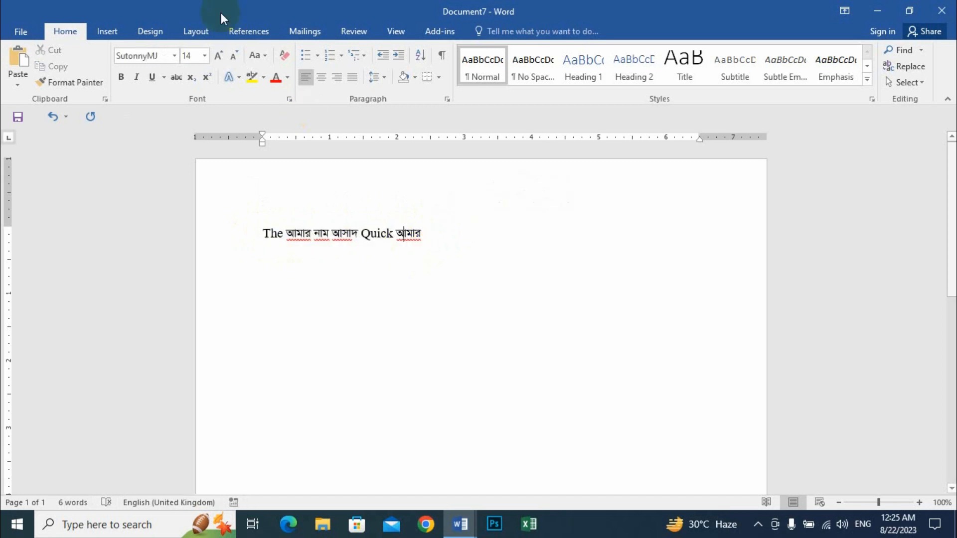
Step: Select the whole mixed-language line, then deselect it
left_click(399, 30)
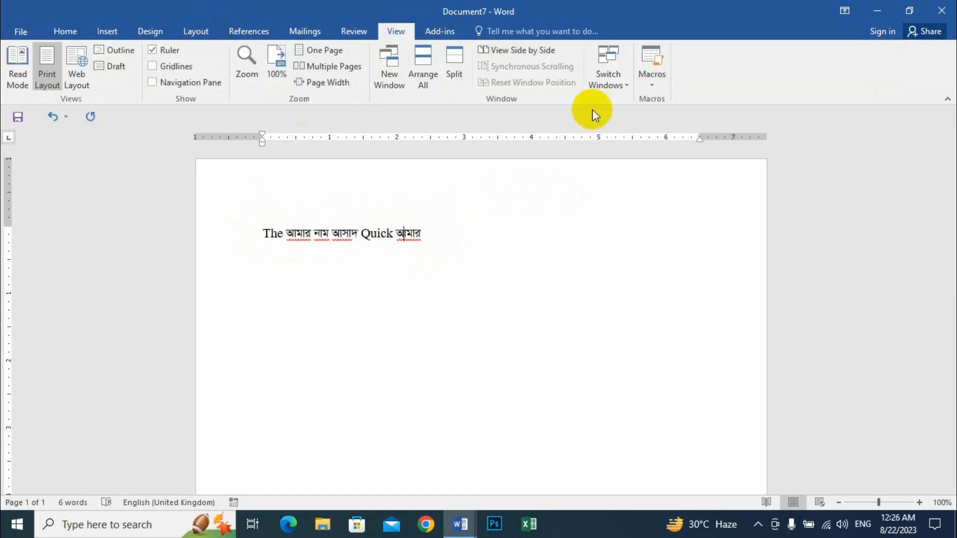
left_click(439, 235)
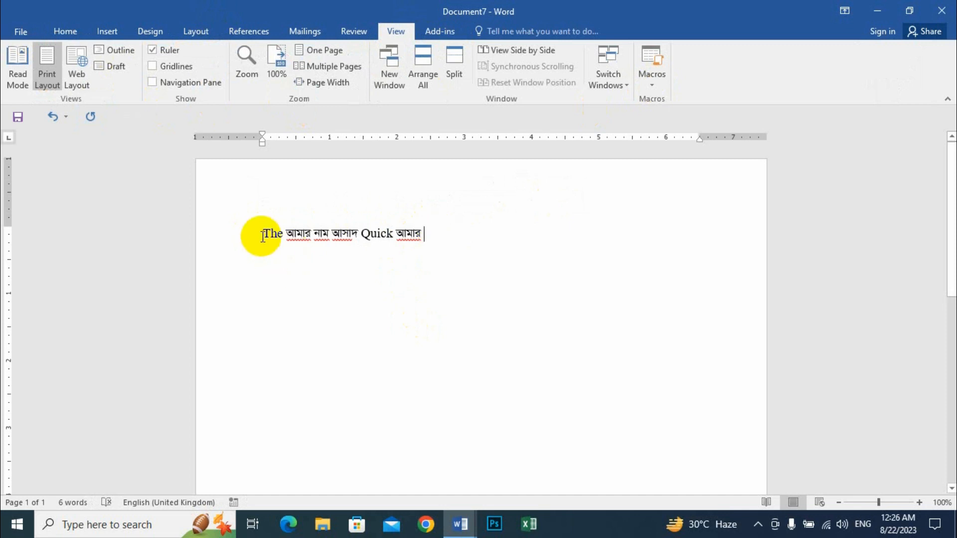
left_click_drag(256, 234, 433, 231)
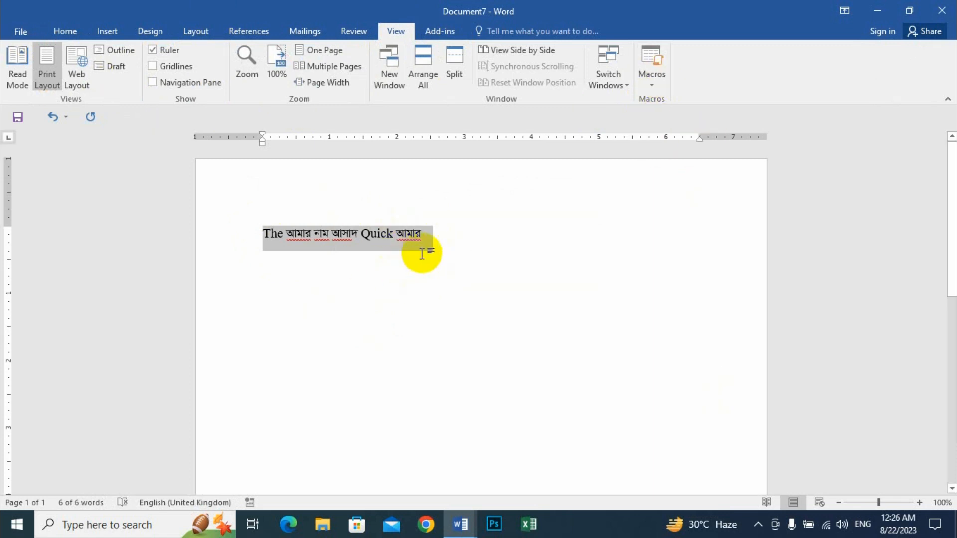
left_click(408, 234)
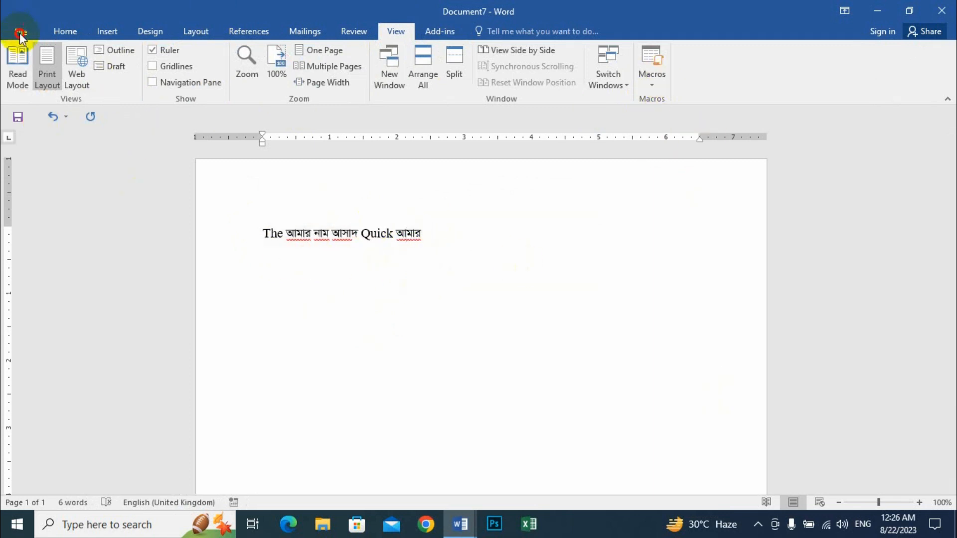
Step: Open Word Options at Customize Ribbon and its keyboard shortcut customization
left_click(20, 33)
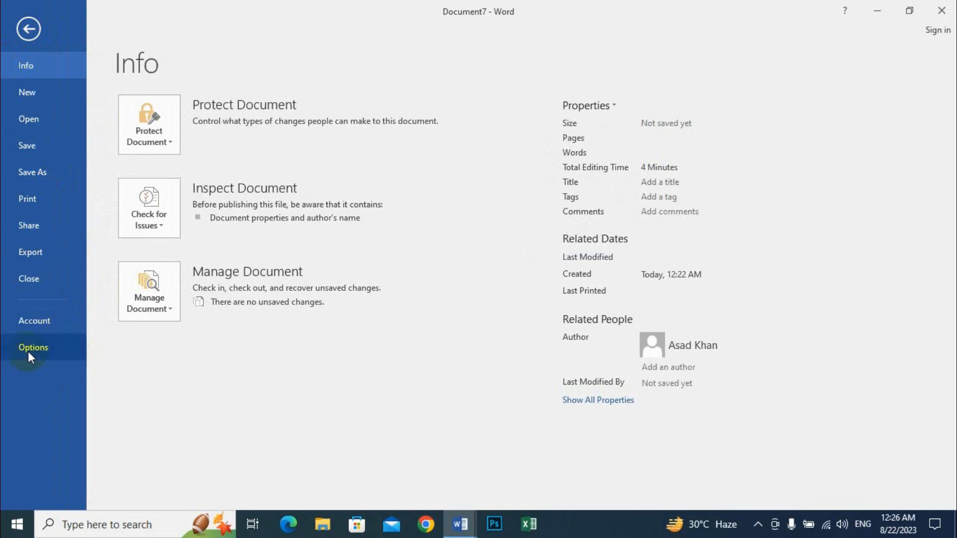
left_click(30, 349)
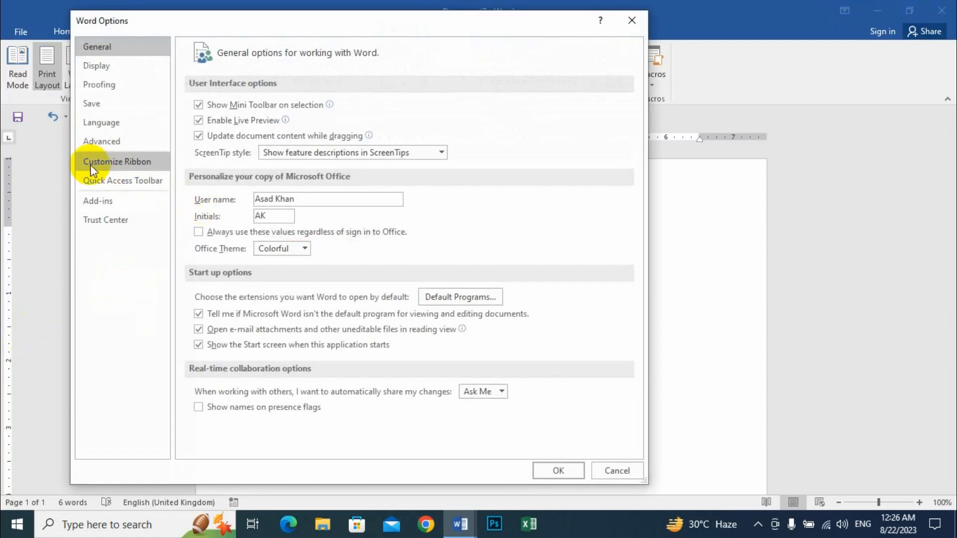
left_click(138, 162)
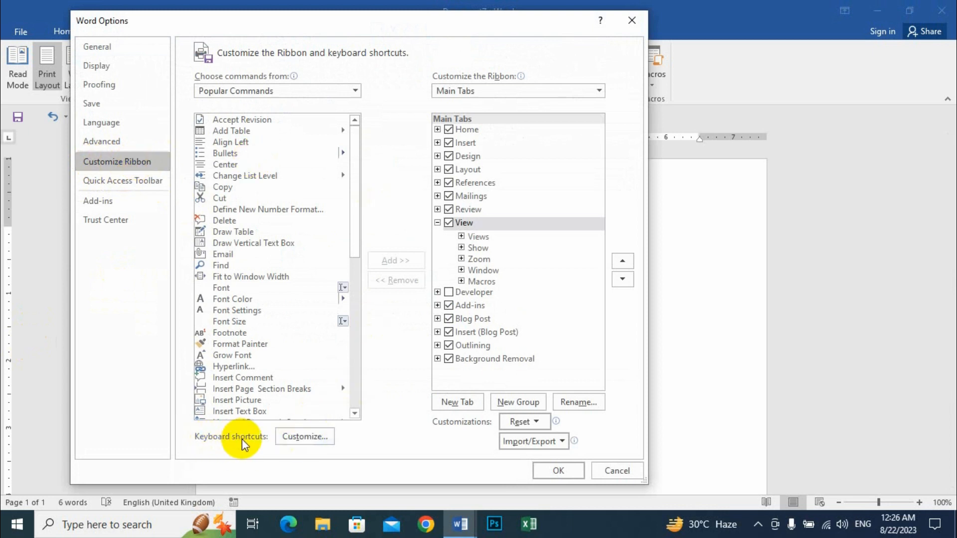
left_click(318, 441)
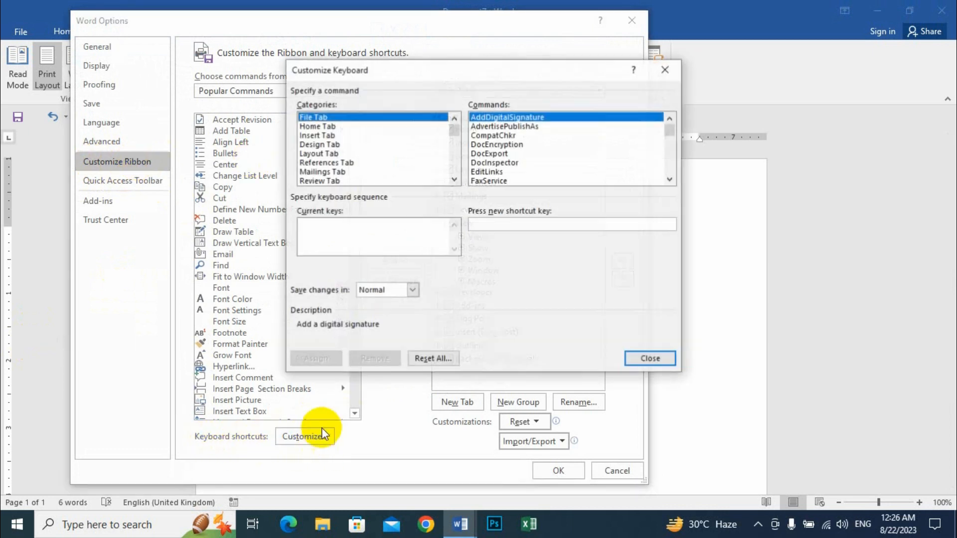
Step: Browse the shortcut command categories, including Design Tab and Home Tab
left_click(321, 127)
left_click(324, 136)
left_click(328, 154)
left_click(409, 144)
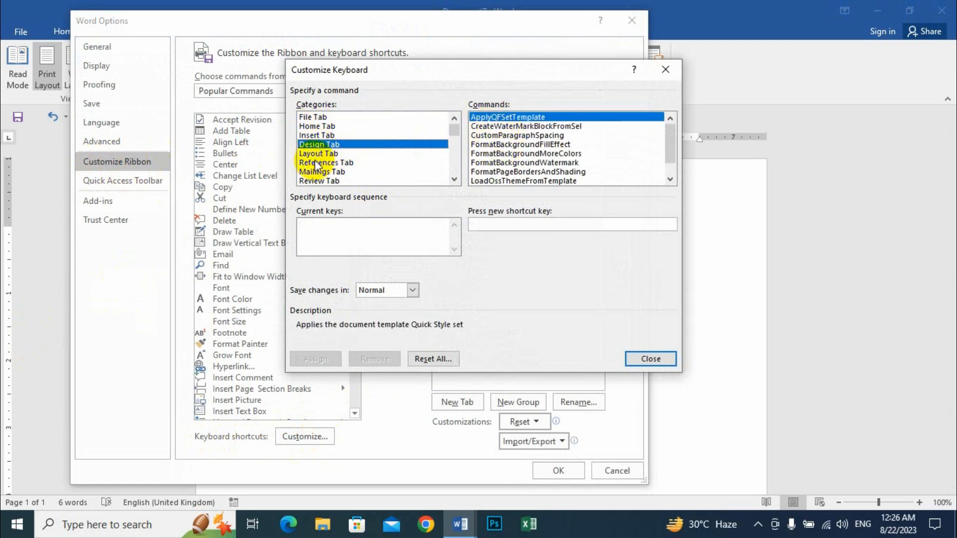
left_click(315, 126)
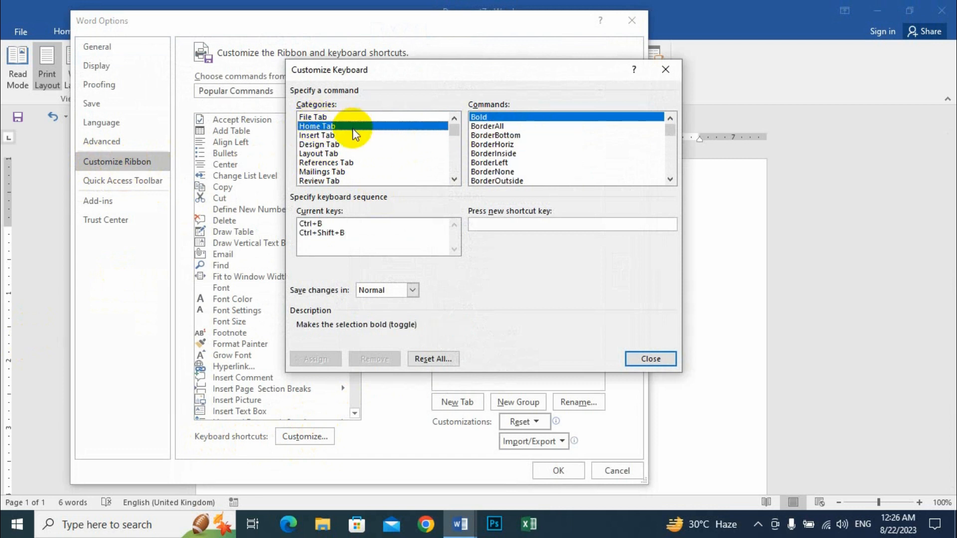
scroll(352, 128, "down", 1)
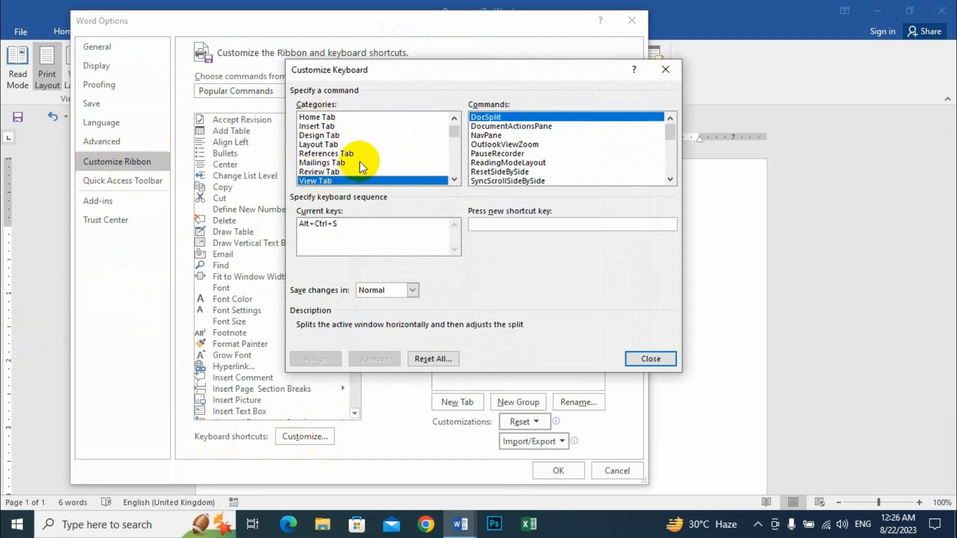
scroll(359, 161, "down", 10)
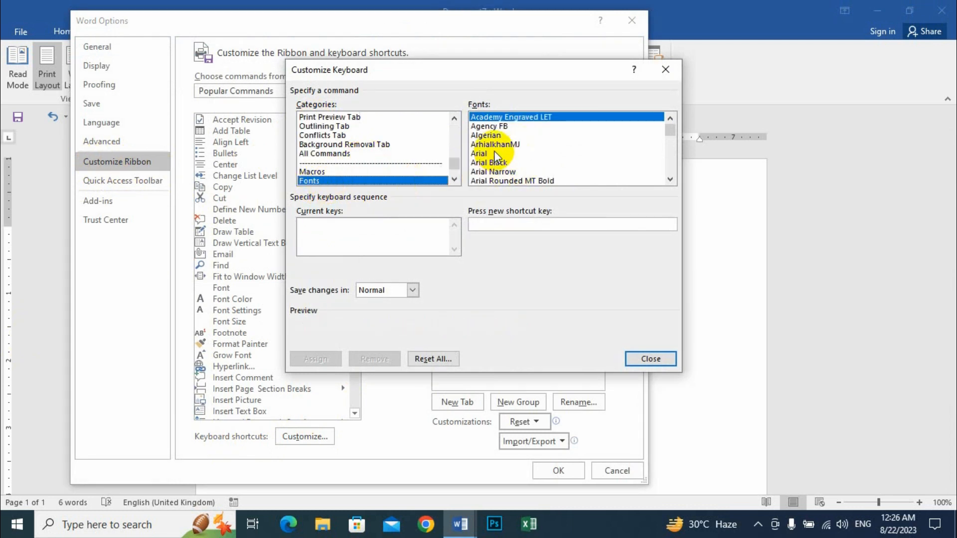
Step: Select Times New Roman in the Fonts list, then close Customize Keyboard
left_click(498, 132)
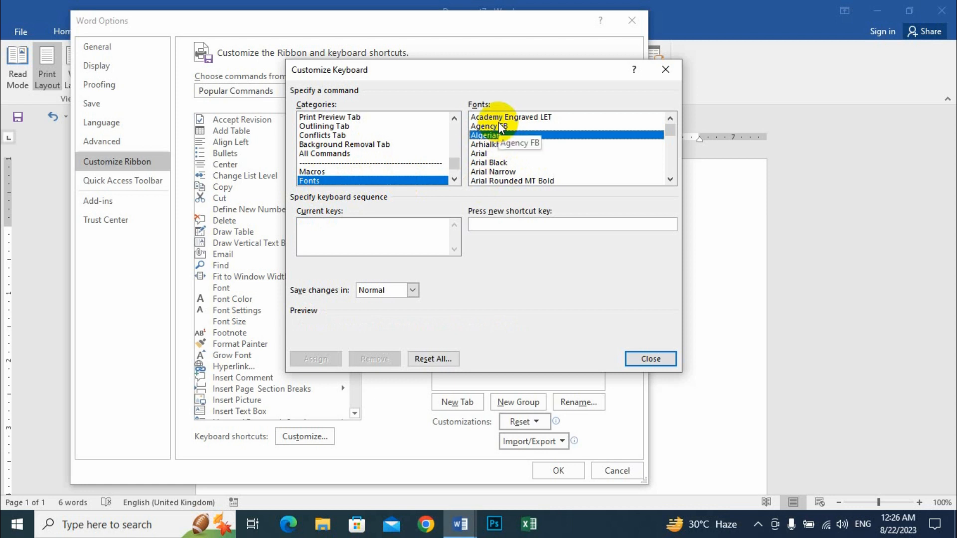
key("t")
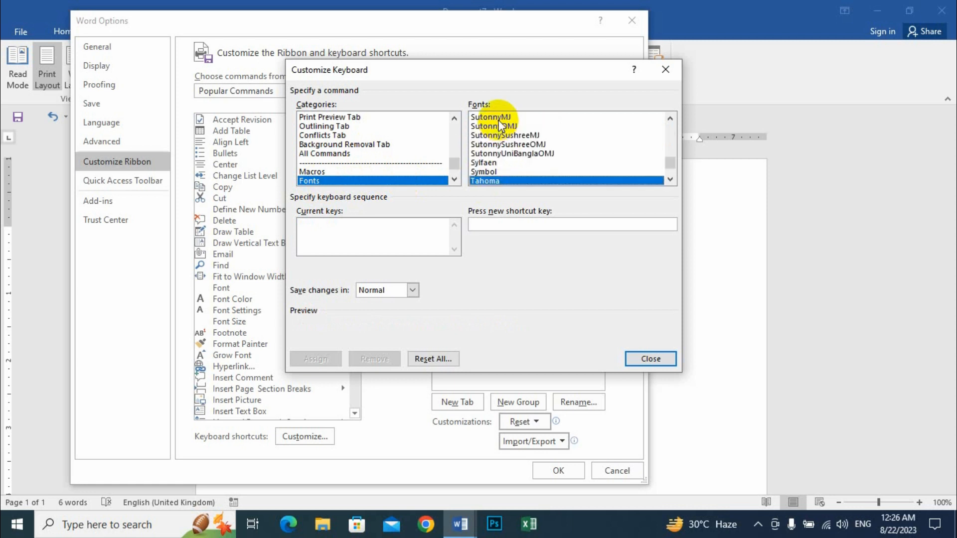
key("Down")
key("Down")
key("Down")
key("Down")
key("Down")
key("Down")
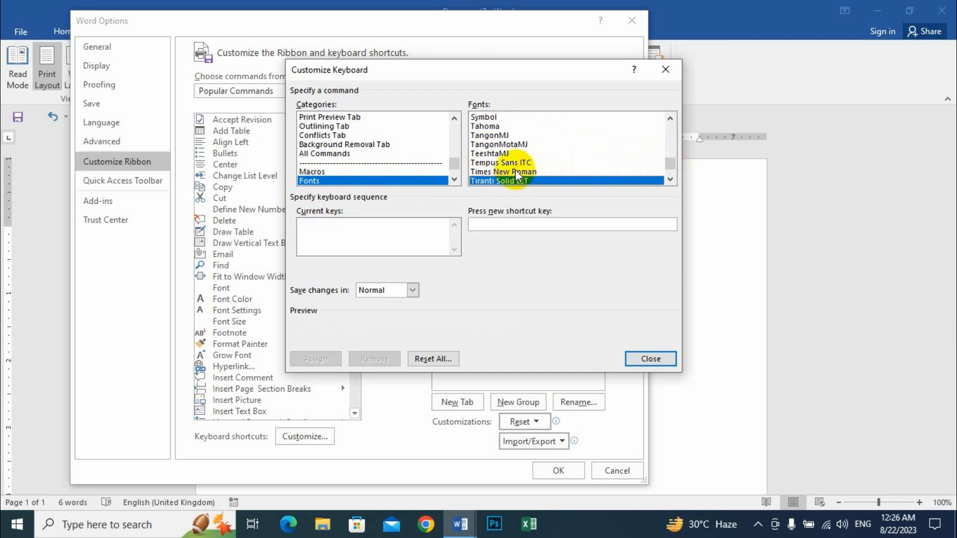
left_click(514, 171)
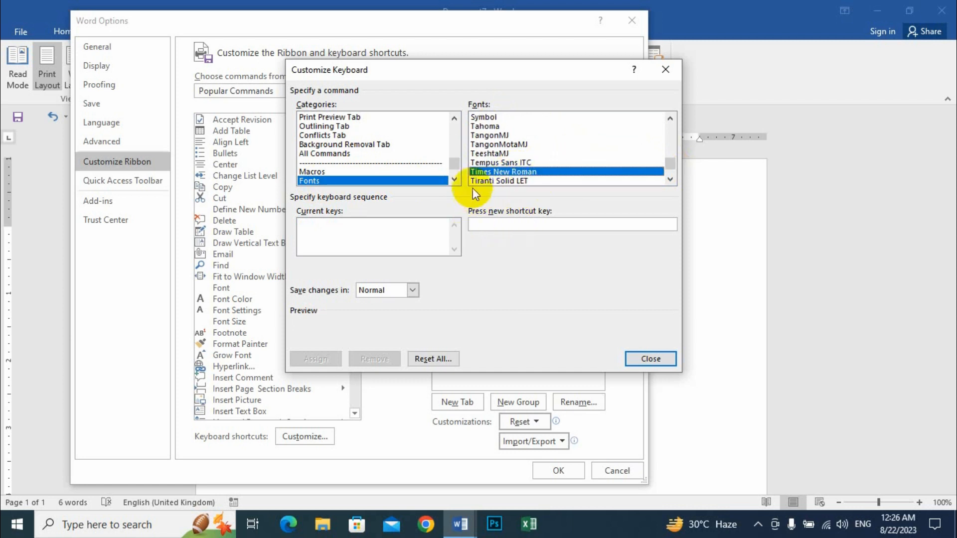
left_click(502, 223)
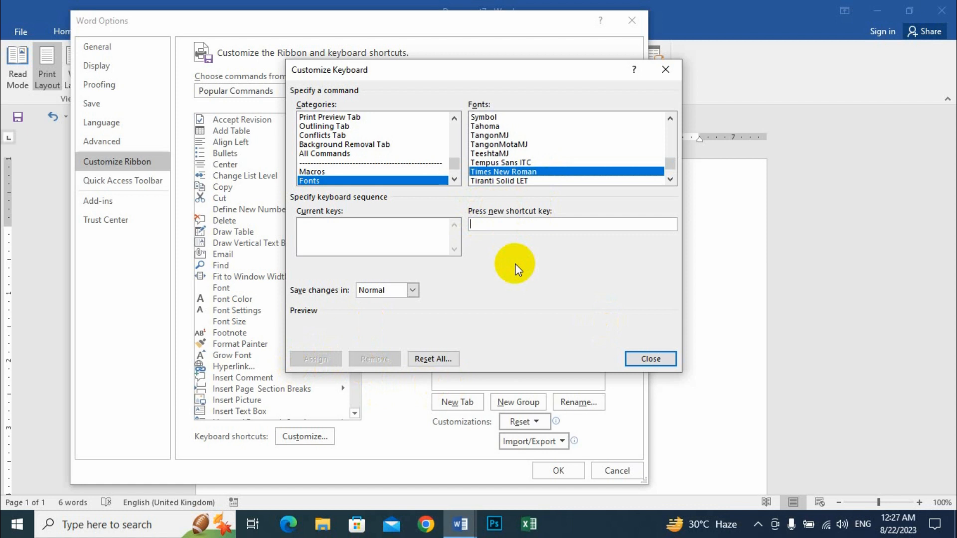
left_click(657, 354)
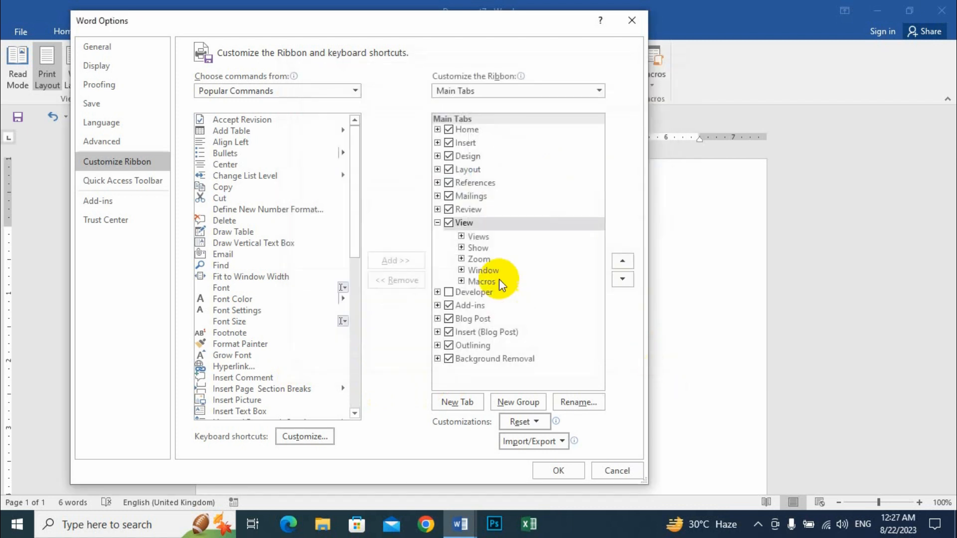
Step: Close Word Options, place the caret at the line's end, and cycle through Home, Insert, Design and Layout
left_click(634, 22)
left_click(453, 238)
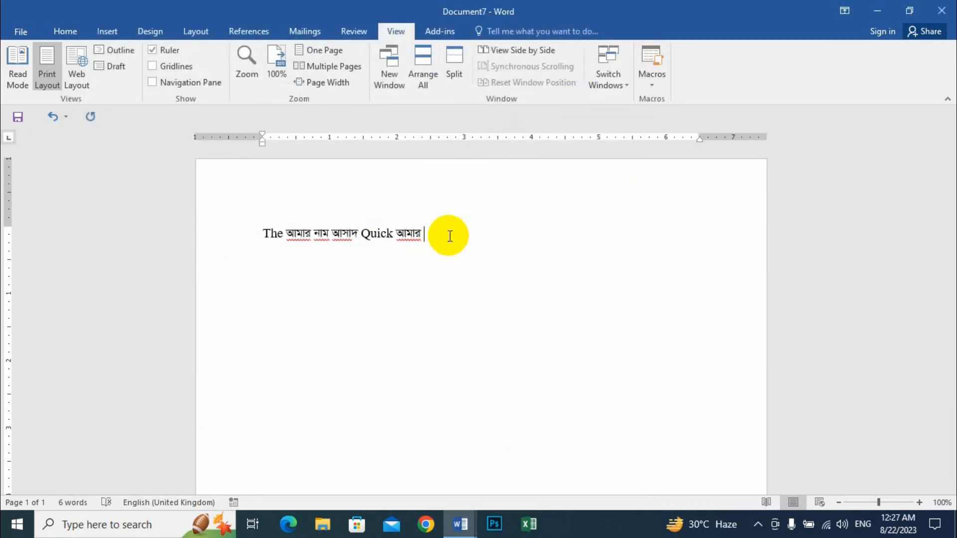
left_click(70, 30)
left_click(108, 31)
left_click(149, 32)
left_click(195, 31)
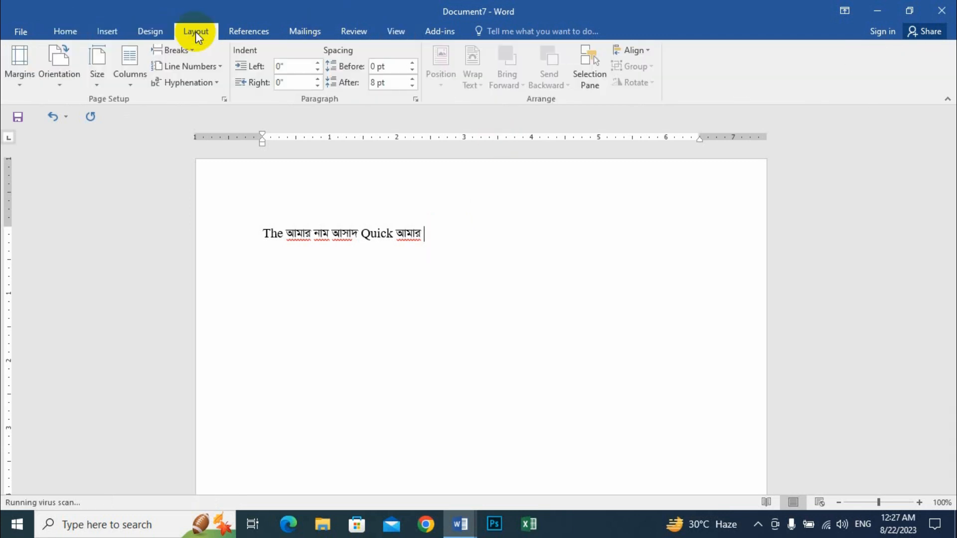